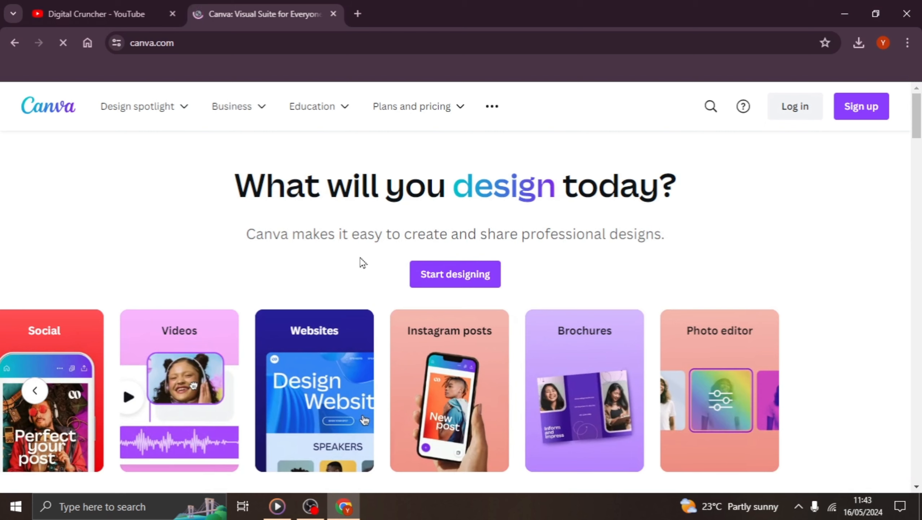
Open the Canva Pro, Teams and Enterprise plan pages, each in its own new browser tab.
right_click(418, 111)
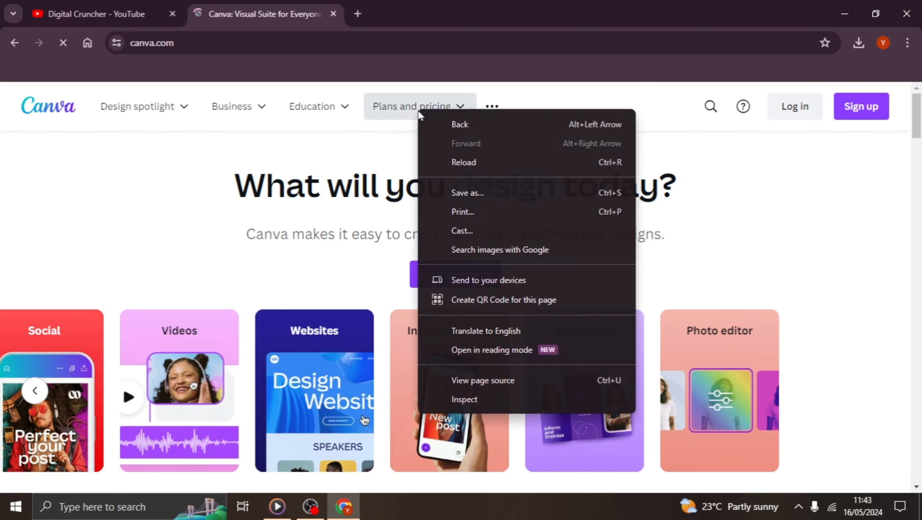
left_click(398, 111)
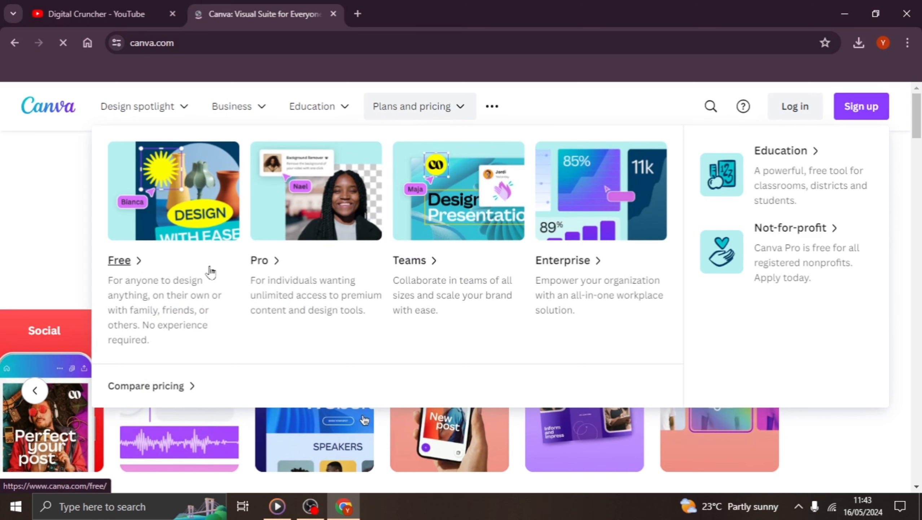
right_click(274, 260)
left_click(291, 273)
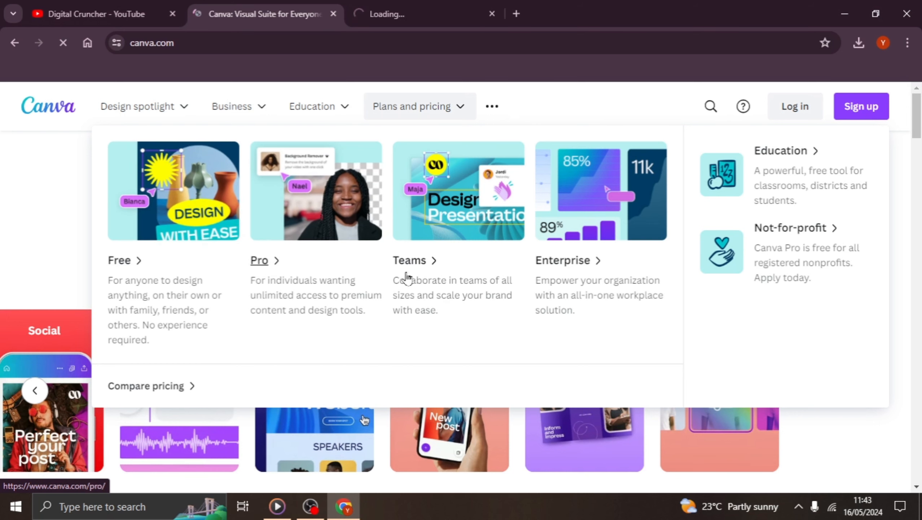
right_click(431, 260)
left_click(458, 275)
right_click(574, 263)
left_click(588, 277)
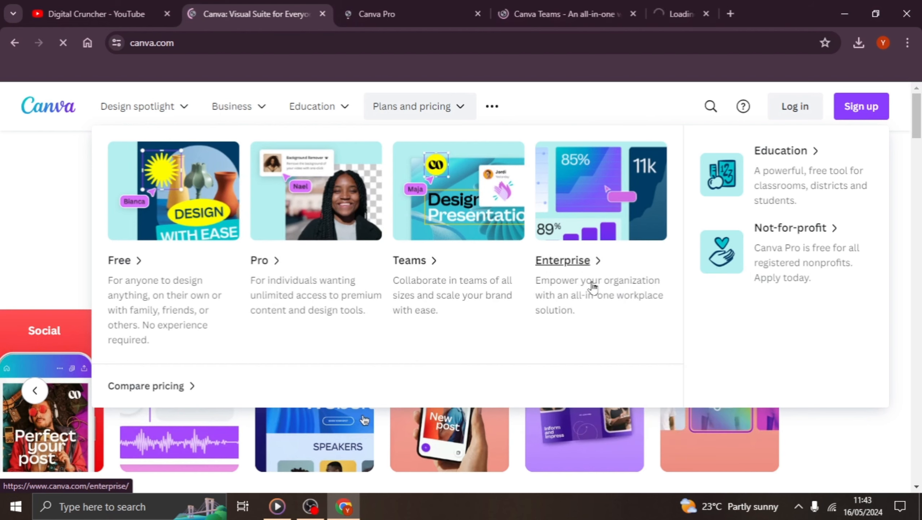
Look through the Canva Pro page, including the reasons to upgrade and the trial and pricing options.
left_click(388, 4)
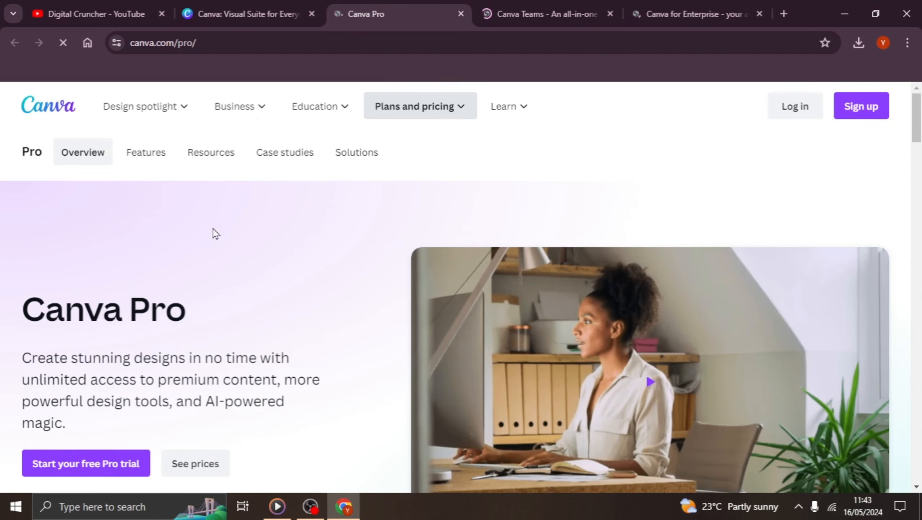
scroll(215, 236, "down", 5)
scroll(218, 242, "down", 5)
scroll(218, 244, "down", 8)
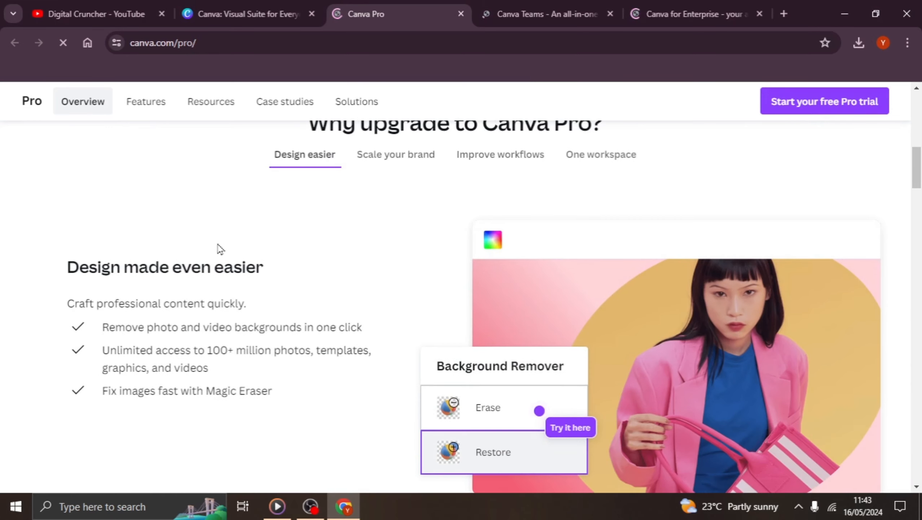
scroll(220, 249, "up", 3)
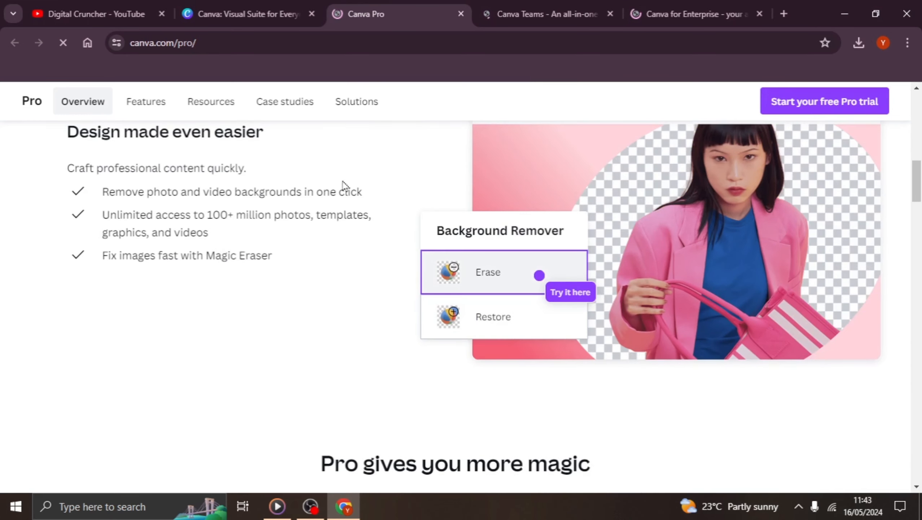
scroll(408, 268, "up", 8)
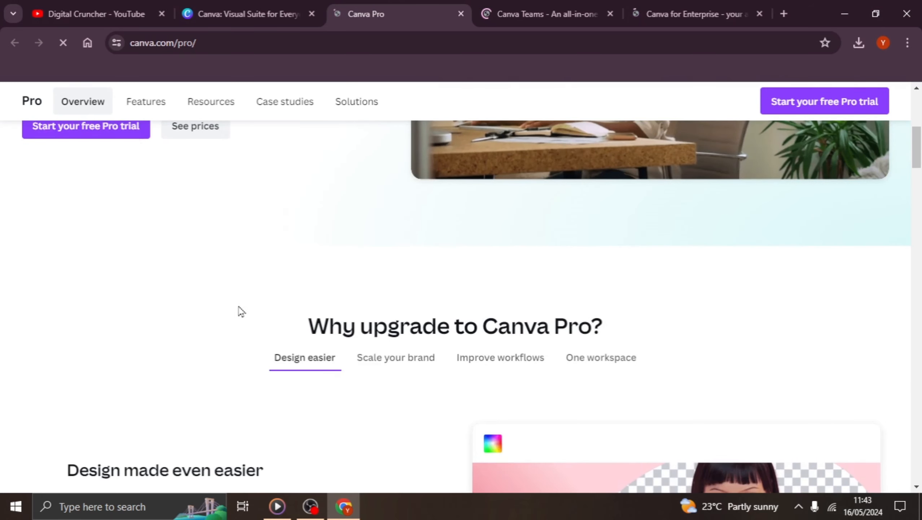
scroll(175, 190, "up", 3)
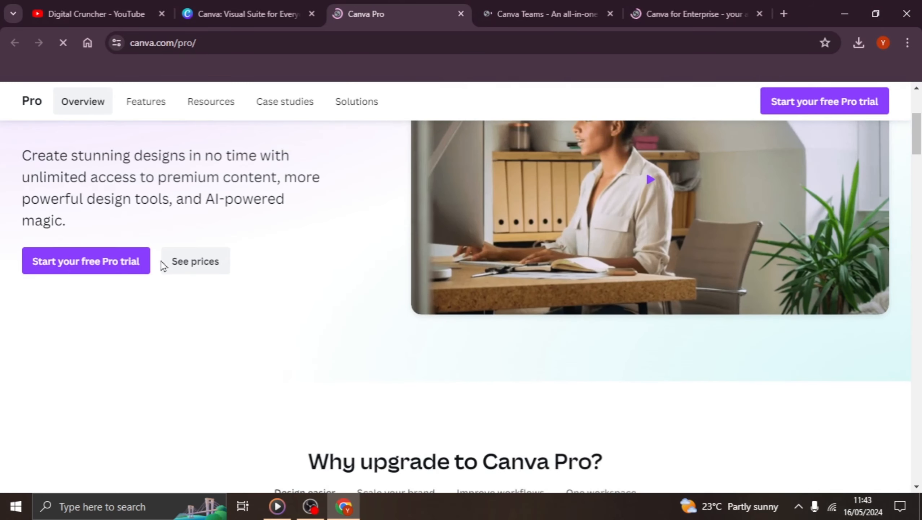
scroll(165, 312, "down", 5)
Look over the Canva Teams page and the Canva Enterprise page.
left_click(502, 22)
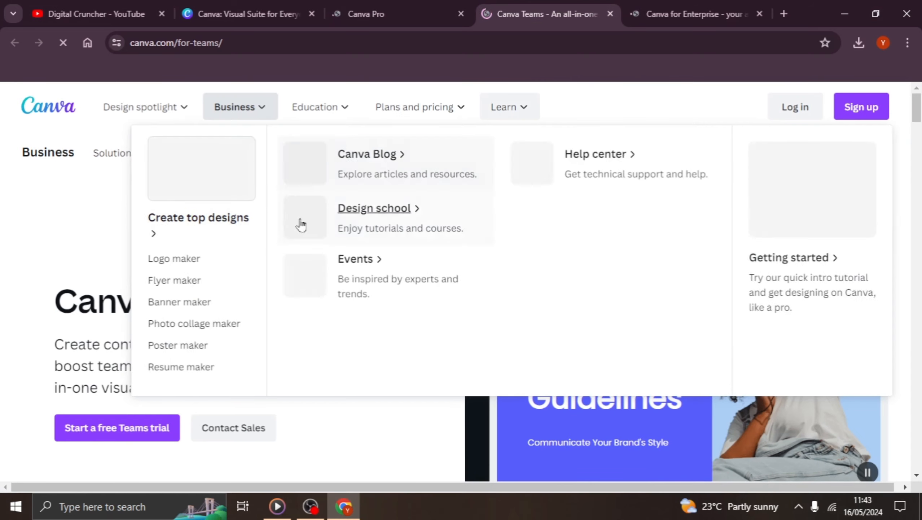
scroll(153, 203, "down", 6)
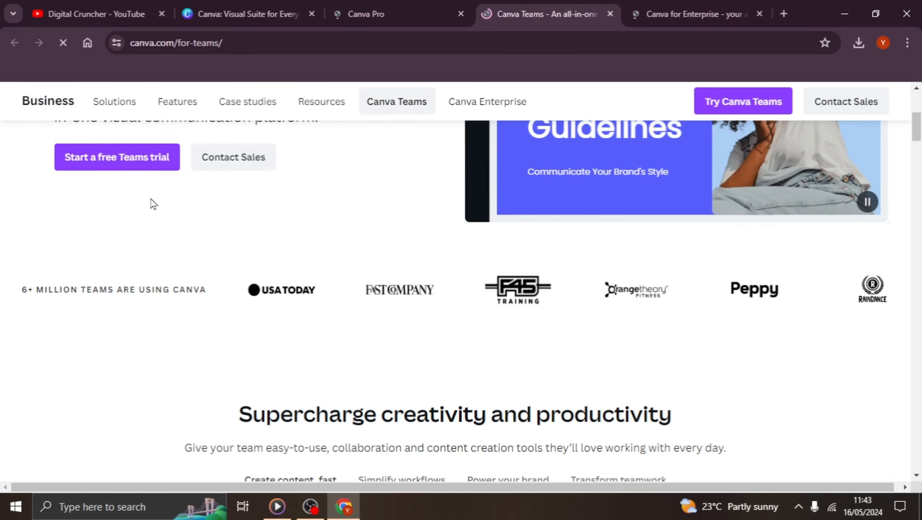
scroll(151, 199, "up", 6)
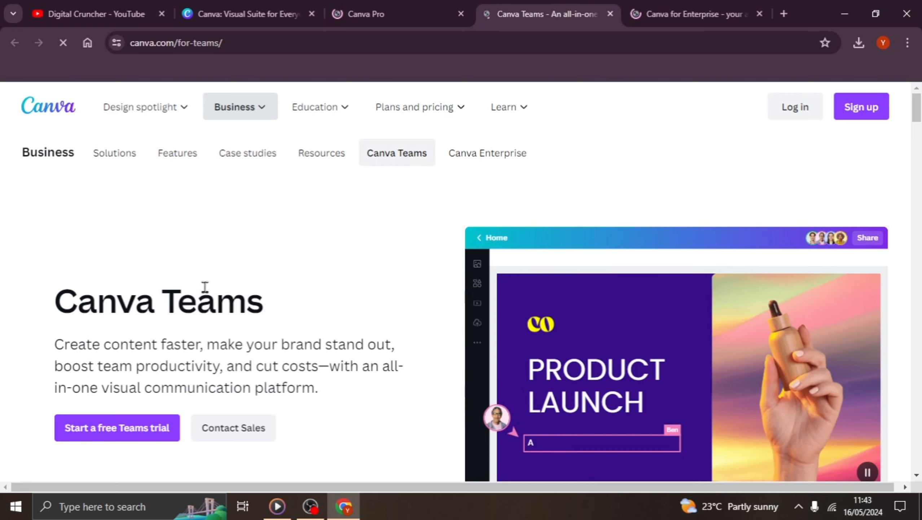
left_click(662, 3)
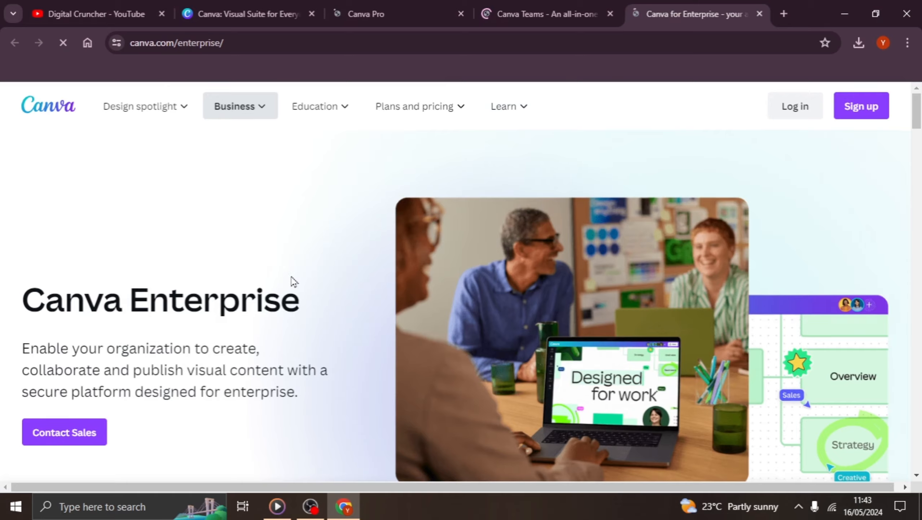
scroll(193, 298, "down", 5)
Close the Enterprise, Teams and Pro pages to return to the Canva home page.
left_click(759, 14)
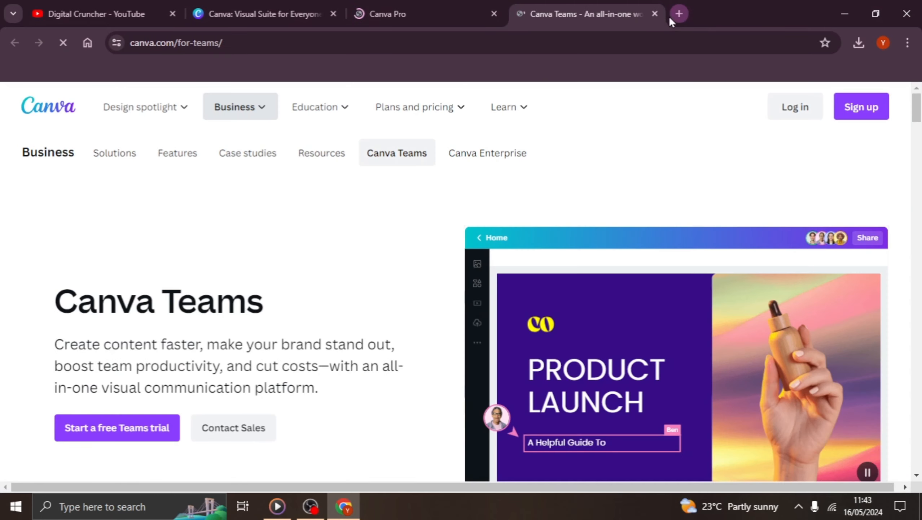
left_click(656, 13)
left_click(496, 14)
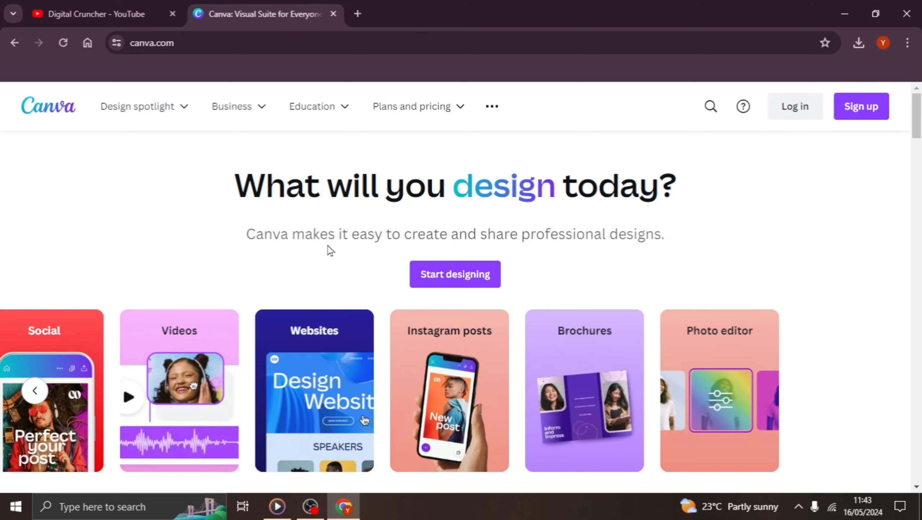
Sign up for Canva with the existing Google account and choose Personal as the intended use.
scroll(330, 254, "down", 8)
scroll(331, 296, "up", 8)
left_click(847, 114)
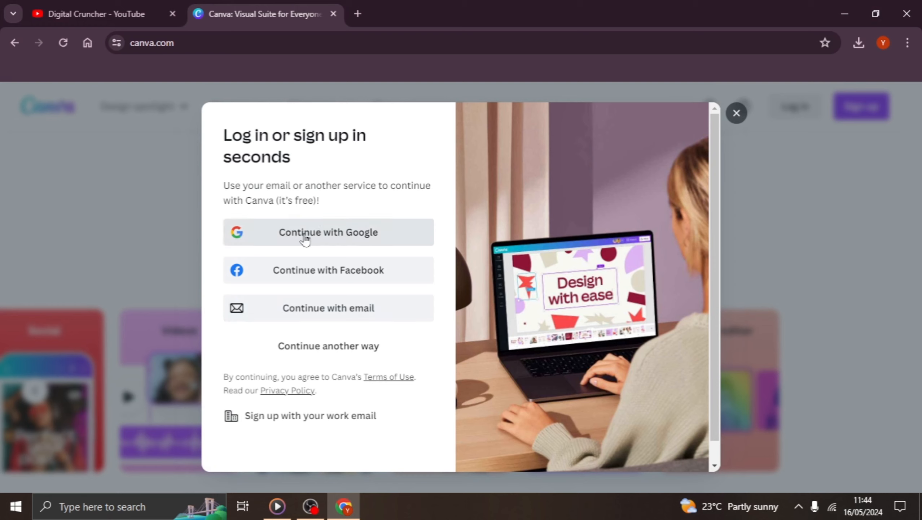
left_click(359, 237)
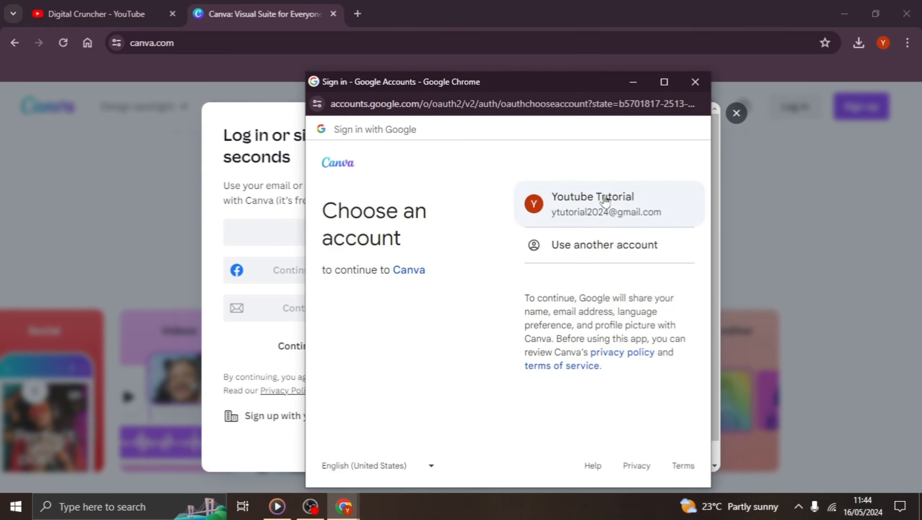
left_click(589, 198)
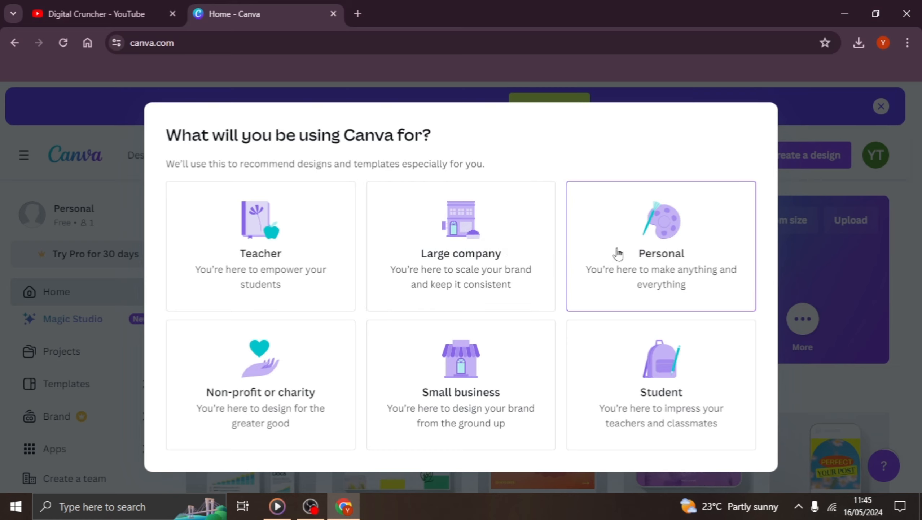
left_click(665, 231)
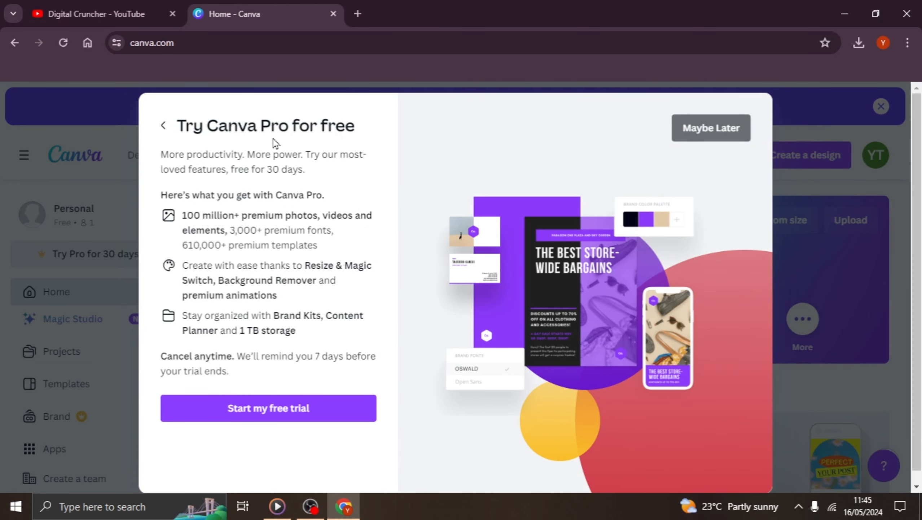
Review the Canva Pro free trial's benefits and its yearly and monthly billing options, and postpone the offer.
scroll(460, 216, "down", 1)
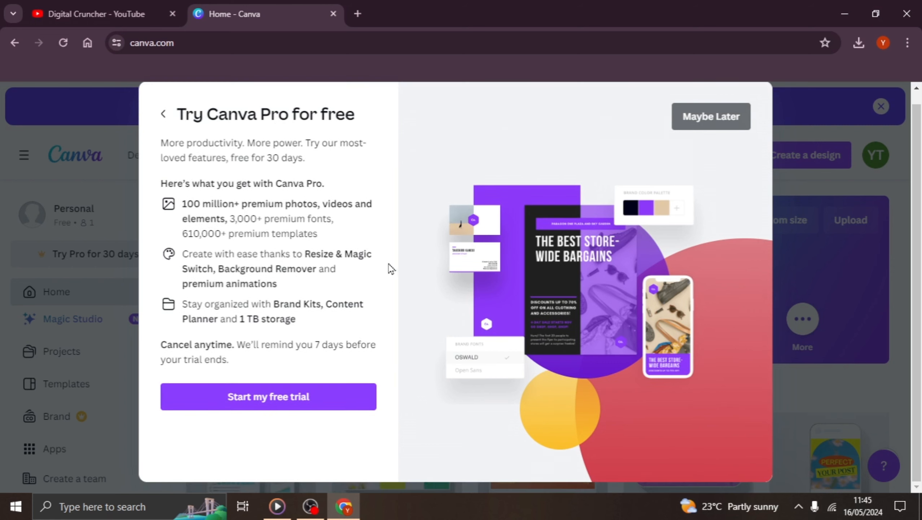
scroll(391, 269, "up", 1)
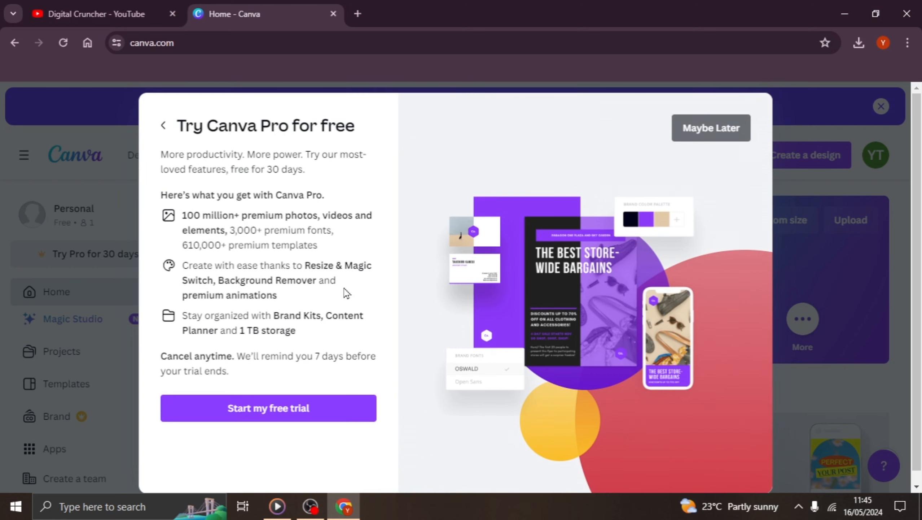
left_click(320, 404)
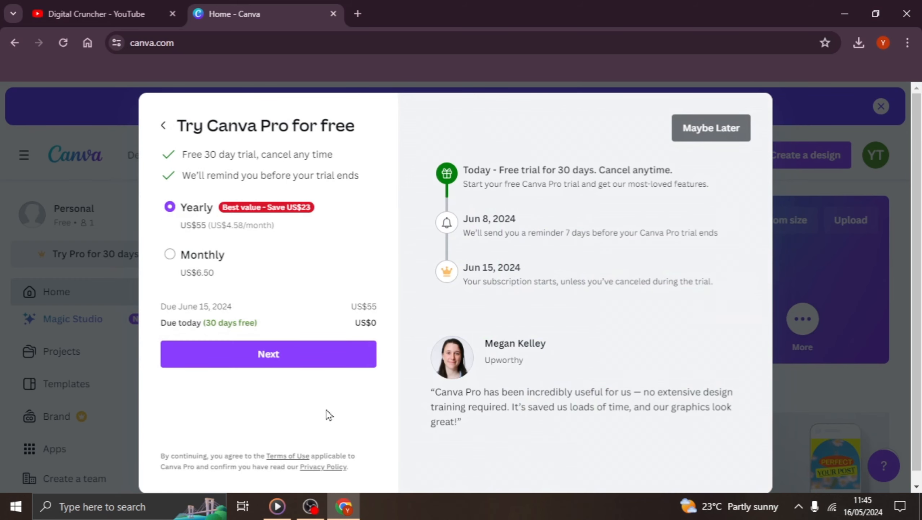
scroll(381, 235, "down", 1)
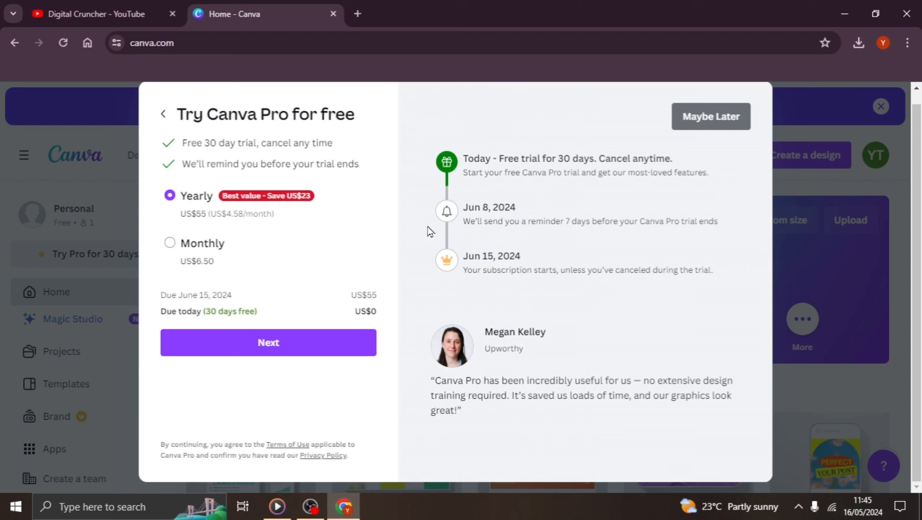
scroll(430, 231, "up", 1)
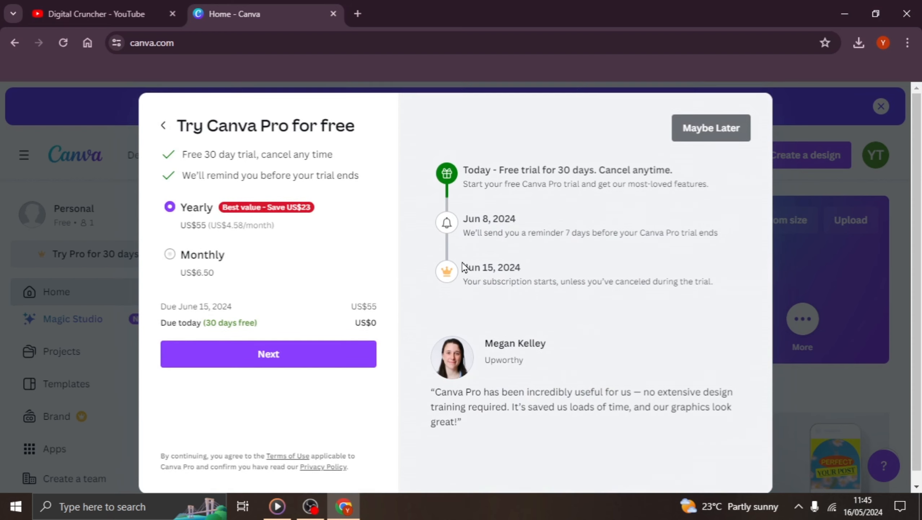
left_click(724, 130)
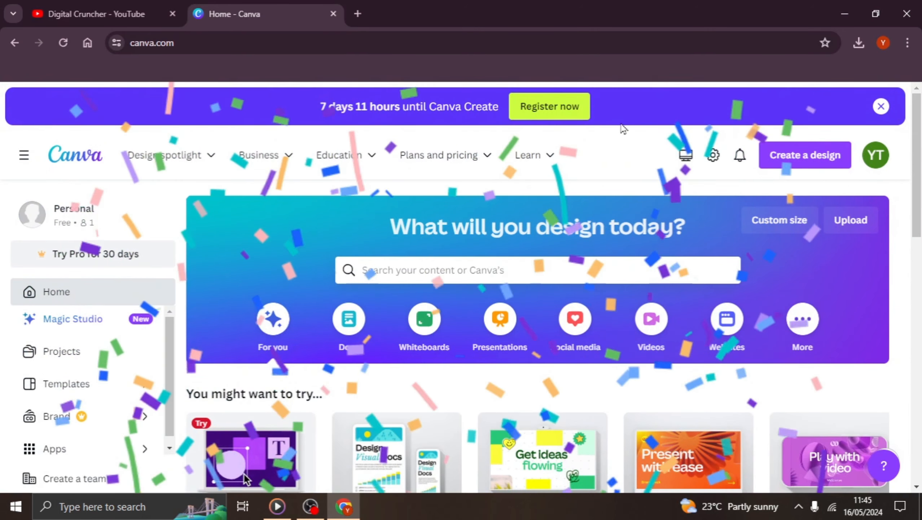
Dismiss the Canva Create countdown banner, and hide the main menu and show it again.
left_click(880, 106)
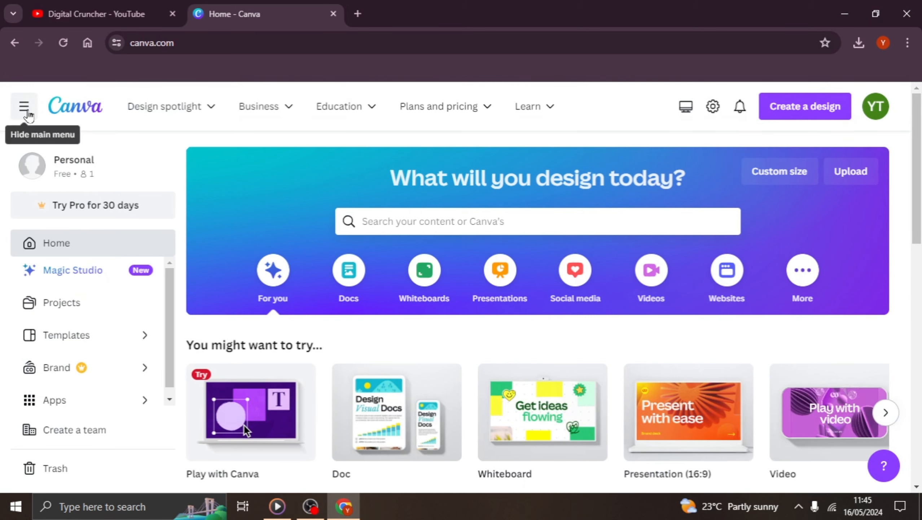
left_click(26, 109)
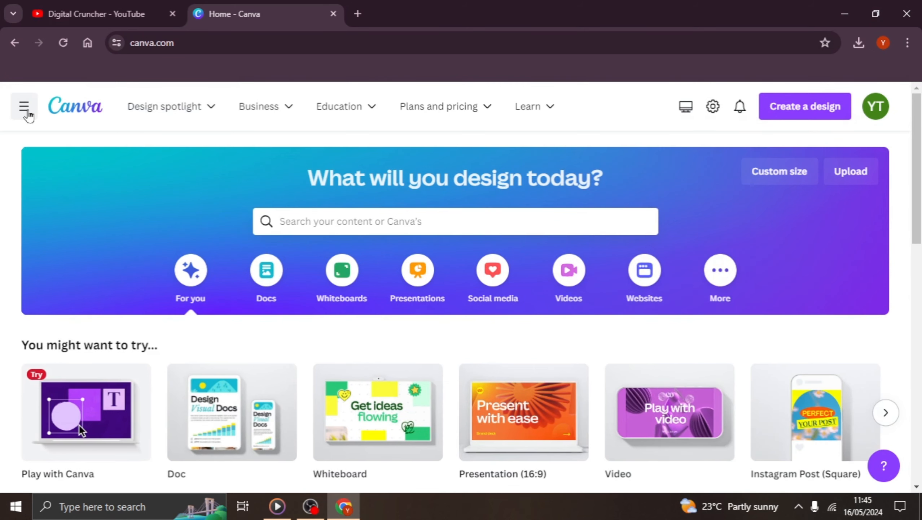
left_click(25, 108)
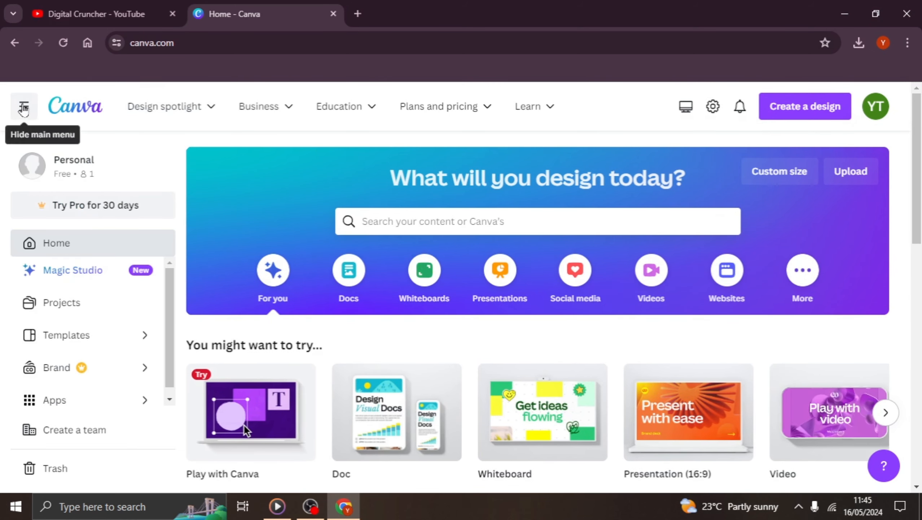
Look over the home page and the Design spotlight, Learn, and Plans and pricing options.
scroll(58, 410, "down", 6)
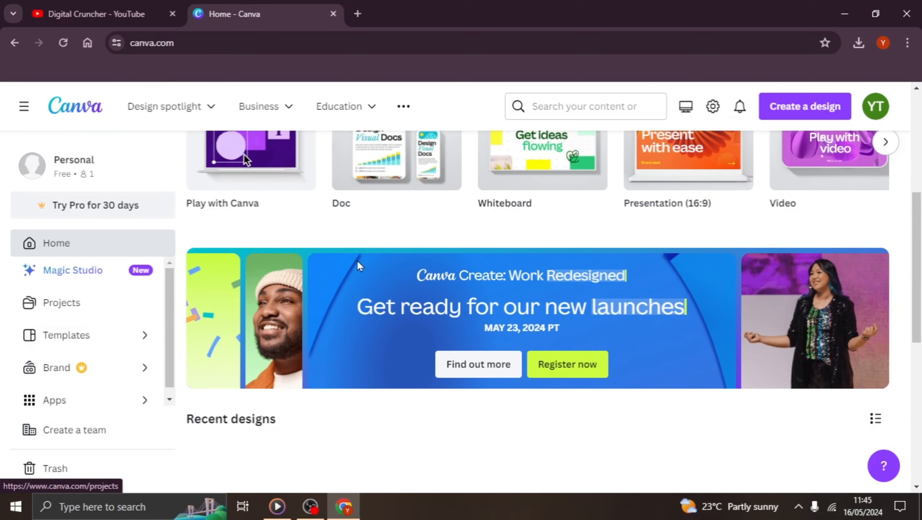
scroll(360, 266, "up", 6)
mouse_move(192, 116)
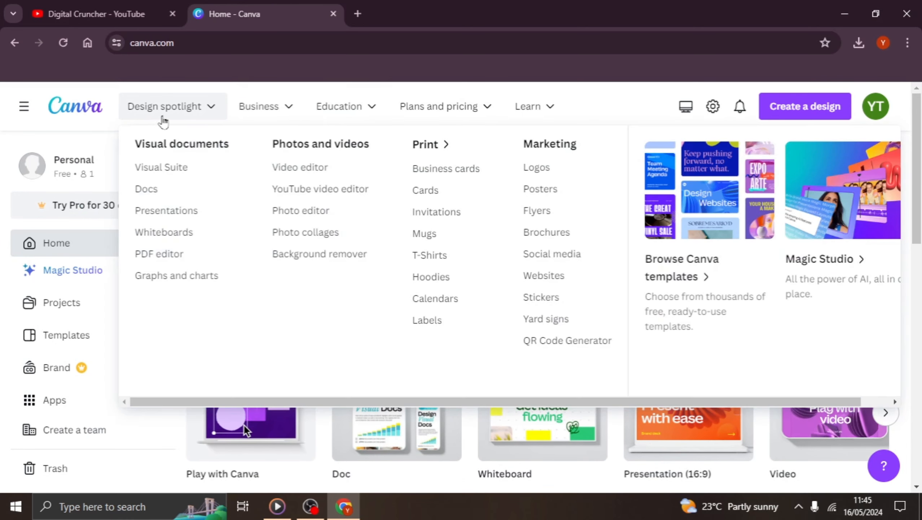
mouse_move(538, 109)
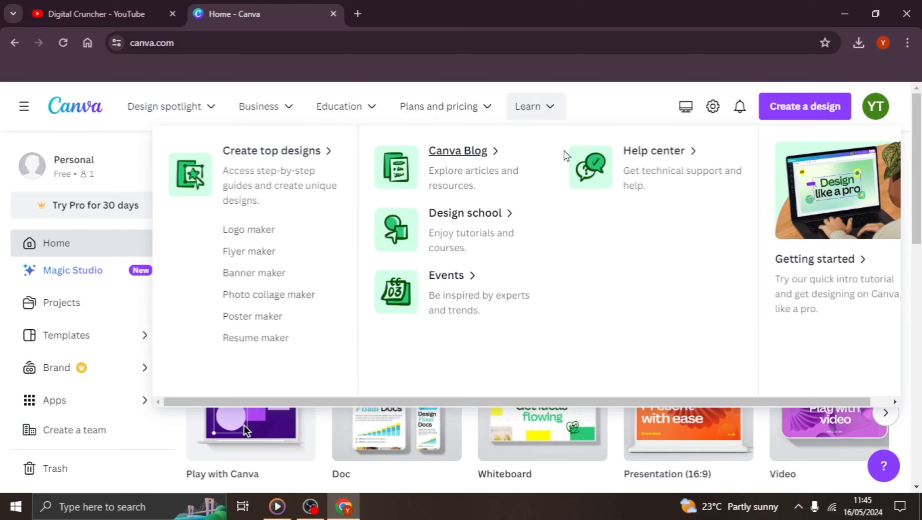
mouse_move(465, 106)
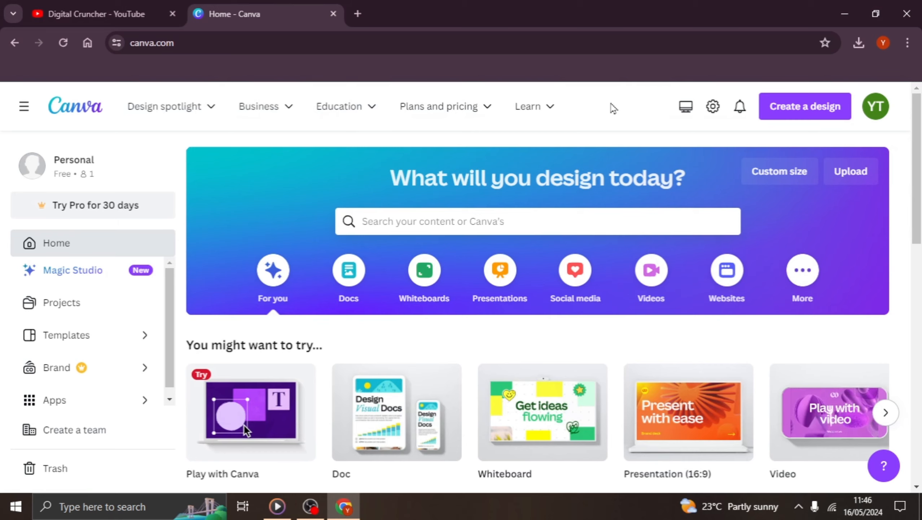
Open the Projects page and look through its folders and creation options.
scroll(535, 149, "down", 3)
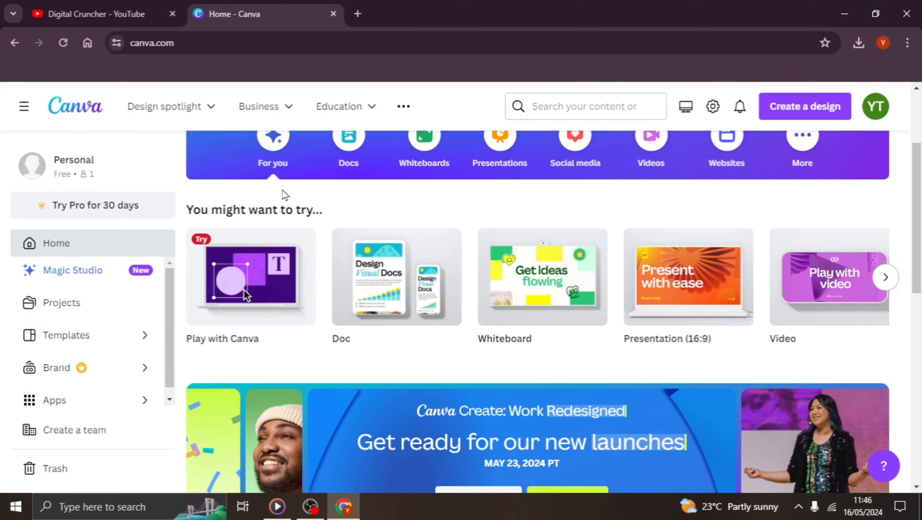
left_click(81, 301)
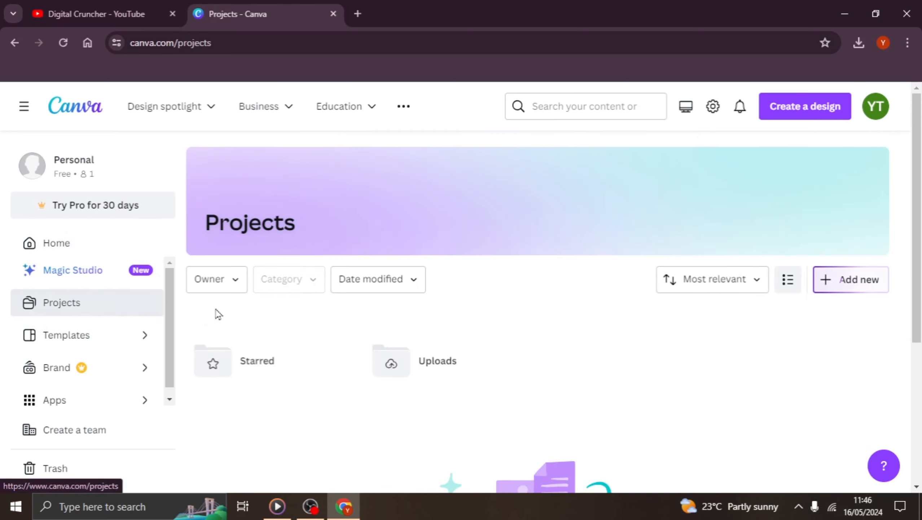
scroll(349, 278, "down", 5)
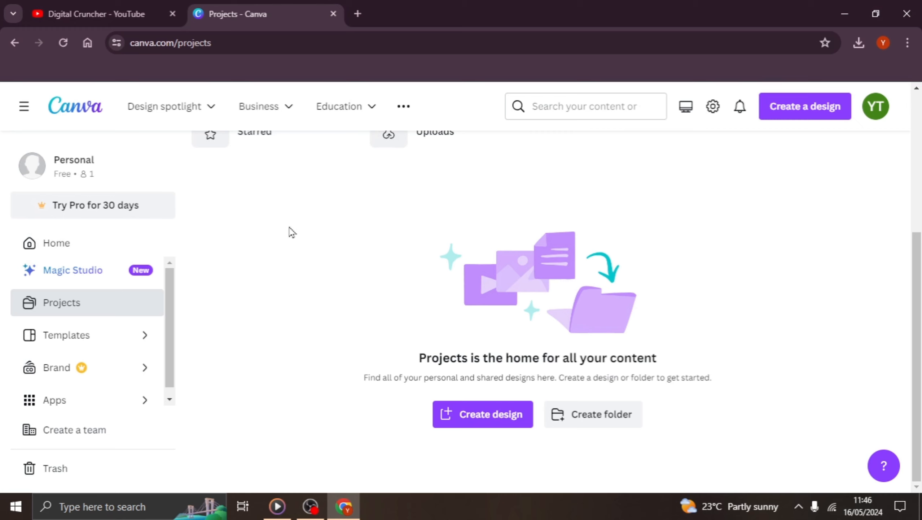
Open the template library and look through its design categories and the Presentations templates.
left_click(130, 338)
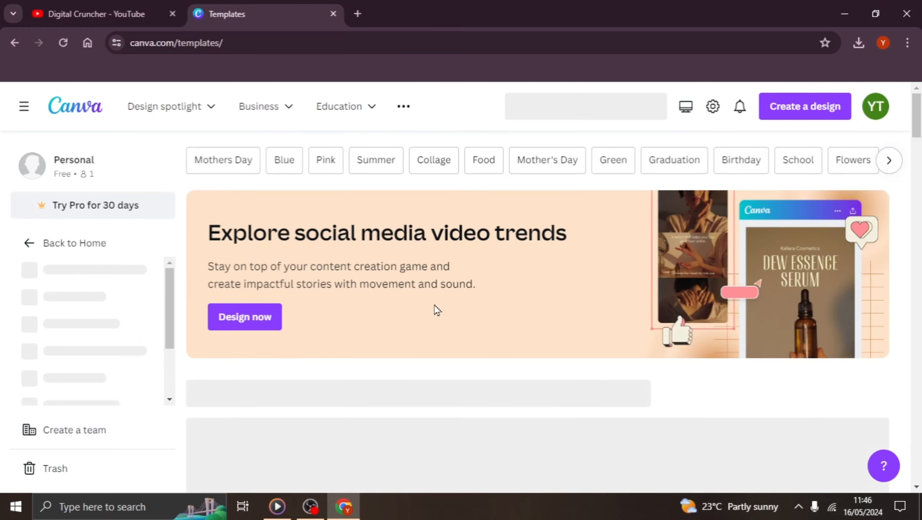
scroll(436, 309, "down", 5)
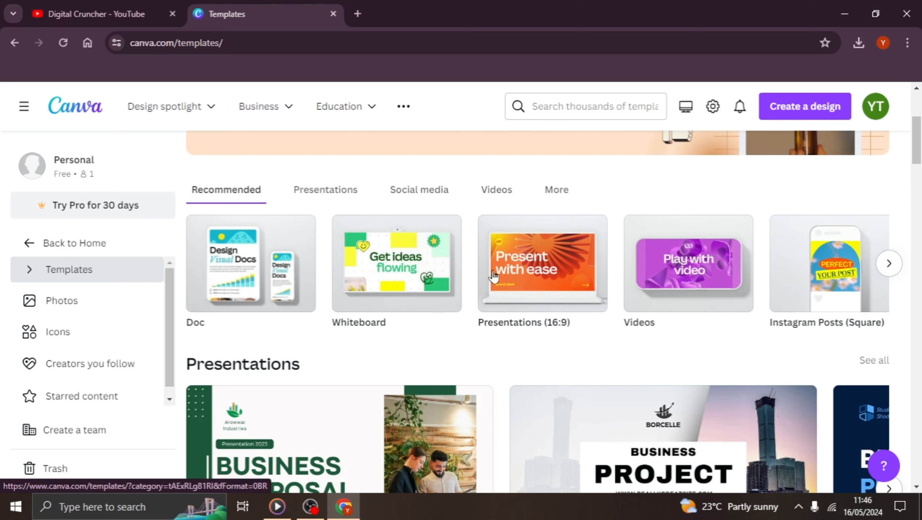
scroll(273, 345, "down", 5)
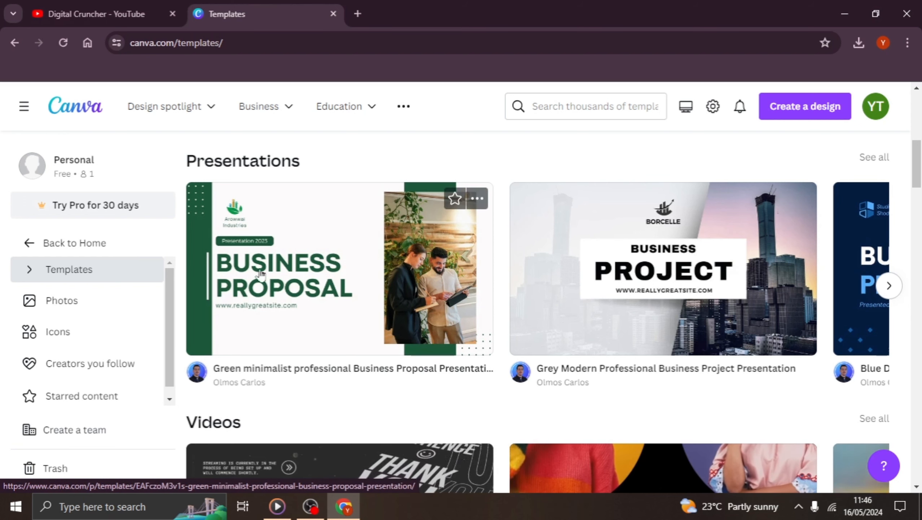
scroll(517, 381, "up", 2)
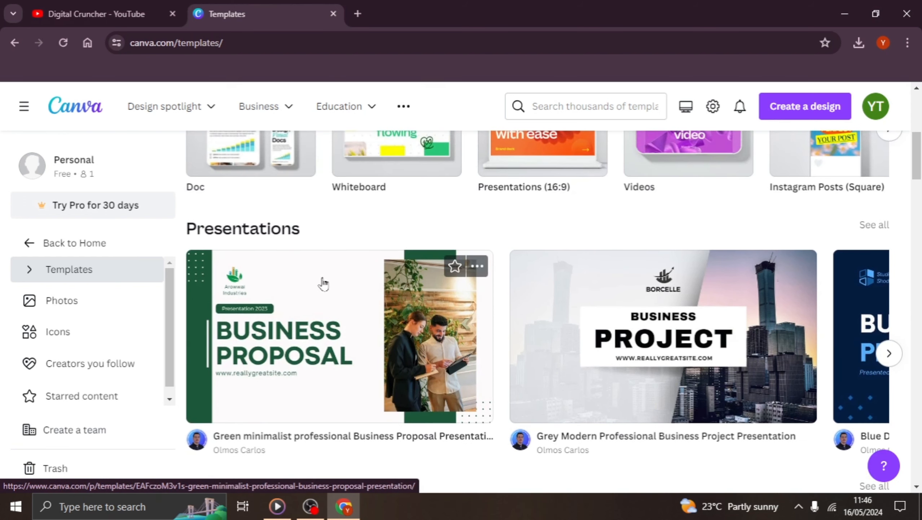
left_click(889, 353)
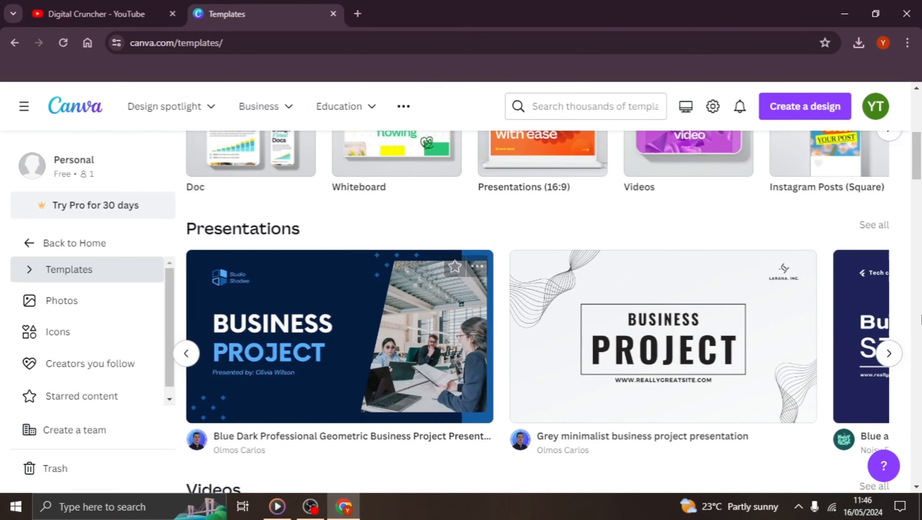
Browse the Videos, Instagram Posts, Posters and New in Canva template sections.
scroll(467, 333, "down", 8)
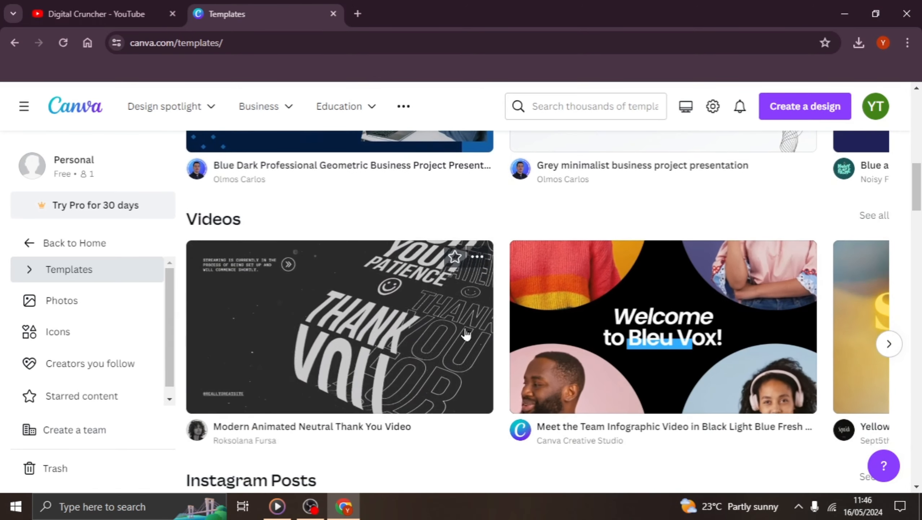
scroll(370, 287, "down", 6)
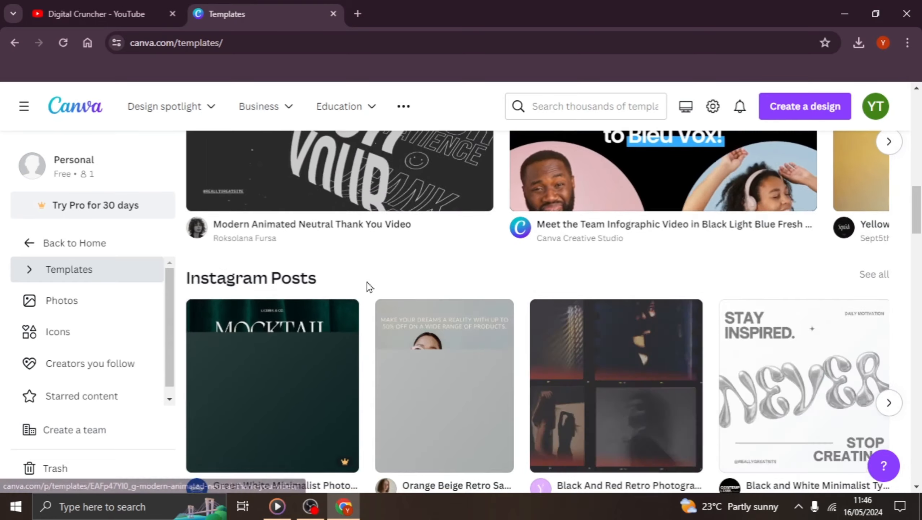
scroll(369, 287, "up", 2)
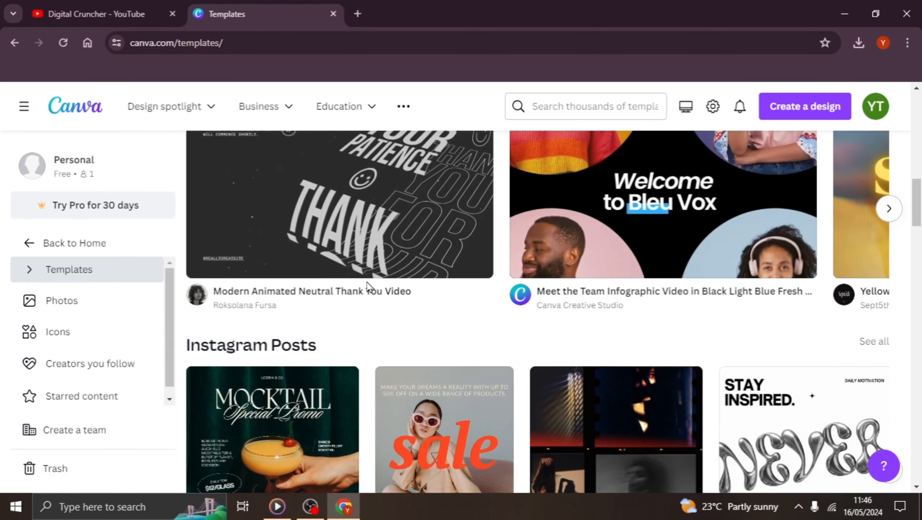
scroll(367, 286, "up", 5)
scroll(369, 305, "down", 5)
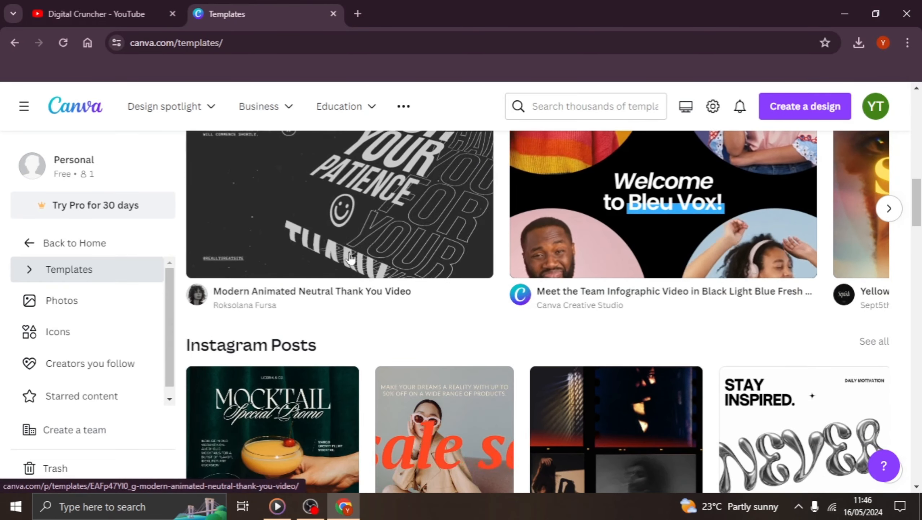
scroll(305, 295, "down", 4)
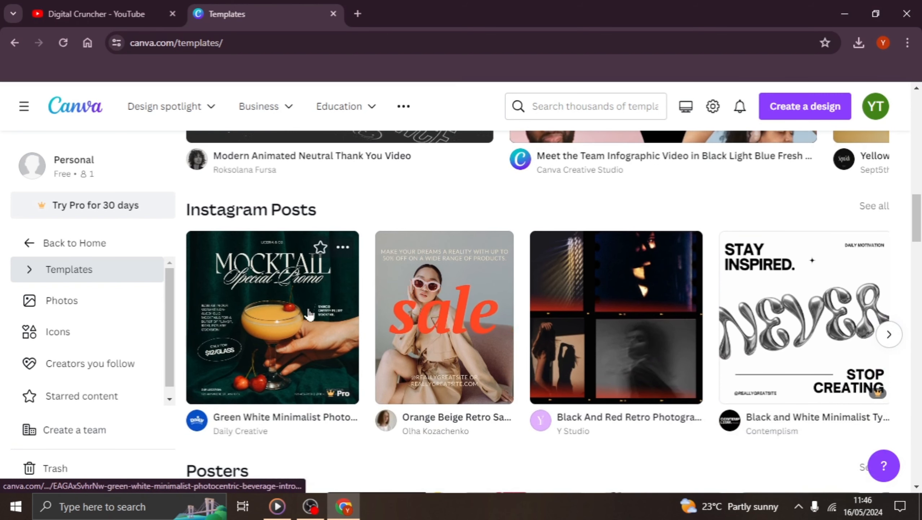
scroll(310, 313, "down", 8)
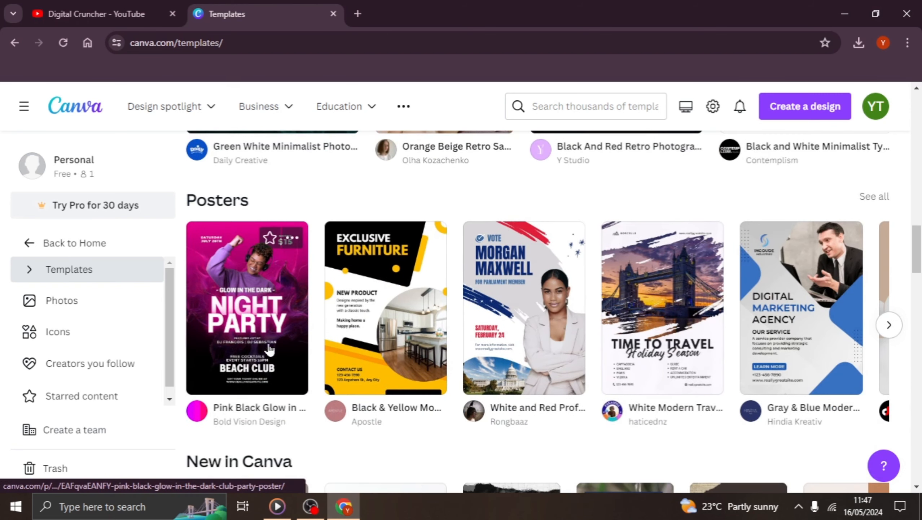
scroll(192, 324, "down", 8)
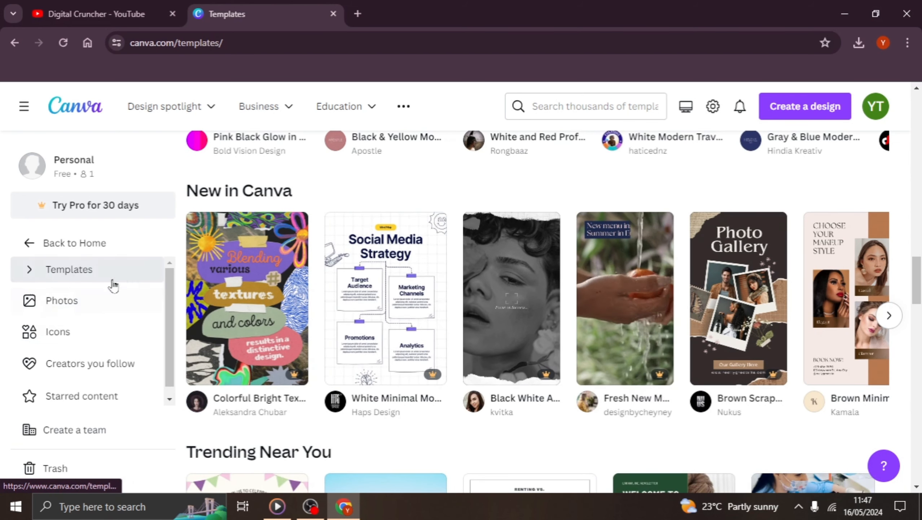
Open the Photos library and browse its stock photos and topic categories.
left_click(70, 304)
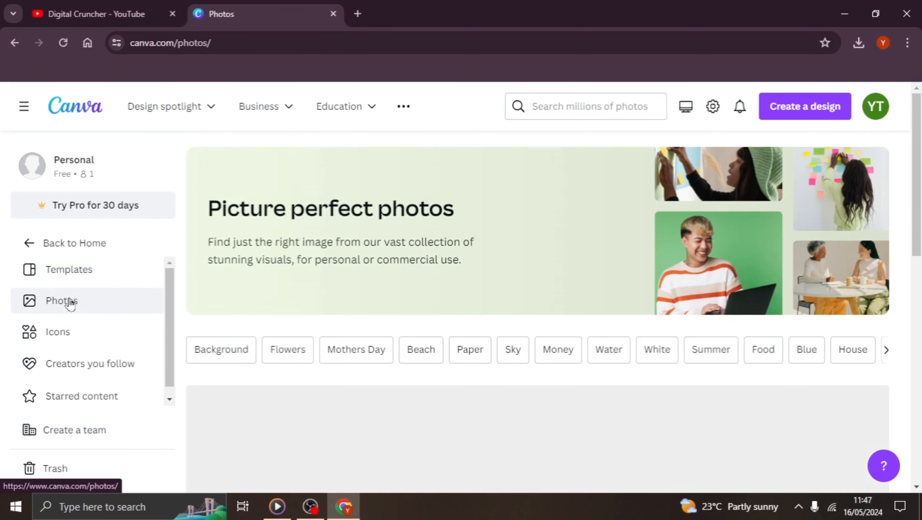
scroll(360, 247, "down", 10)
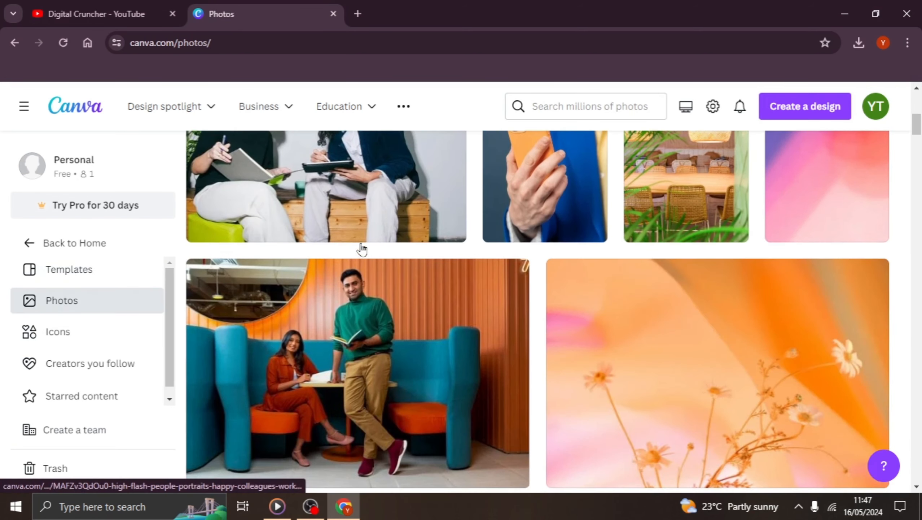
scroll(362, 253, "down", 9)
scroll(359, 287, "up", 6)
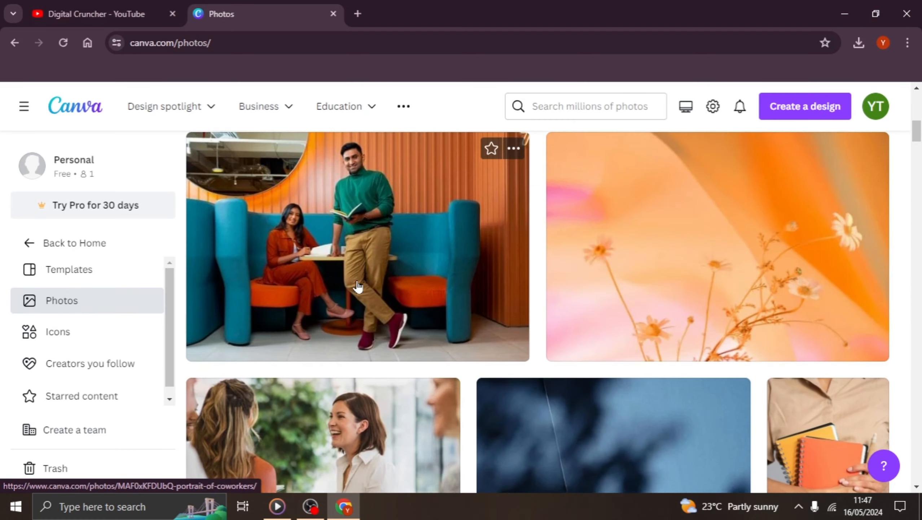
scroll(358, 287, "up", 8)
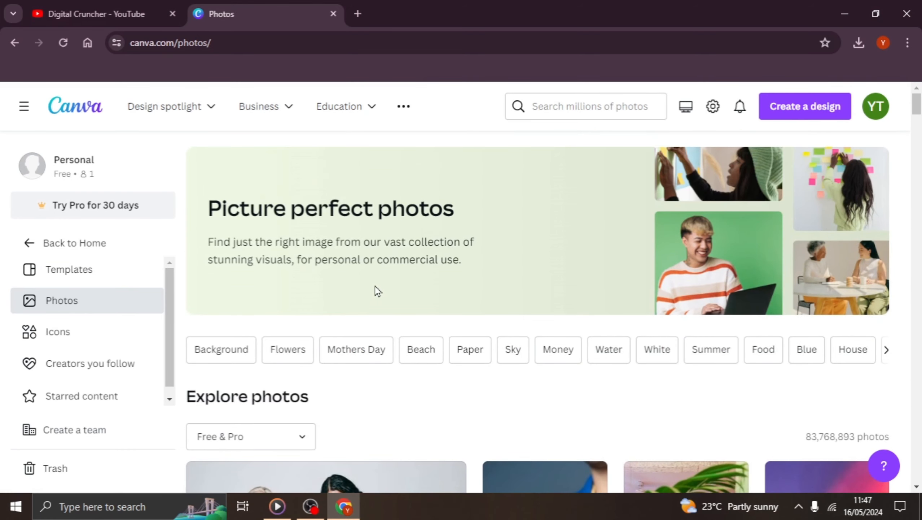
scroll(375, 286, "down", 5)
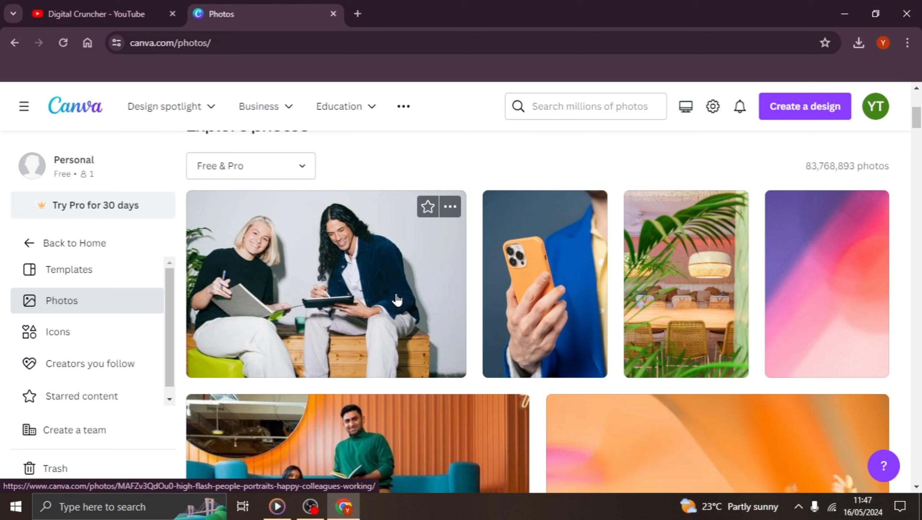
Open the Icons library and browse the icons under Explore icons.
scroll(104, 327, "down", 1)
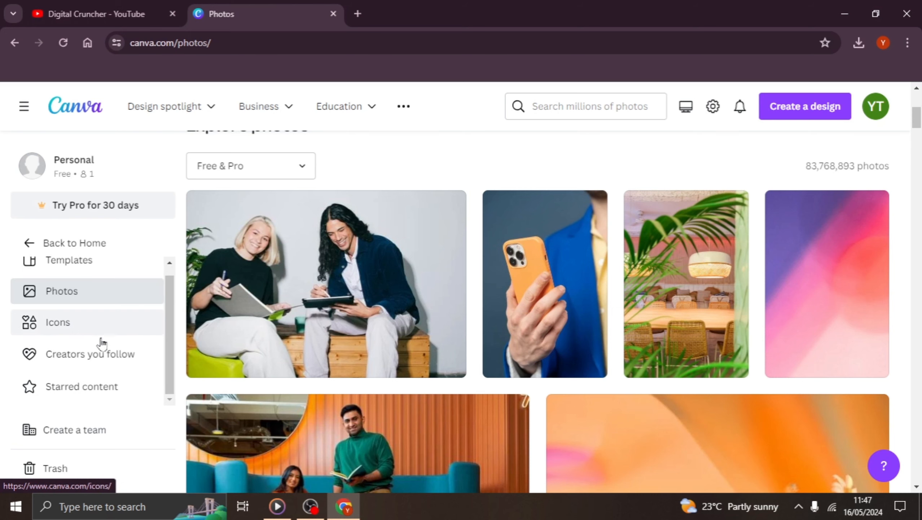
left_click(93, 334)
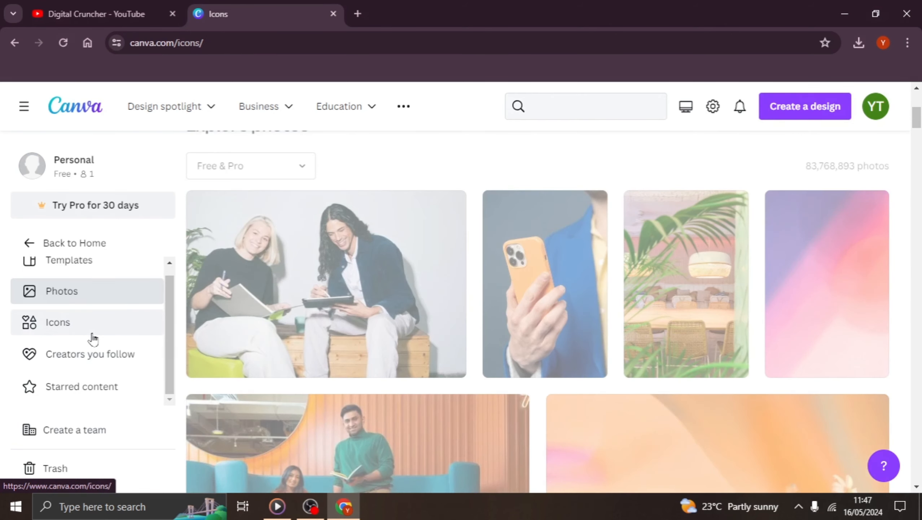
scroll(455, 272, "down", 5)
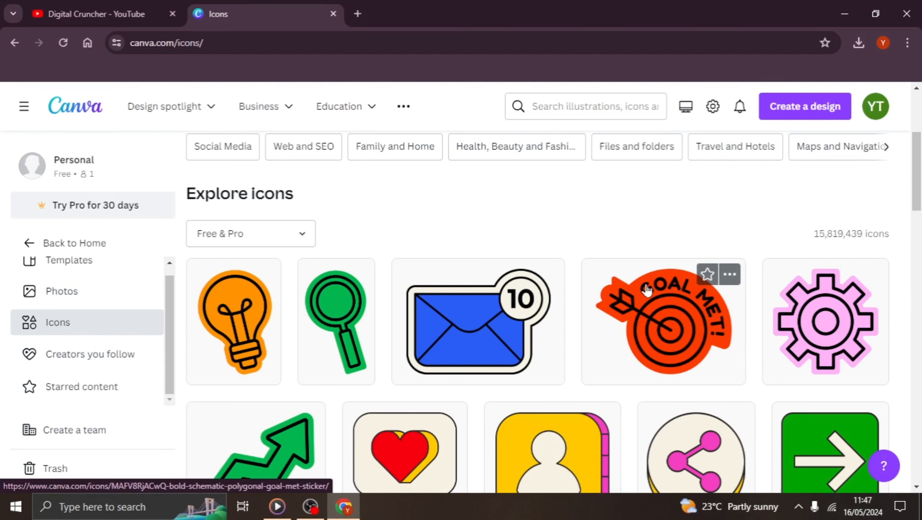
scroll(335, 294, "down", 3)
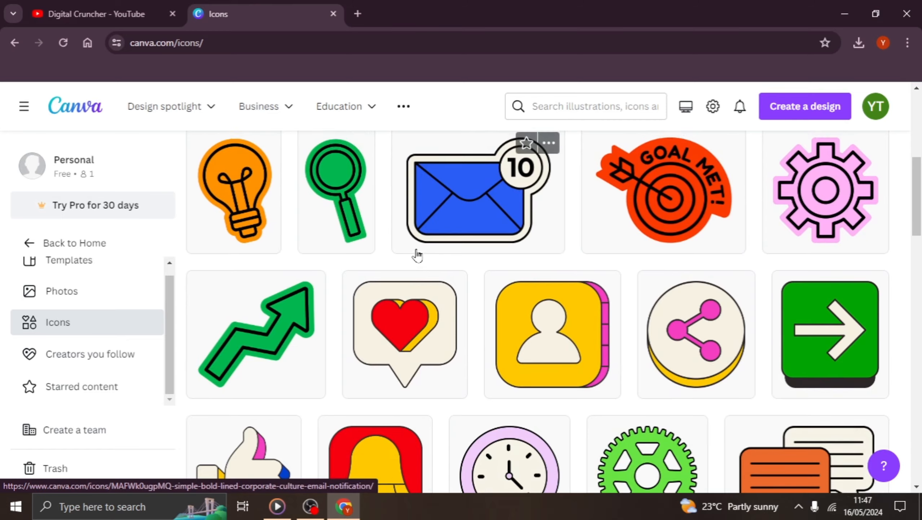
scroll(418, 255, "up", 3)
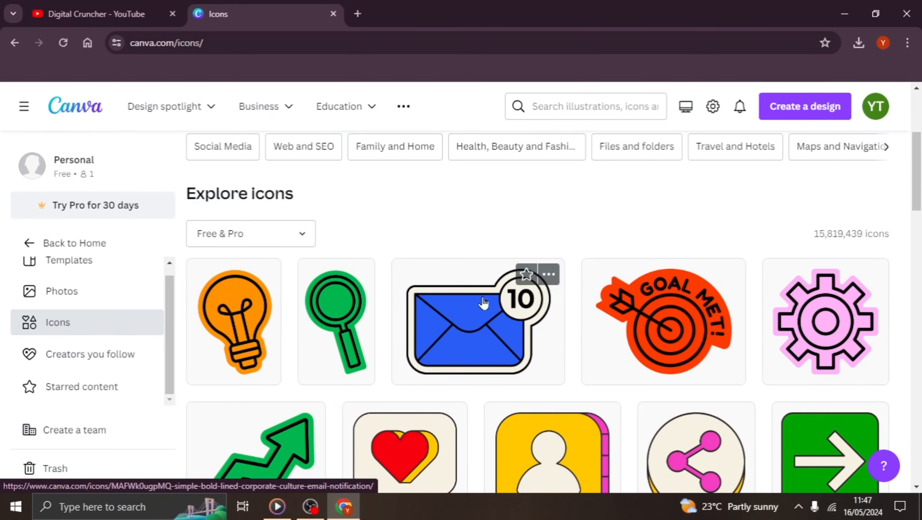
scroll(517, 328, "down", 5)
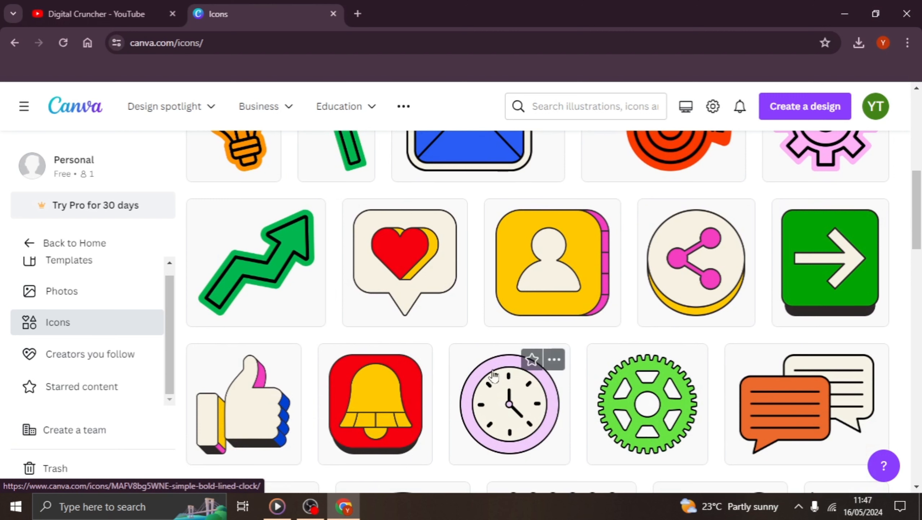
scroll(252, 377, "up", 6)
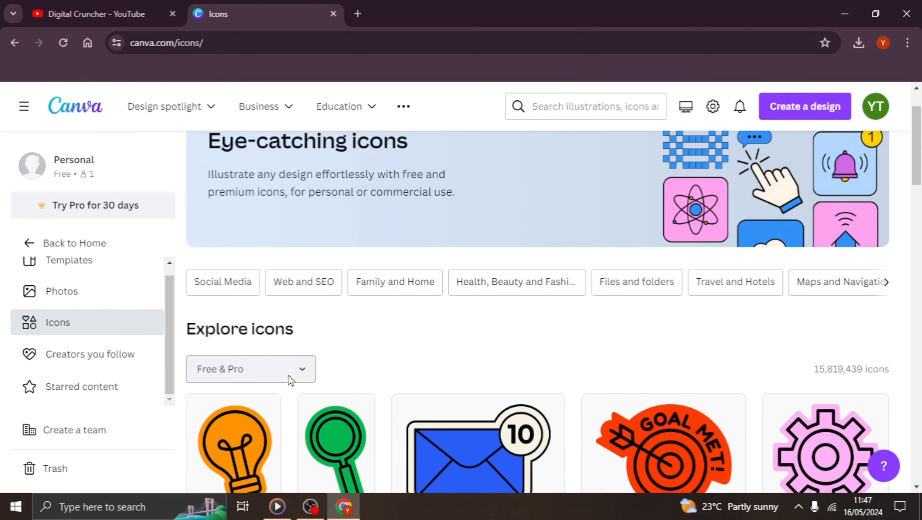
View the icon library's Free and Pro filter choices, keep Free & Pro, and look over the icons again.
left_click(253, 377)
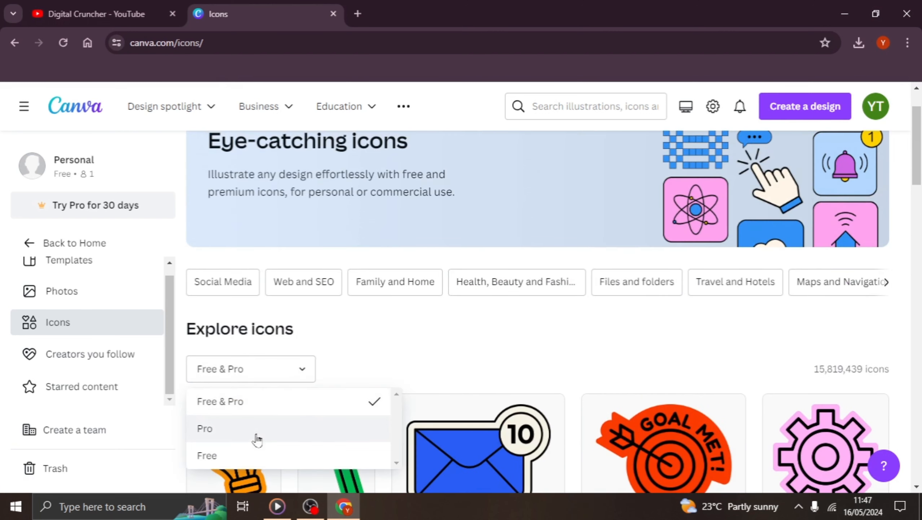
left_click(445, 348)
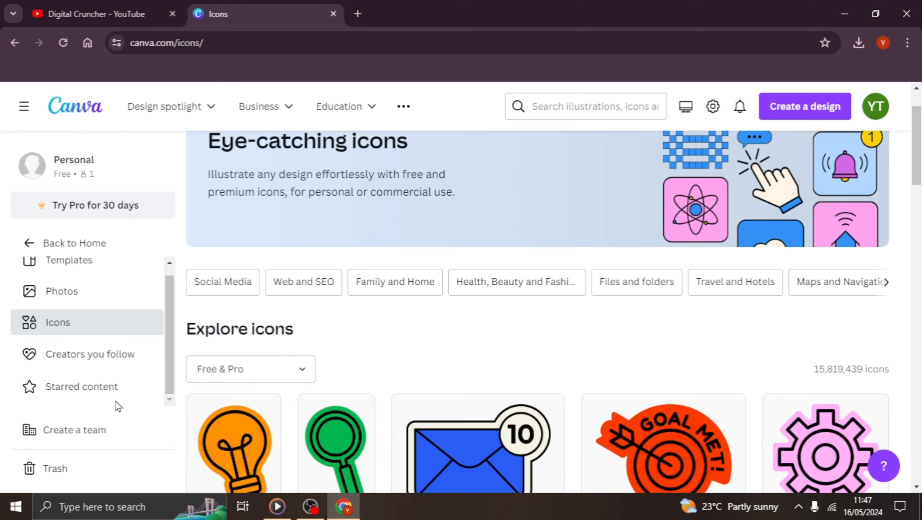
scroll(99, 399, "down", 5)
scroll(99, 398, "down", 1)
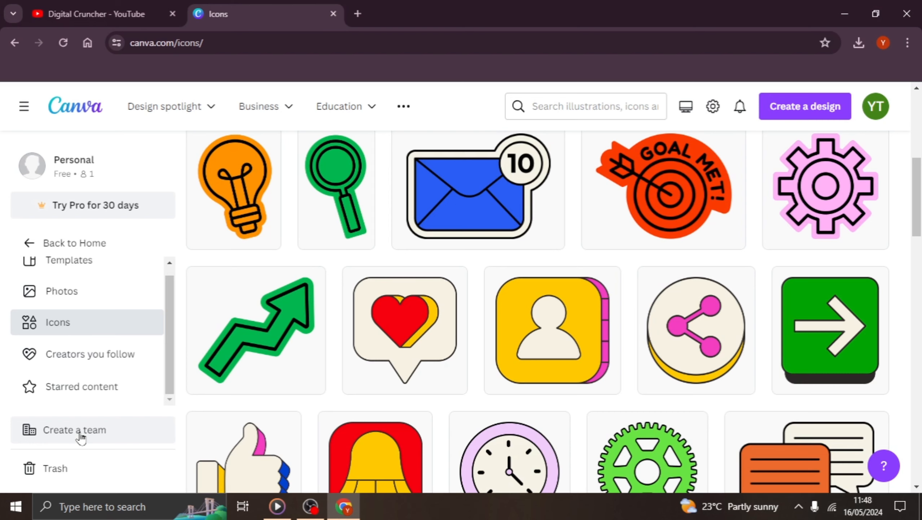
scroll(421, 298, "up", 6)
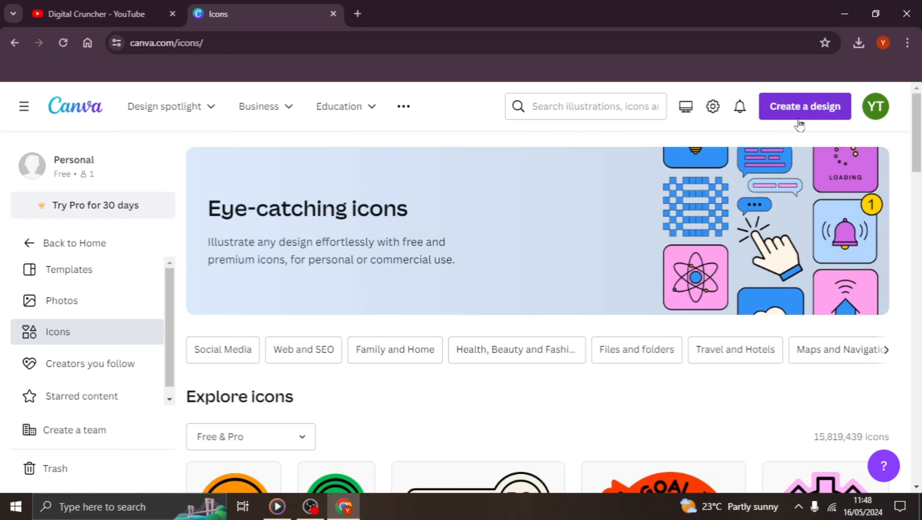
left_click(725, 117)
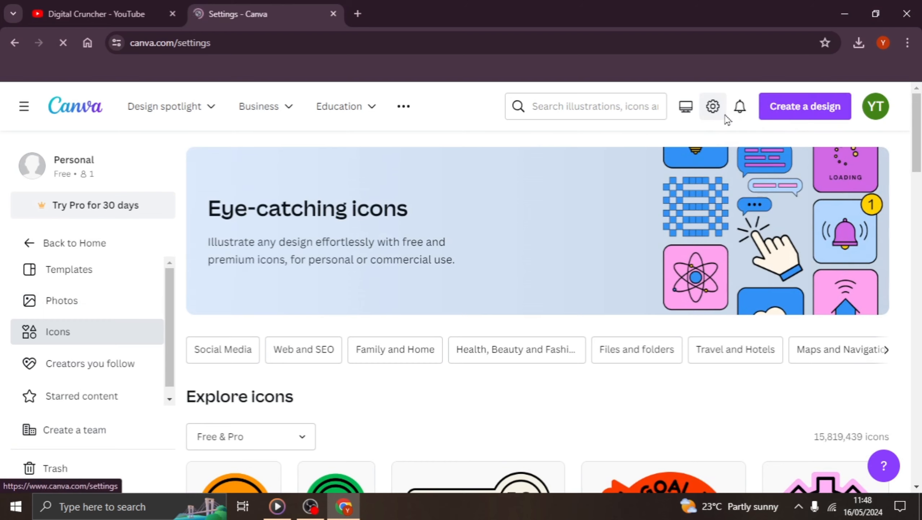
key("alt+Left")
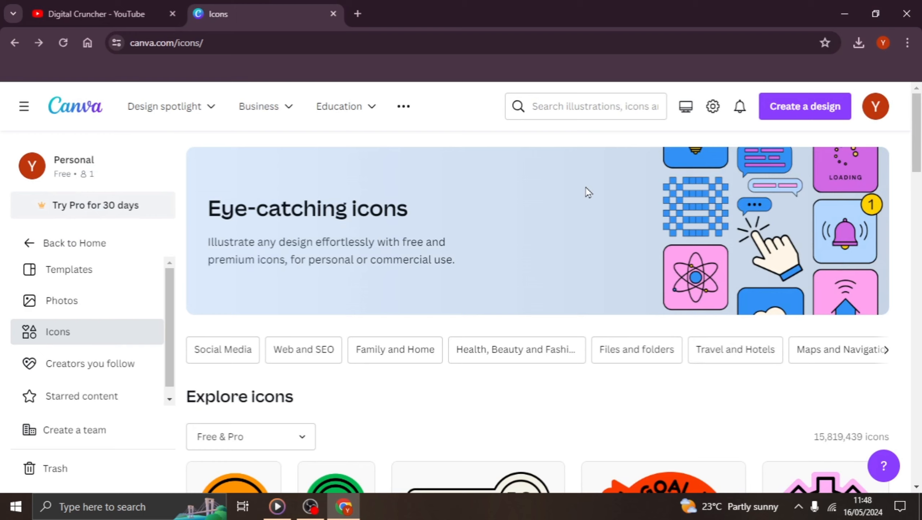
left_click(711, 115)
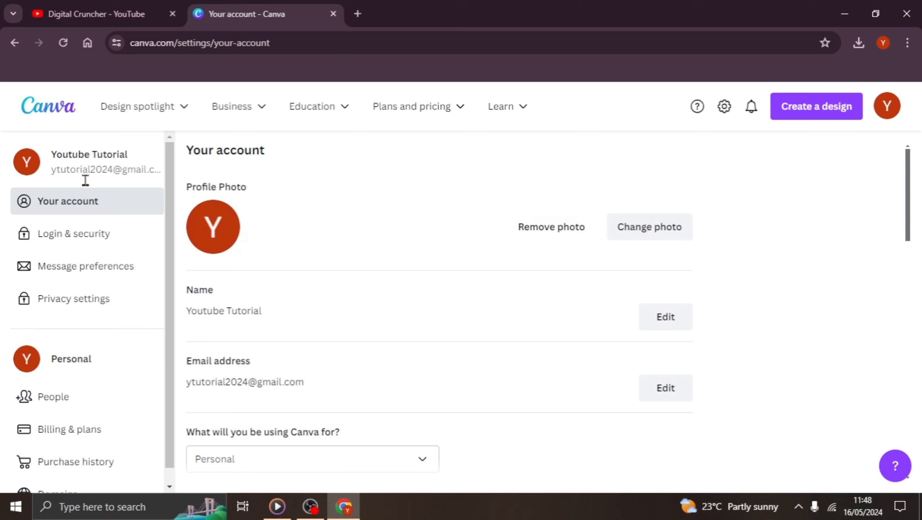
left_click(635, 230)
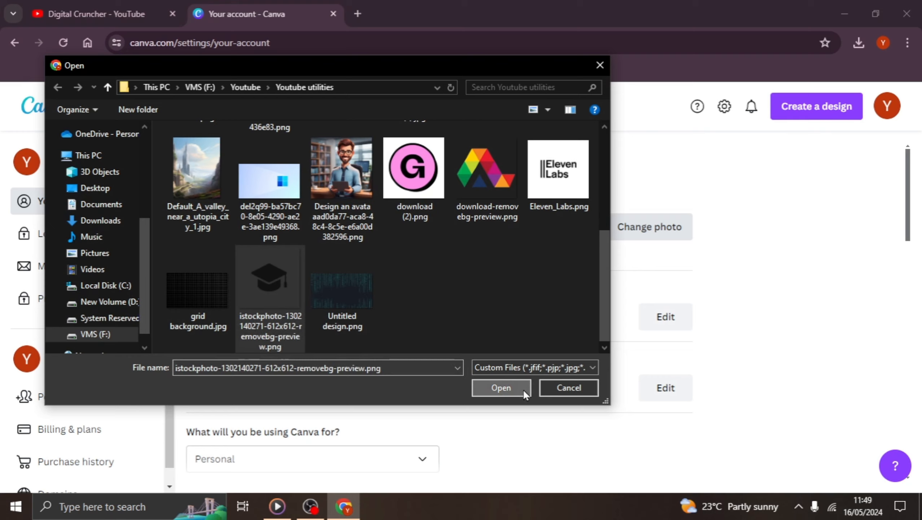
left_click(523, 390)
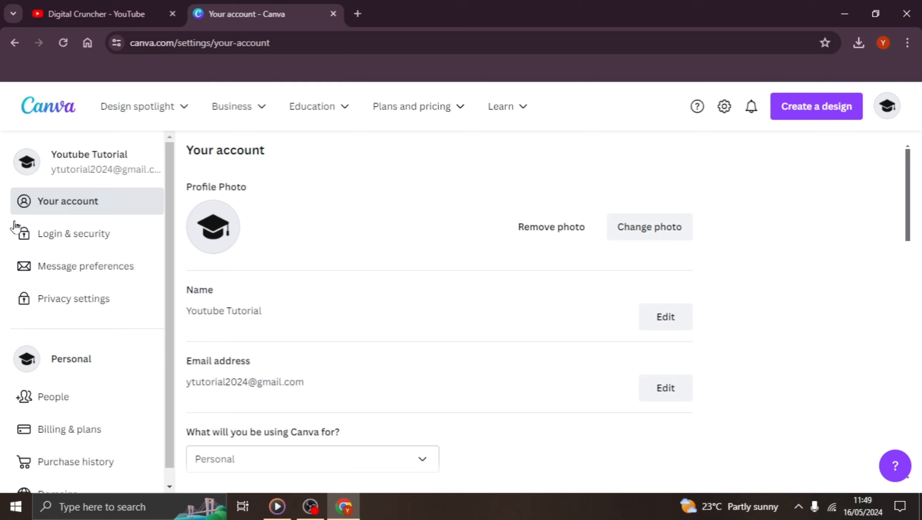
scroll(281, 163, "down", 5)
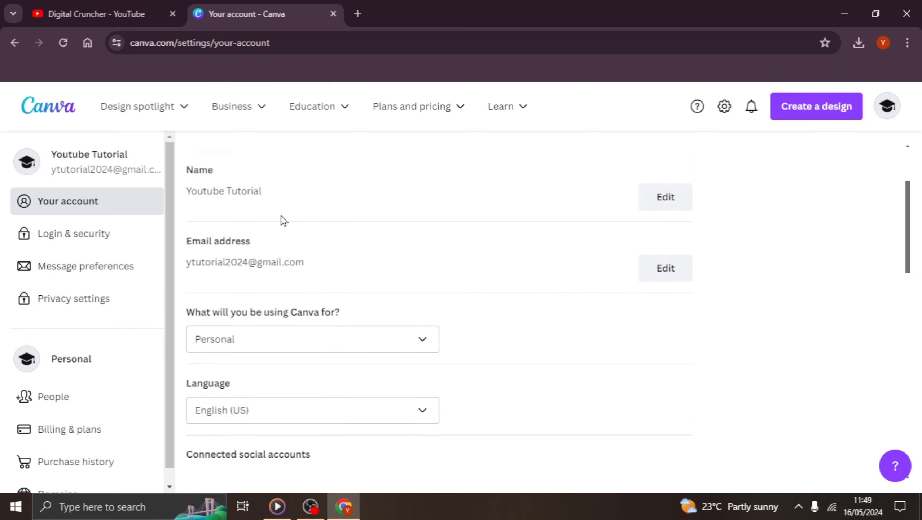
scroll(345, 251, "up", 5)
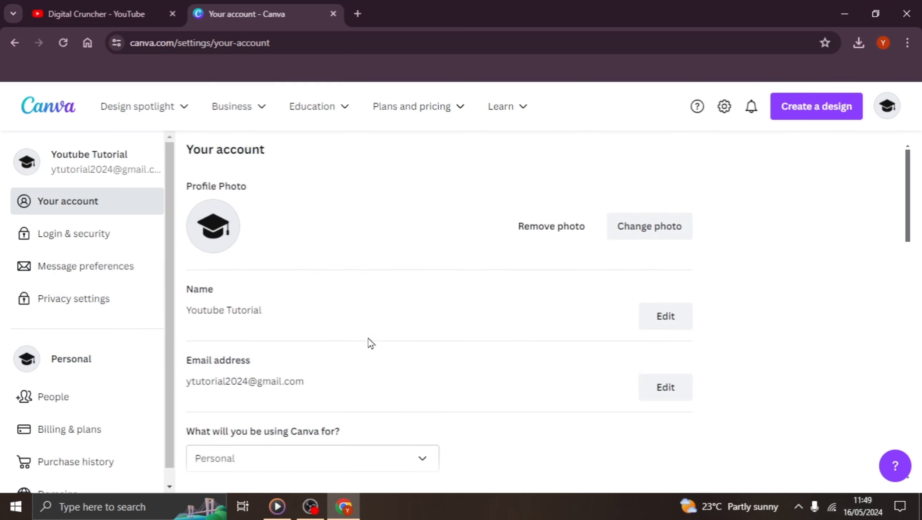
Review the account details, switch the theme to Dark and look over the accessibility and link opening options.
scroll(509, 309, "down", 3)
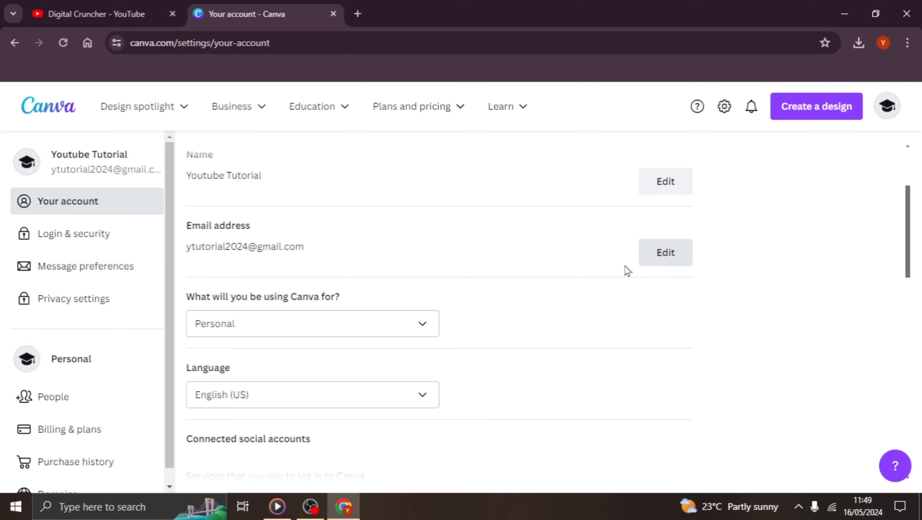
scroll(476, 191, "up", 4)
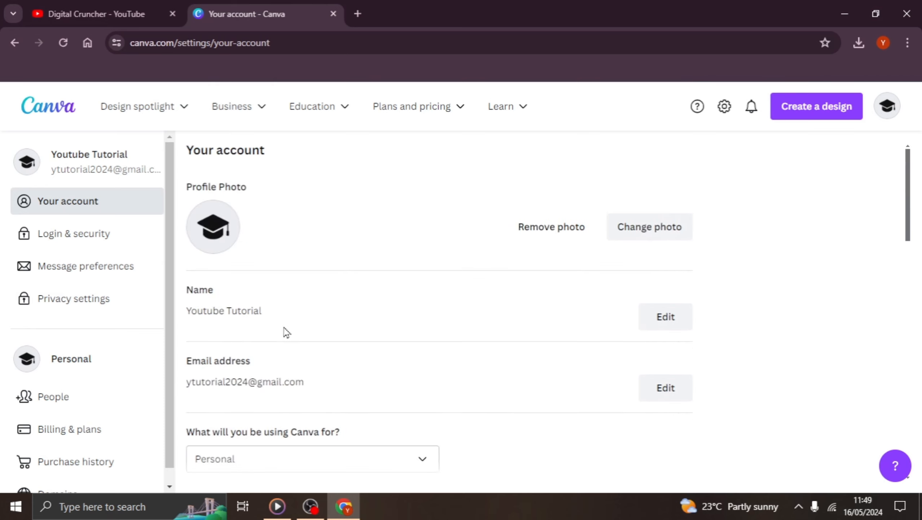
scroll(402, 316, "down", 6)
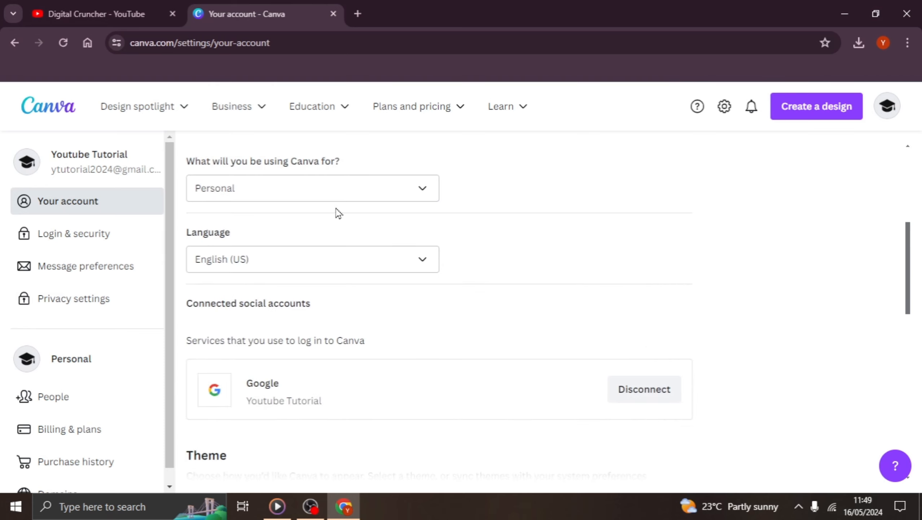
scroll(262, 324, "down", 6)
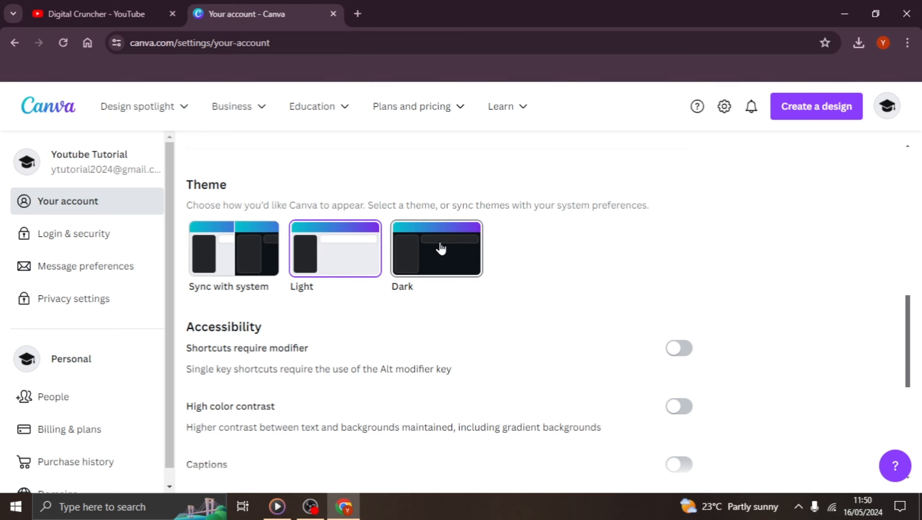
left_click(438, 267)
scroll(439, 267, "down", 8)
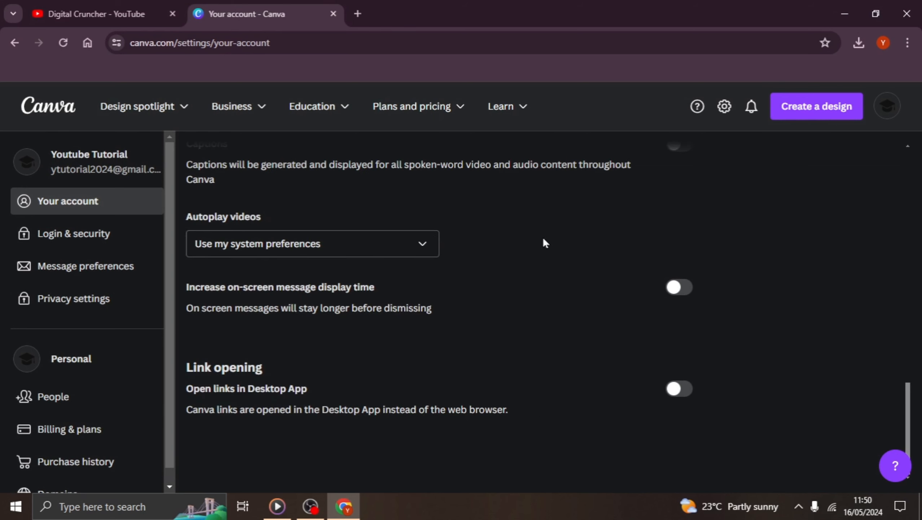
Open the login and security settings and review the password, sign-out, download and account deletion options.
left_click(45, 242)
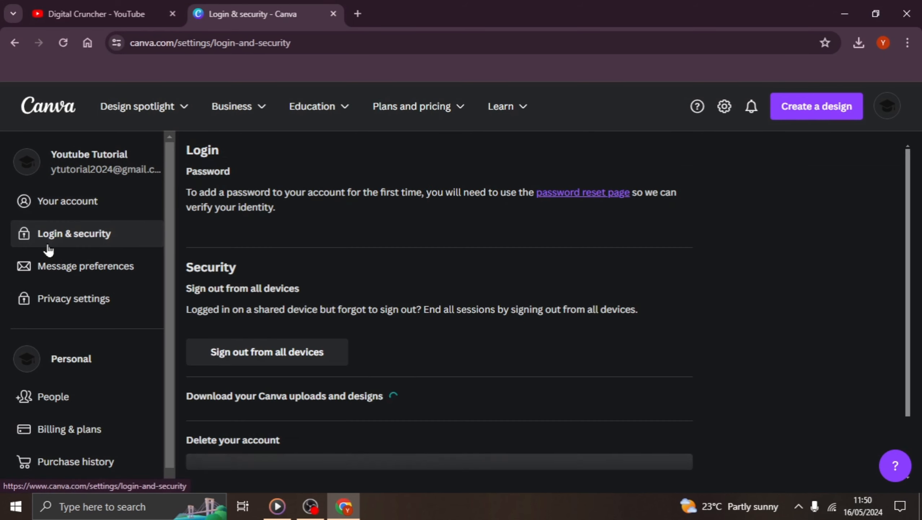
scroll(437, 204, "down", 1)
scroll(418, 231, "down", 3)
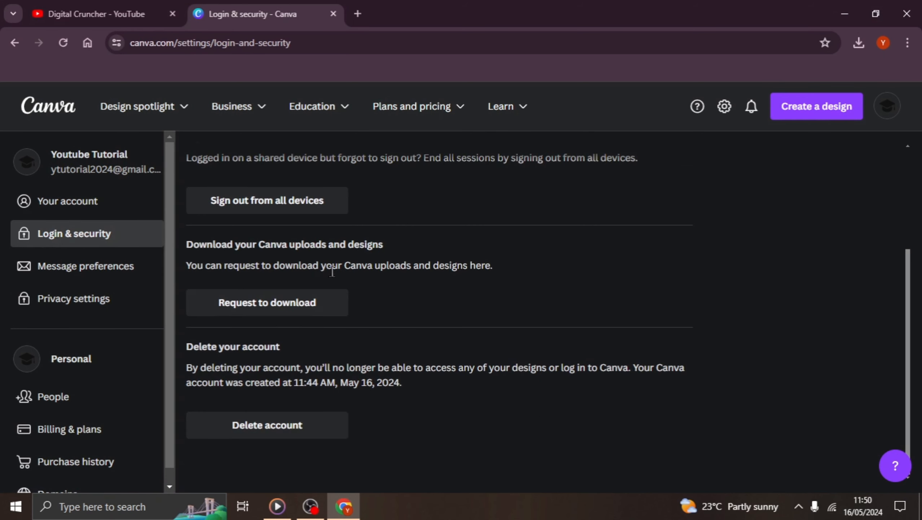
scroll(332, 271, "up", 5)
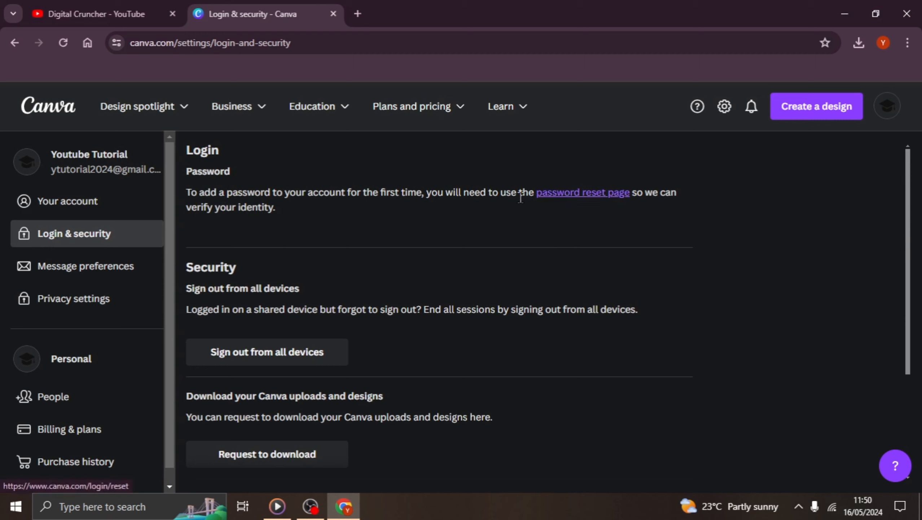
In the message preferences, review the topics and set the frequency of recurring messages to Snooze.
left_click(81, 273)
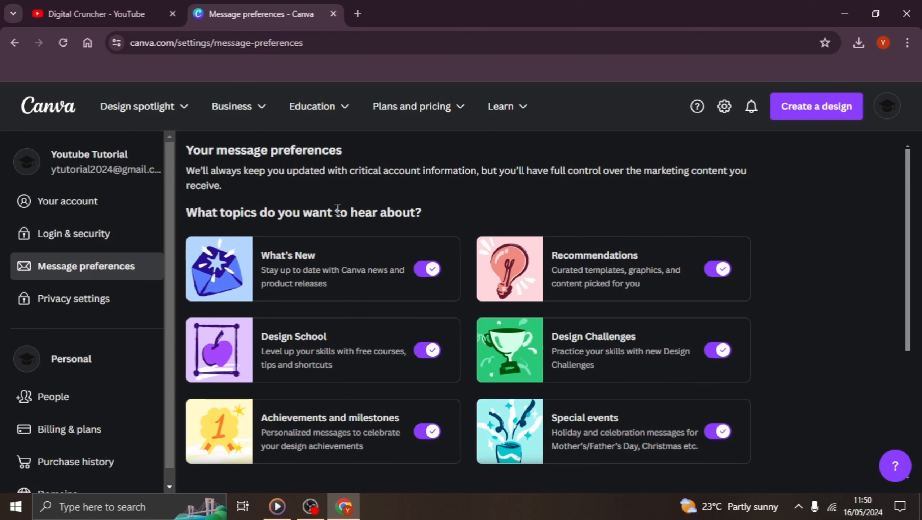
scroll(345, 215, "down", 5)
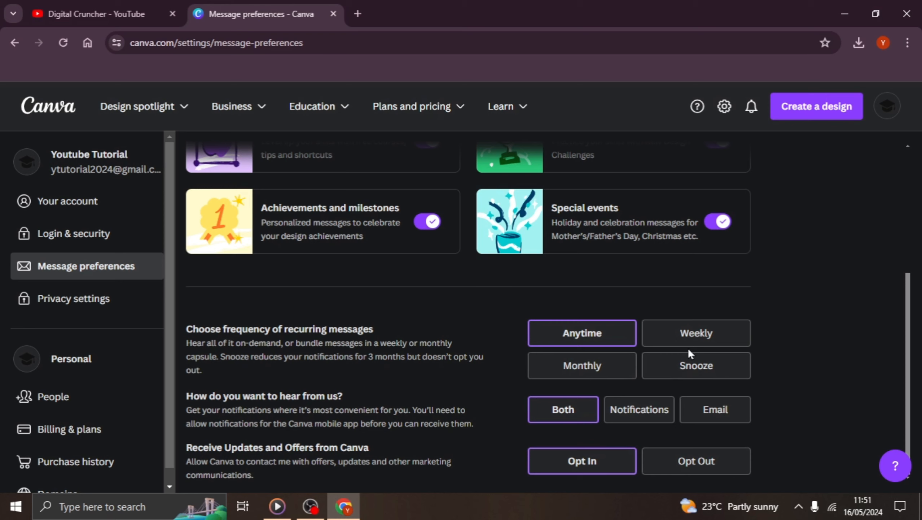
left_click(670, 370)
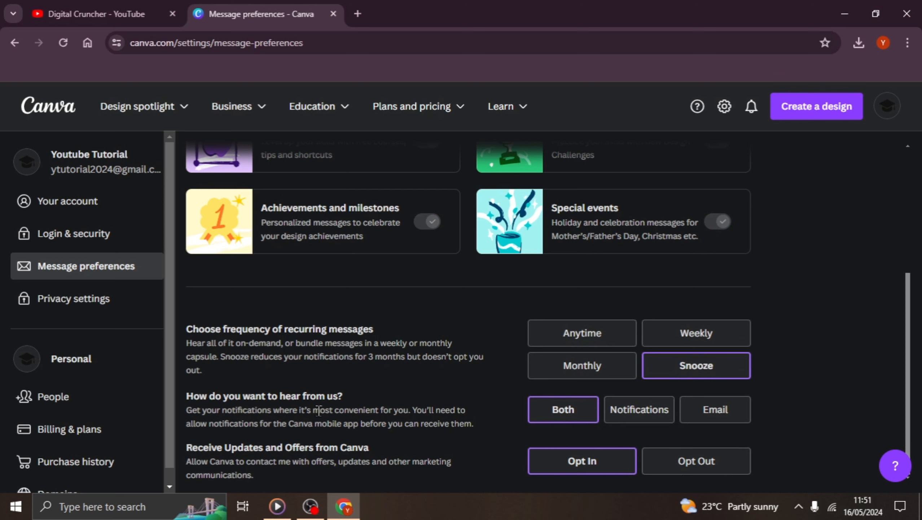
View the privacy settings and switch the theme back to Light in the account settings.
left_click(96, 306)
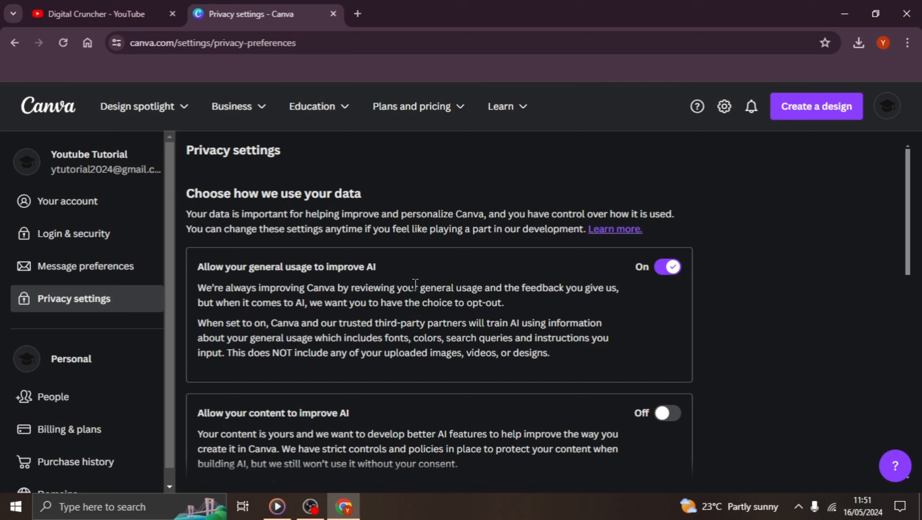
left_click(76, 209)
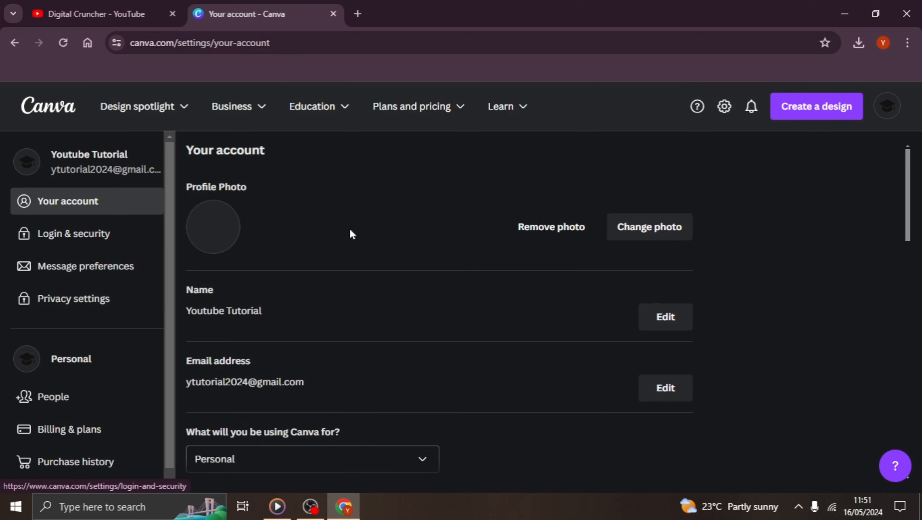
scroll(348, 251, "down", 10)
scroll(317, 291, "up", 6)
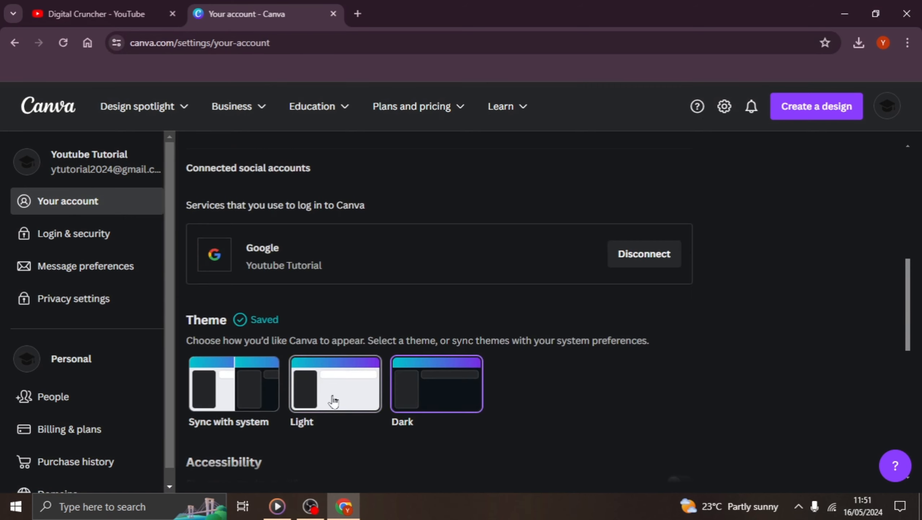
left_click(344, 399)
scroll(761, 163, "up", 6)
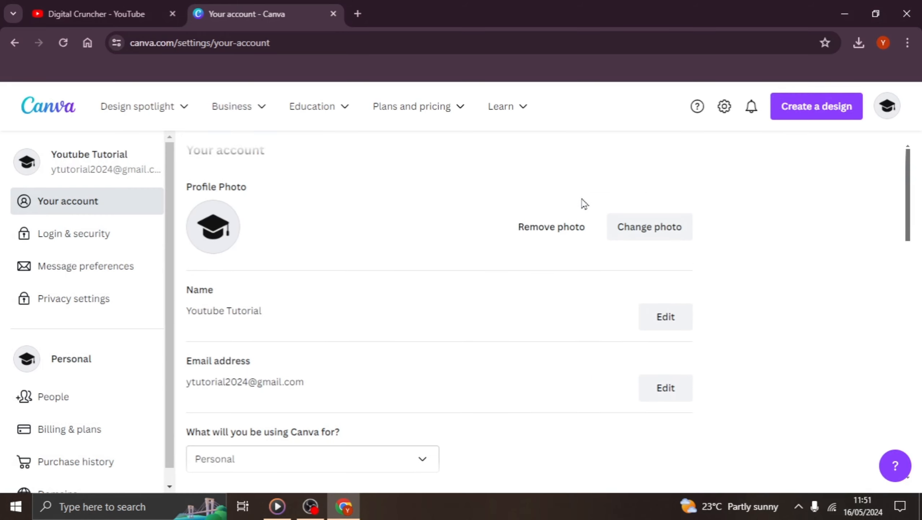
Return to the home page and view the custom size options and their measurement units without creating a design.
left_click(75, 107)
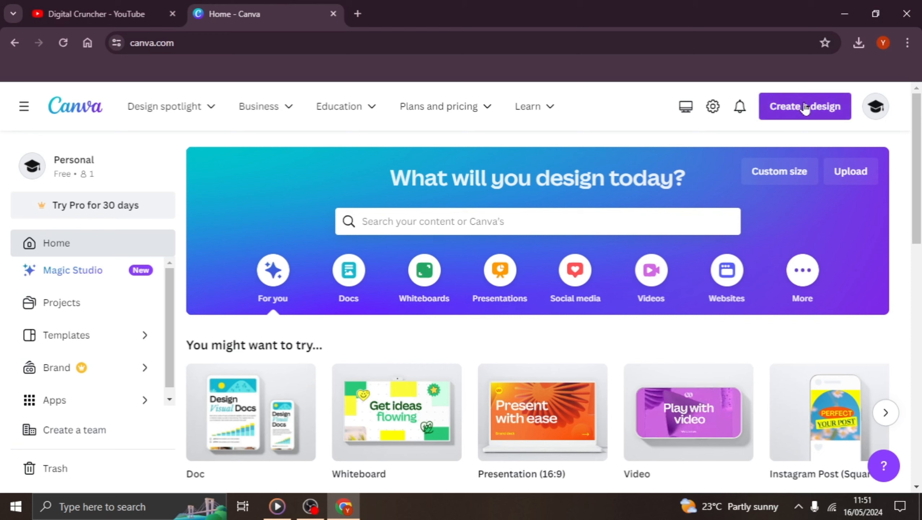
left_click(778, 170)
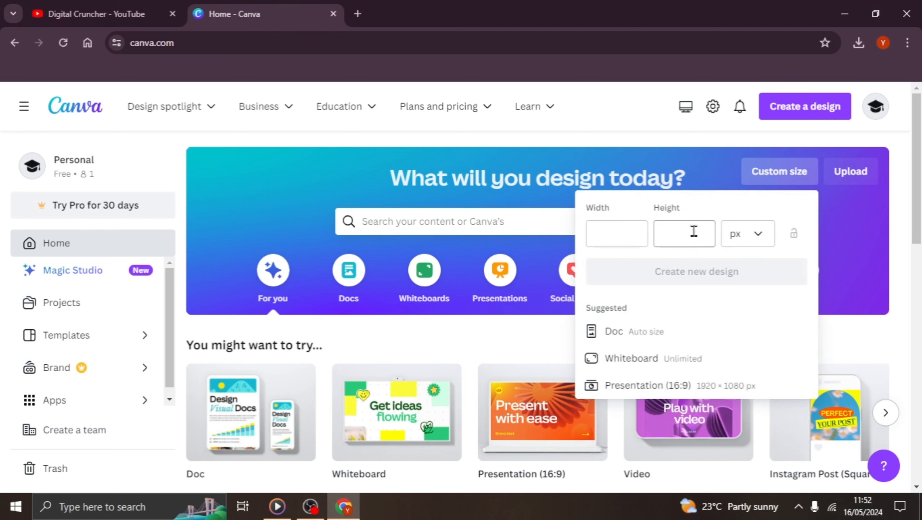
left_click(749, 237)
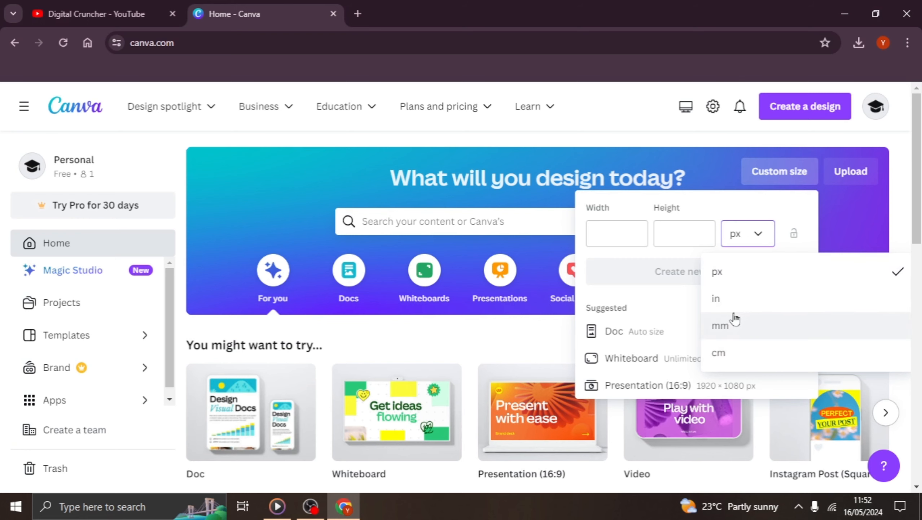
left_click(771, 237)
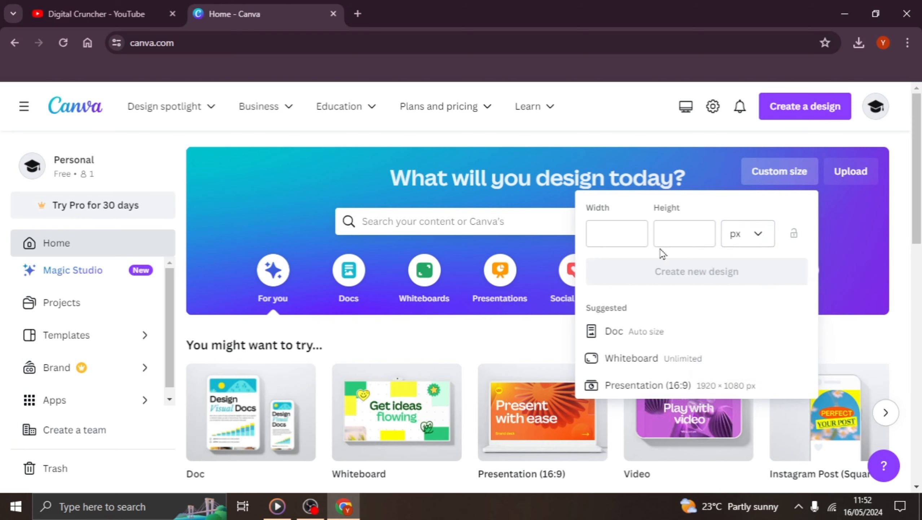
left_click(858, 210)
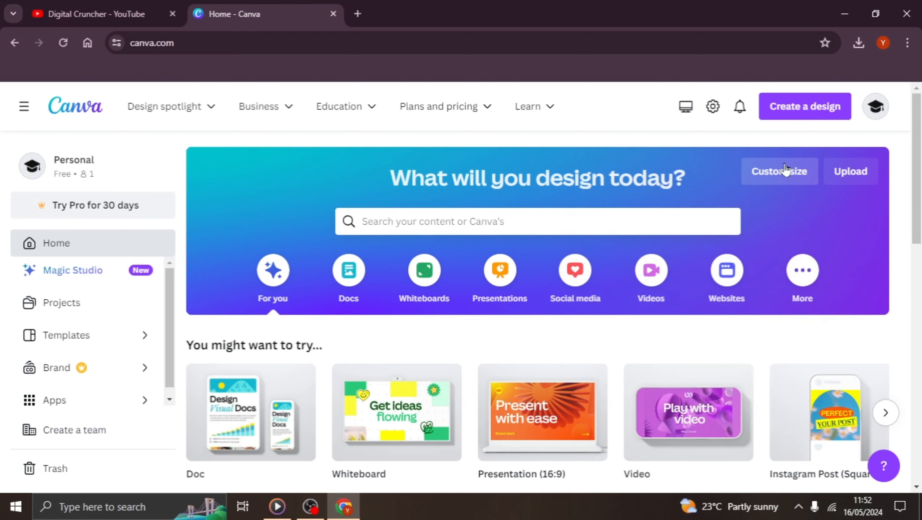
Create a new Instagram Post (Square) design of 1080 × 1080 px.
left_click(799, 106)
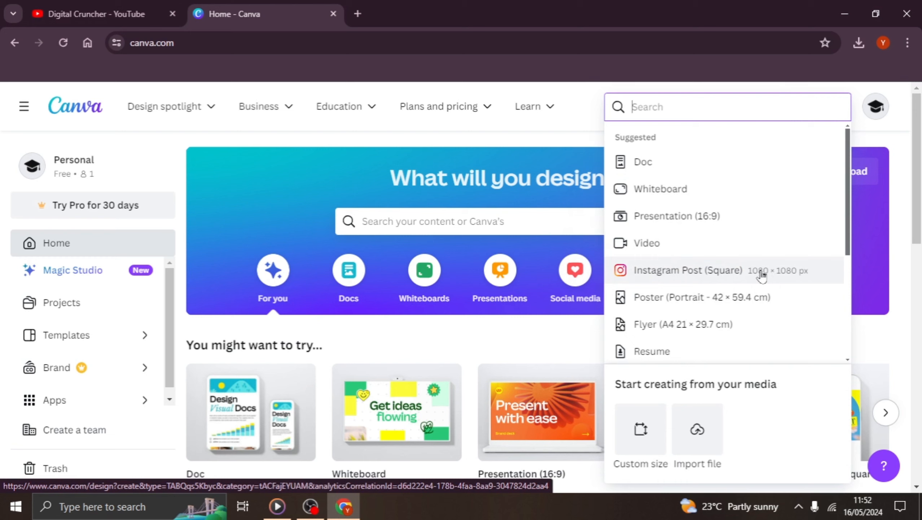
left_click(623, 274)
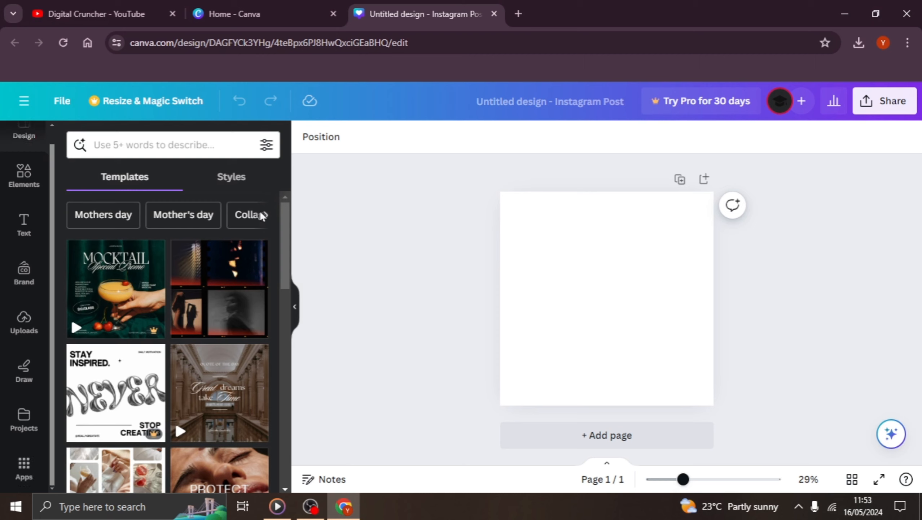
scroll(11, 276, "up", 1)
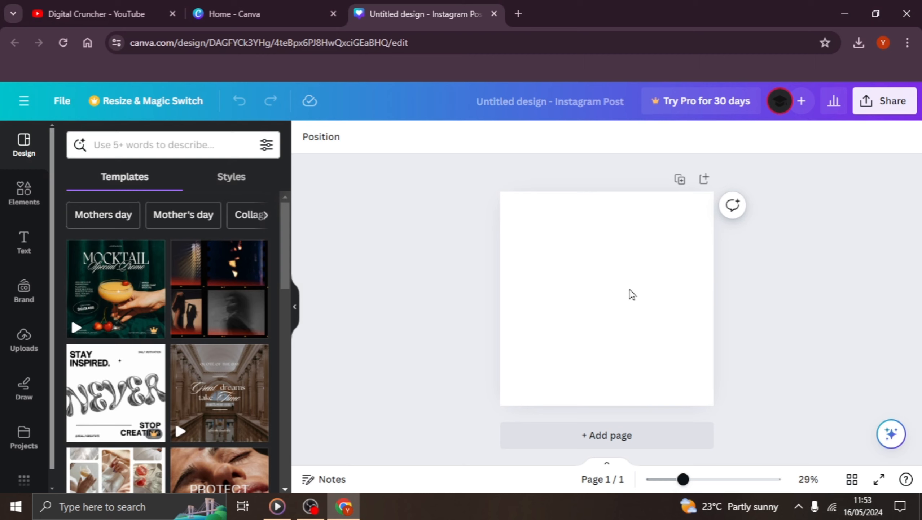
Add a second blank page to the design, look over both pages and return to page 1.
left_click(605, 436)
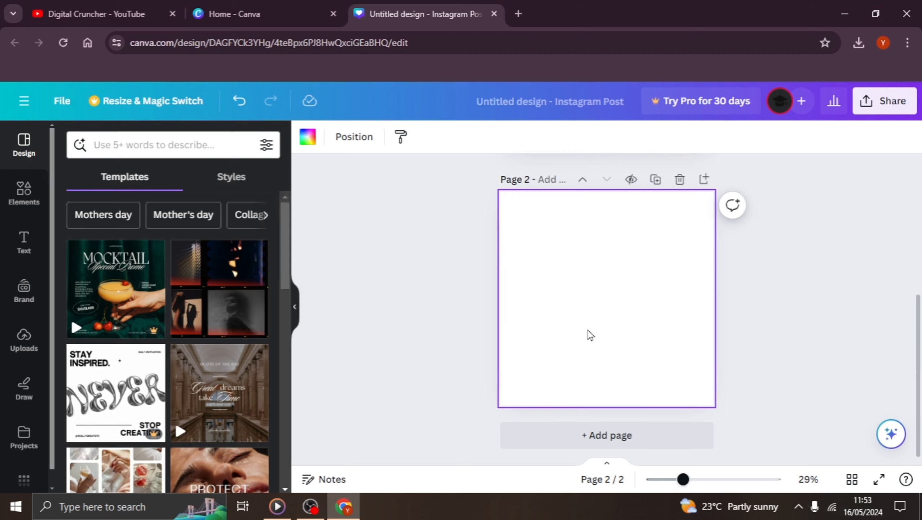
scroll(591, 335, "up", 5)
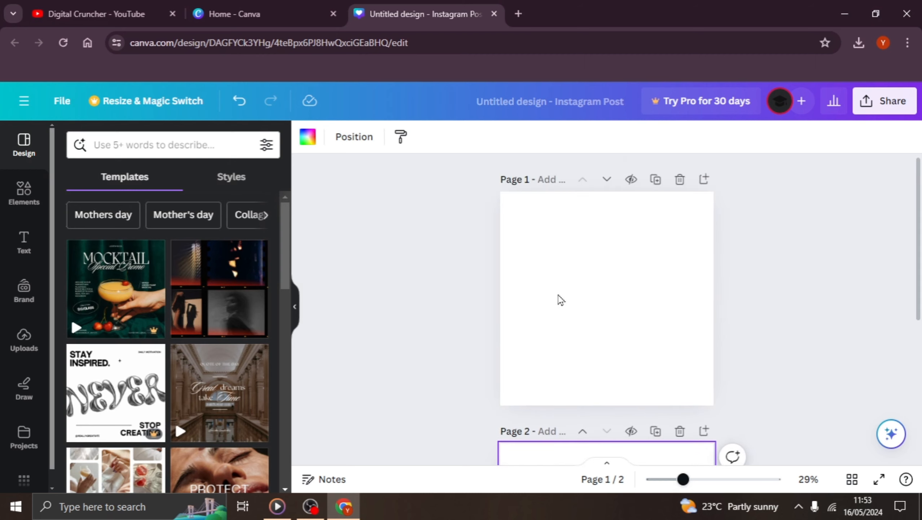
scroll(562, 300, "down", 5)
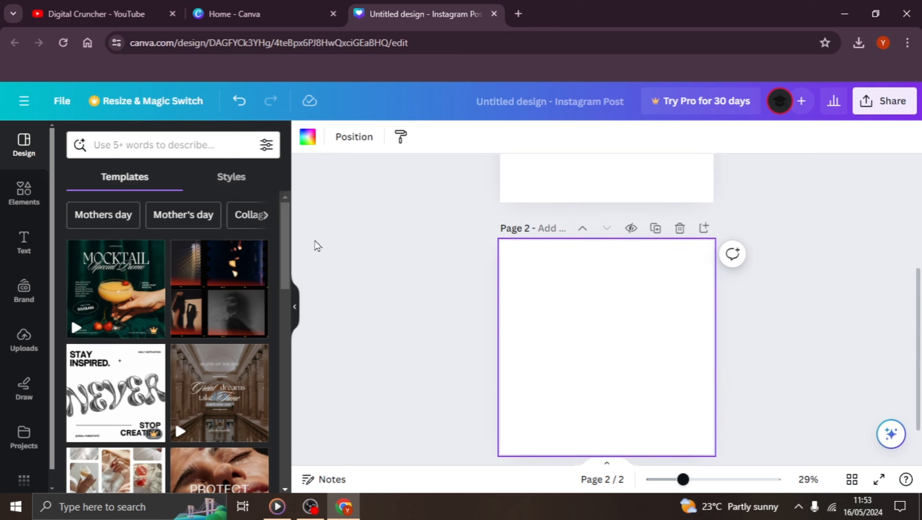
scroll(548, 262, "up", 5)
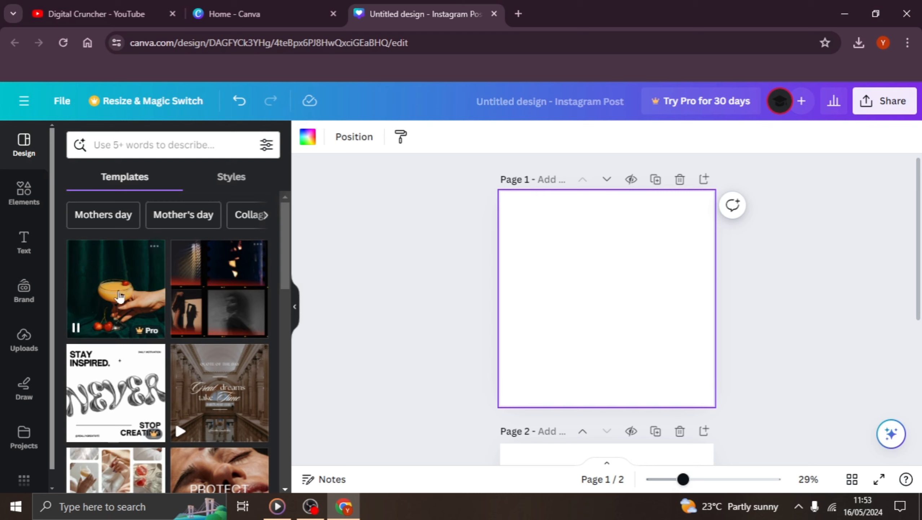
Apply the Black And Red Retro Photographic Film Photo Collage template to page 1 and browse its similar templates.
left_click(188, 278)
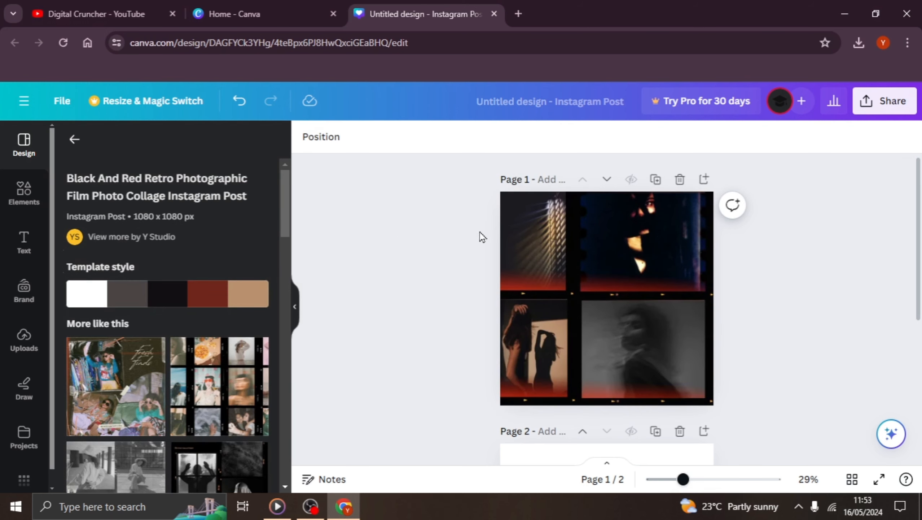
left_click(575, 308)
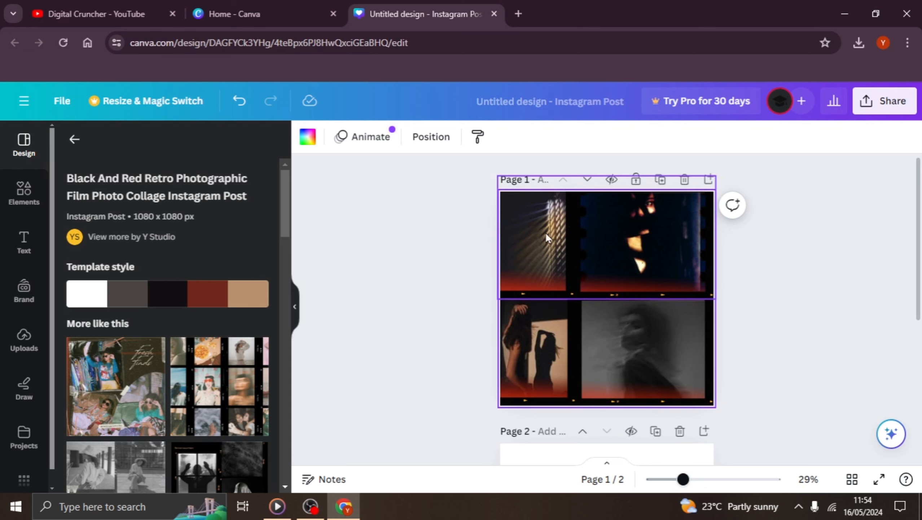
scroll(169, 341, "down", 6)
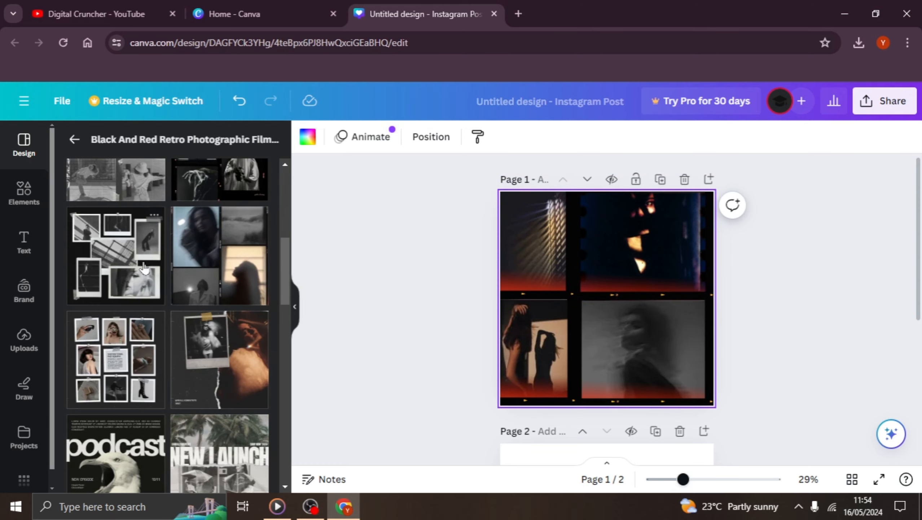
scroll(240, 302, "up", 5)
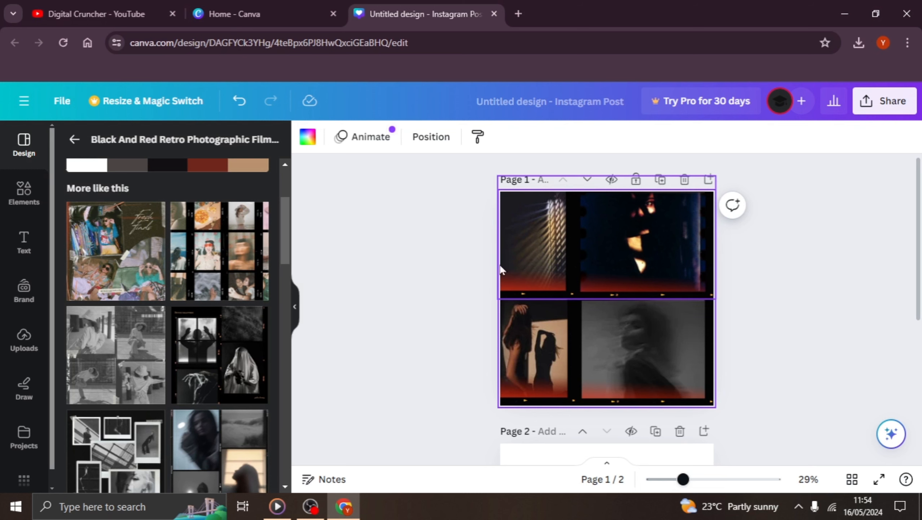
Apply the Brown Creative Scrapbook Photo Instagram Post template to page 1 and select the blank page 2.
left_click(112, 275)
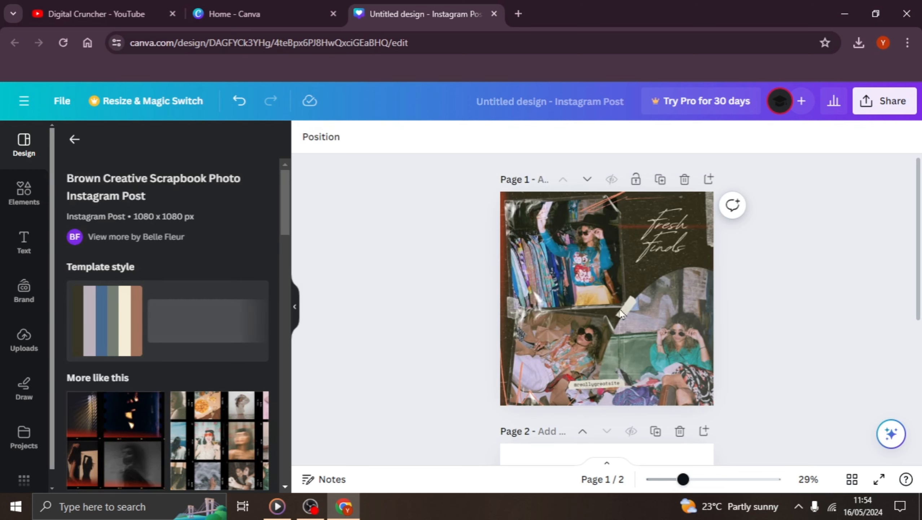
left_click(570, 308)
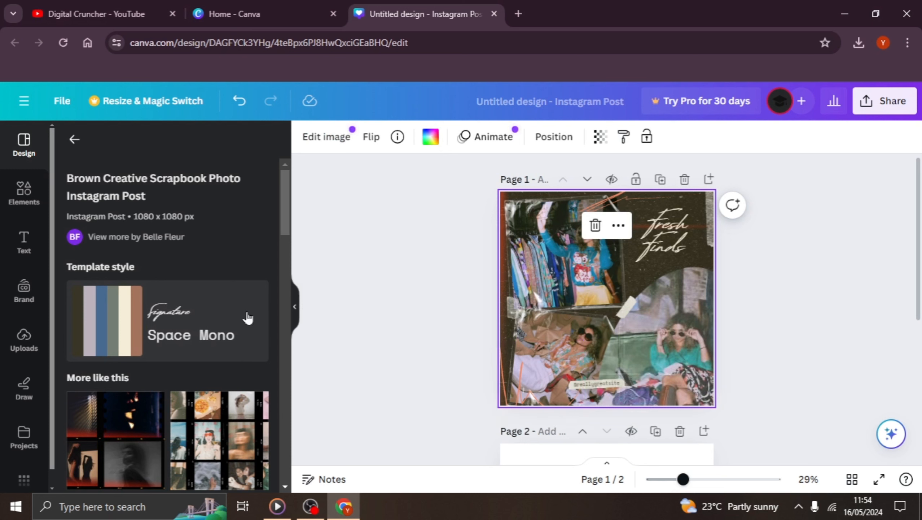
scroll(247, 320, "down", 2)
scroll(487, 308, "down", 5)
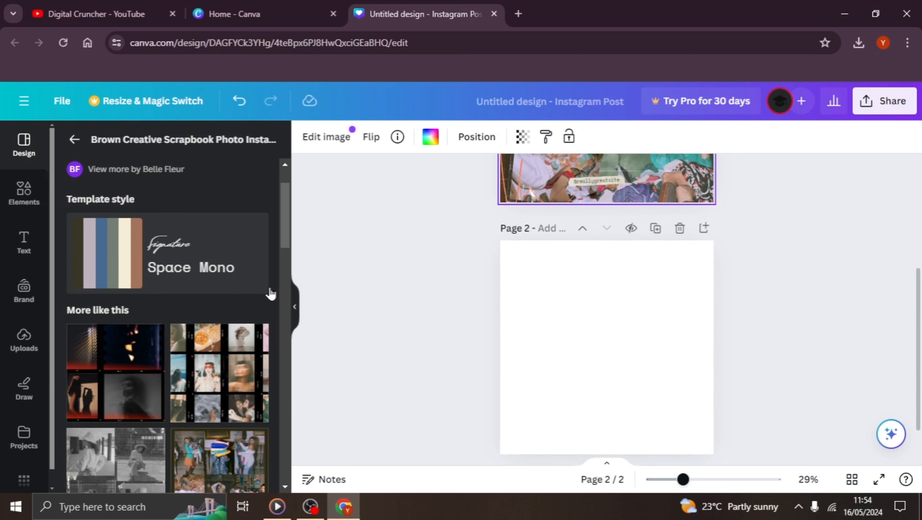
left_click(654, 363)
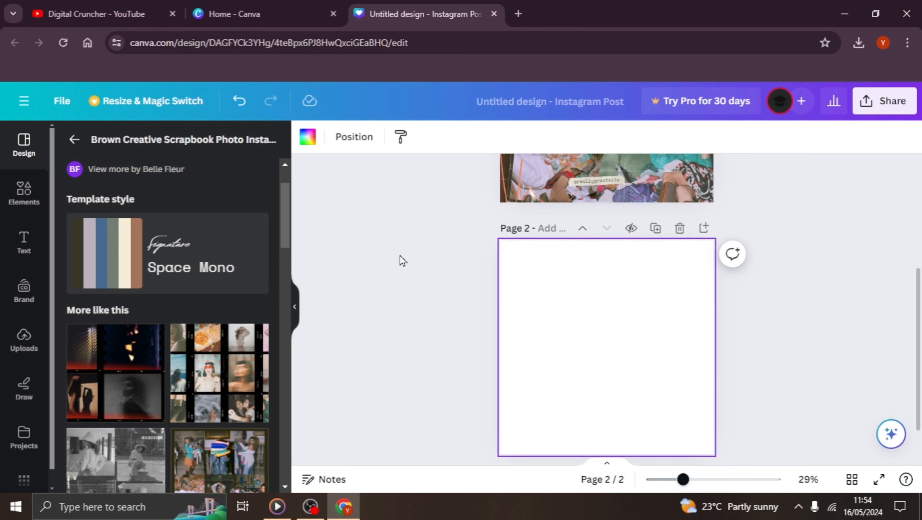
Apply the Blue and White Simple Minimalist Gradient Annual Meeting template to page 2, browse its similar templates and dismiss the style-matching tip.
scroll(189, 333, "down", 5)
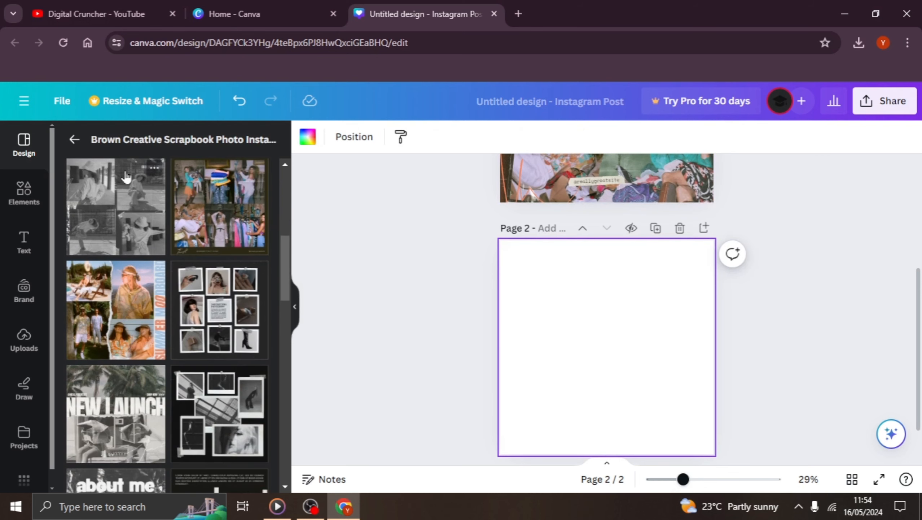
left_click(78, 139)
scroll(146, 247, "down", 1)
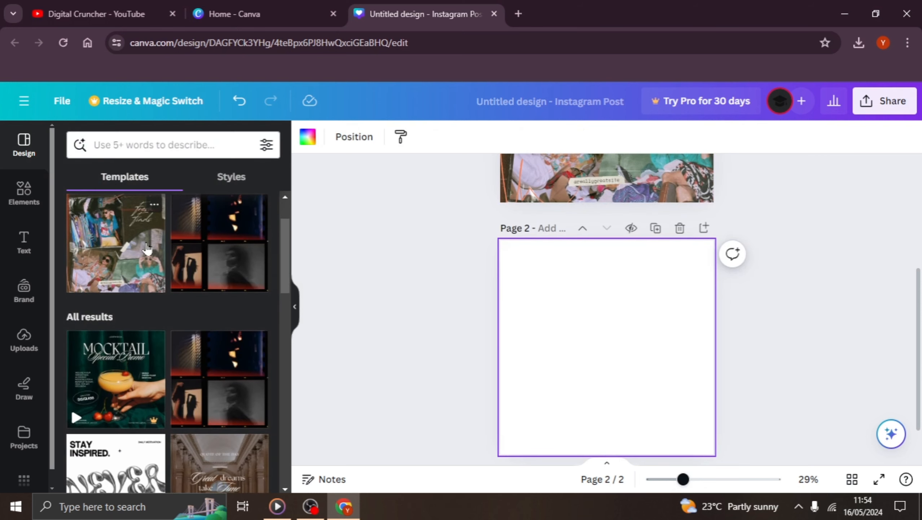
scroll(151, 251, "up", 1)
scroll(93, 272, "down", 10)
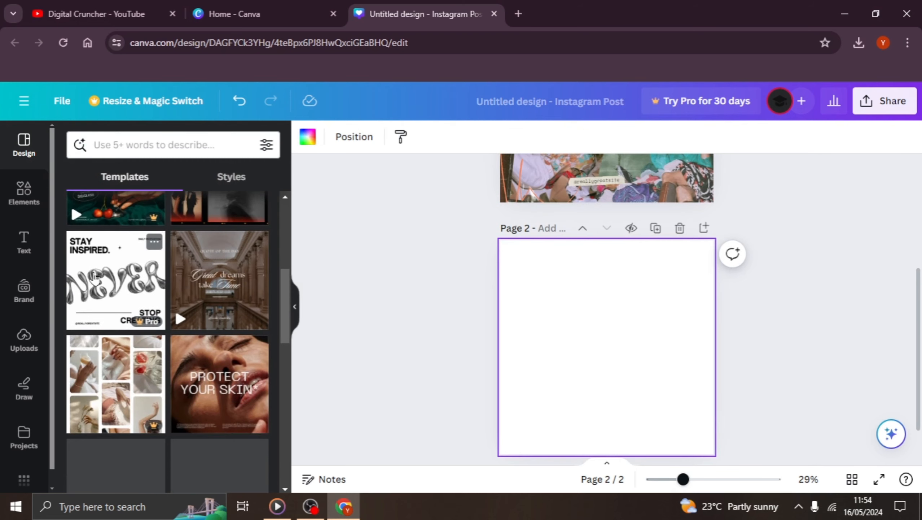
scroll(141, 296, "down", 10)
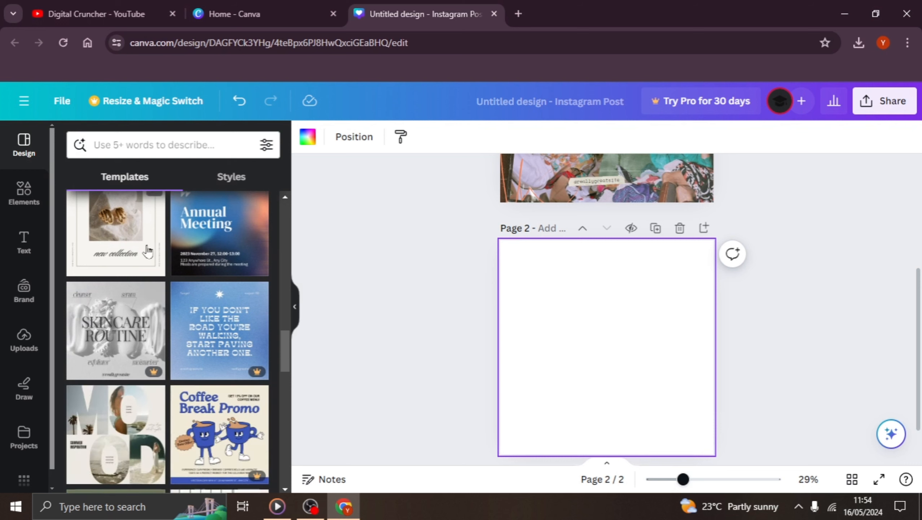
scroll(153, 291, "up", 2)
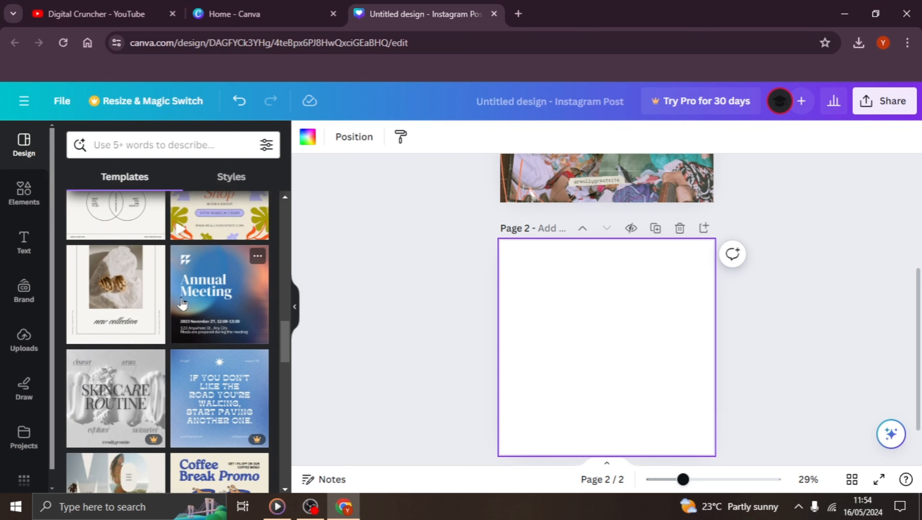
left_click(211, 304)
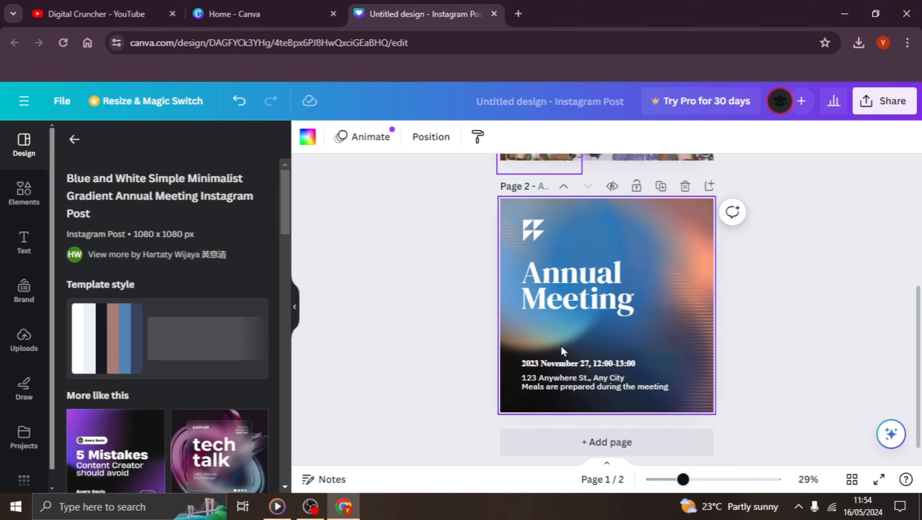
scroll(262, 345, "down", 5)
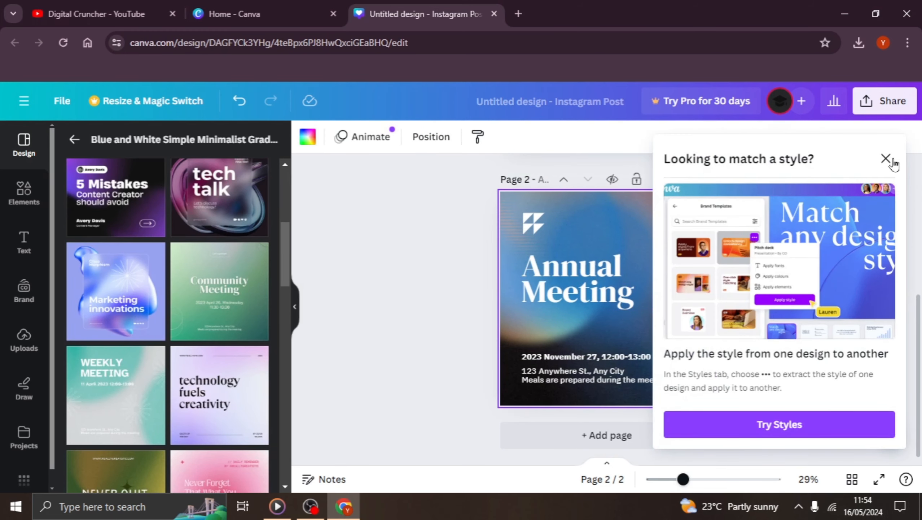
left_click(886, 158)
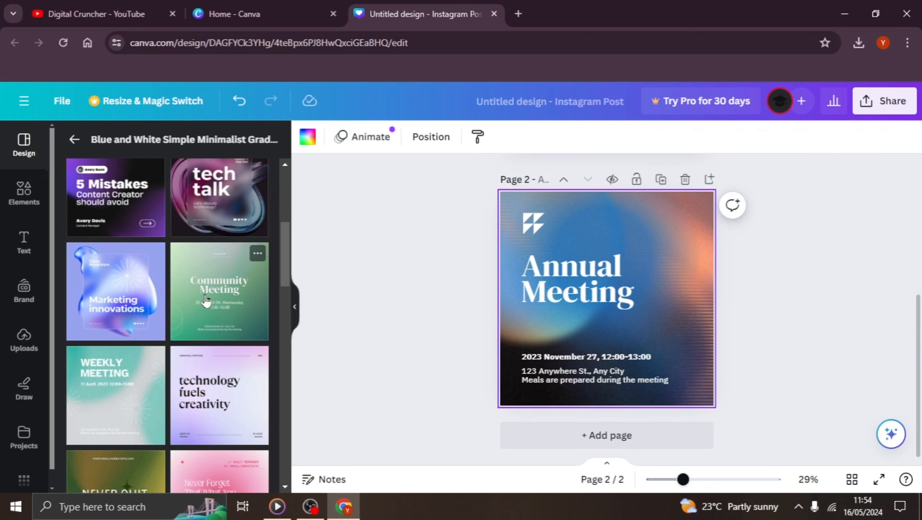
Replace the upper framed photo on page 1 with the uploaded illustration of the man in glasses, keeping the frame.
scroll(618, 331, "up", 2)
scroll(619, 329, "up", 5)
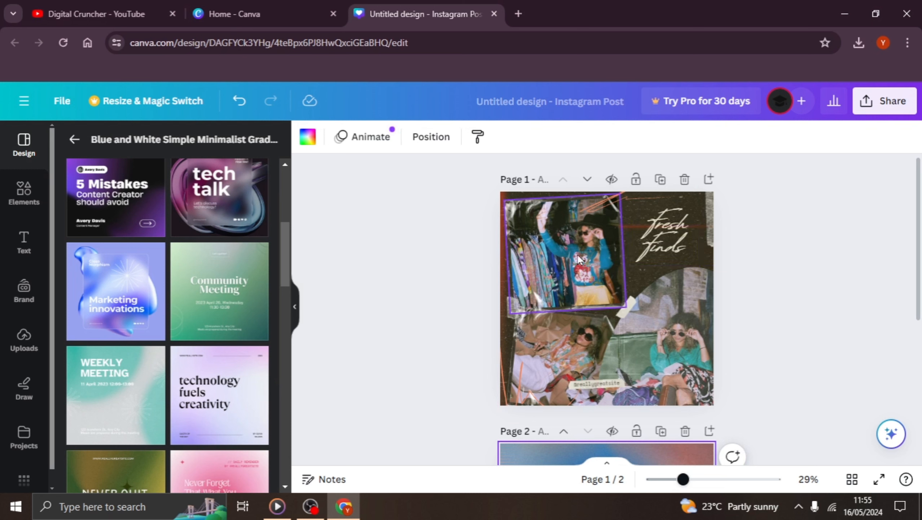
left_click(545, 256)
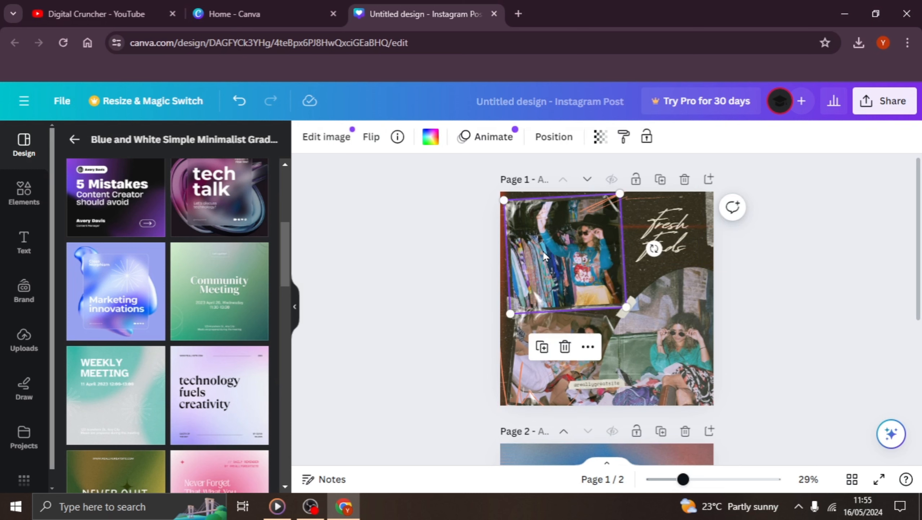
left_click(565, 346)
left_click(586, 291)
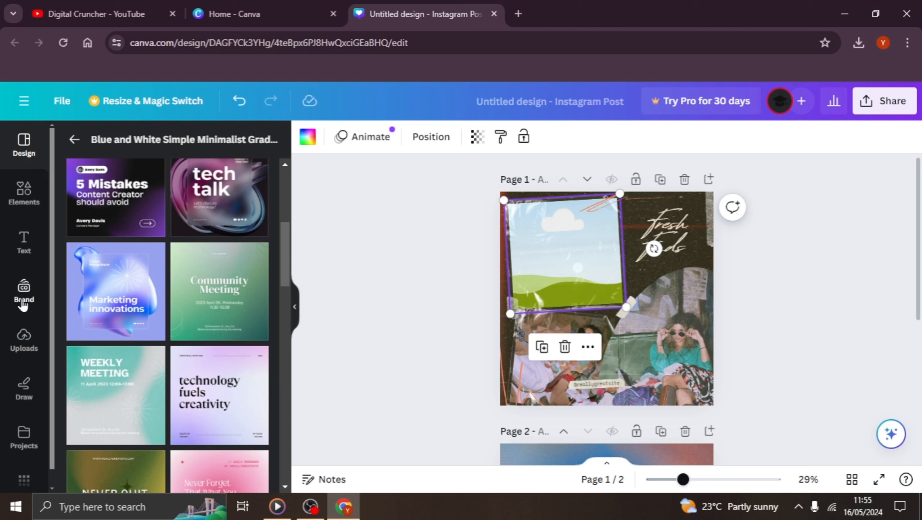
left_click(34, 355)
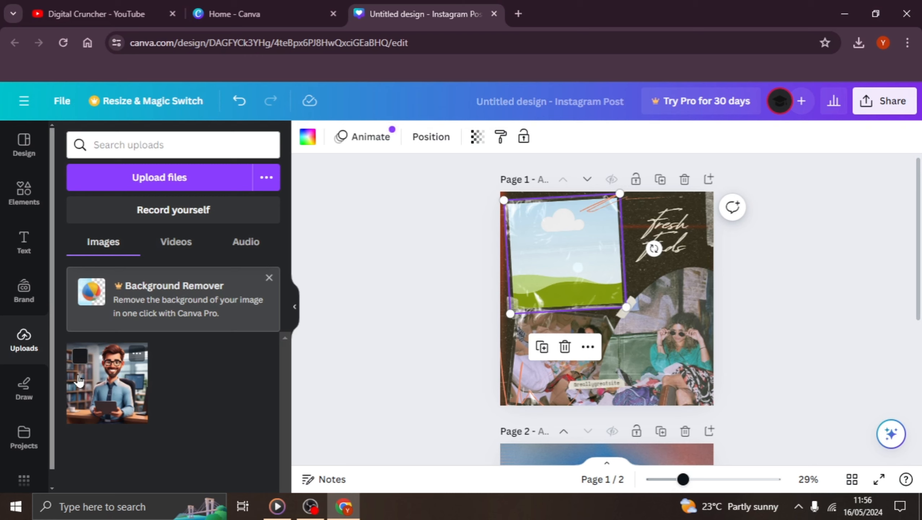
left_click_drag(79, 380, 542, 229)
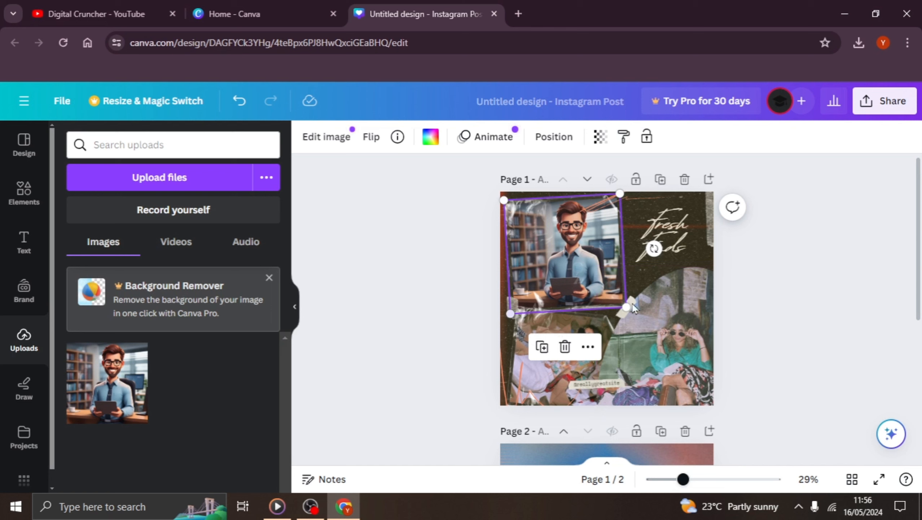
Delete the illustration from the upper frame on page 1 and undo the deletion.
left_click(565, 346)
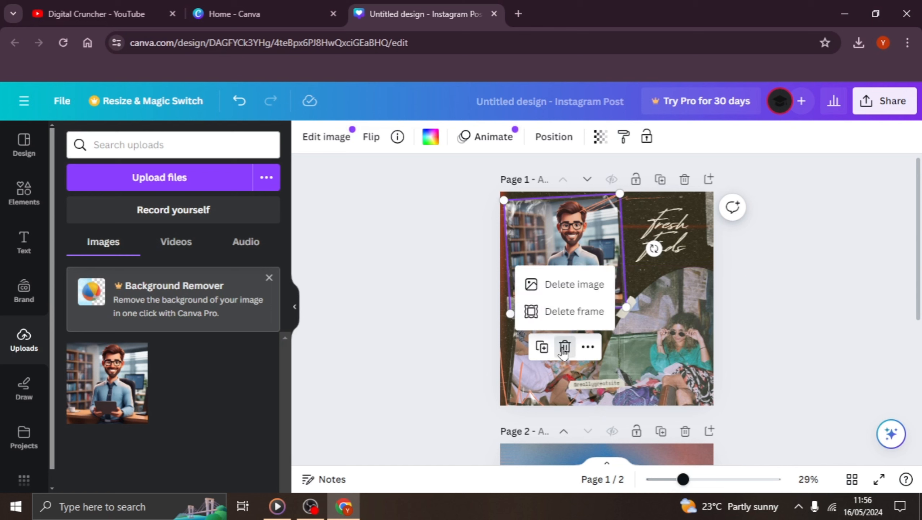
left_click(585, 288)
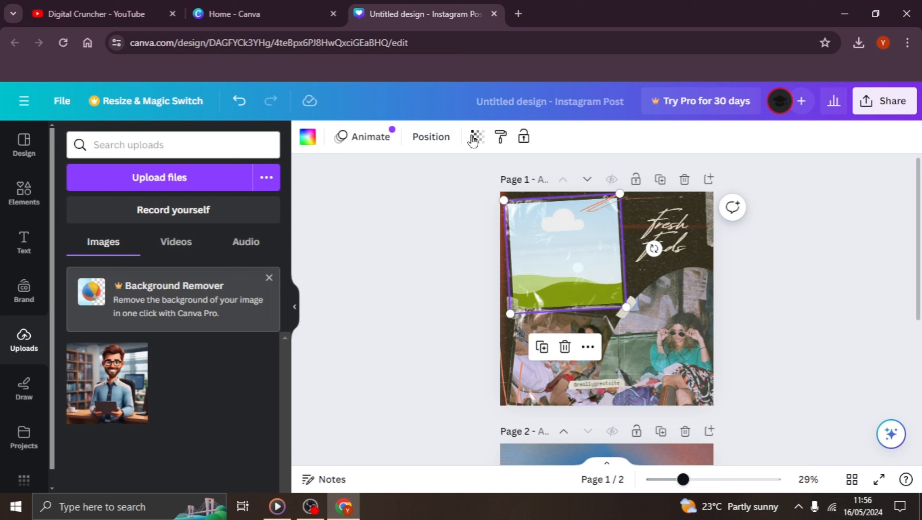
left_click(239, 103)
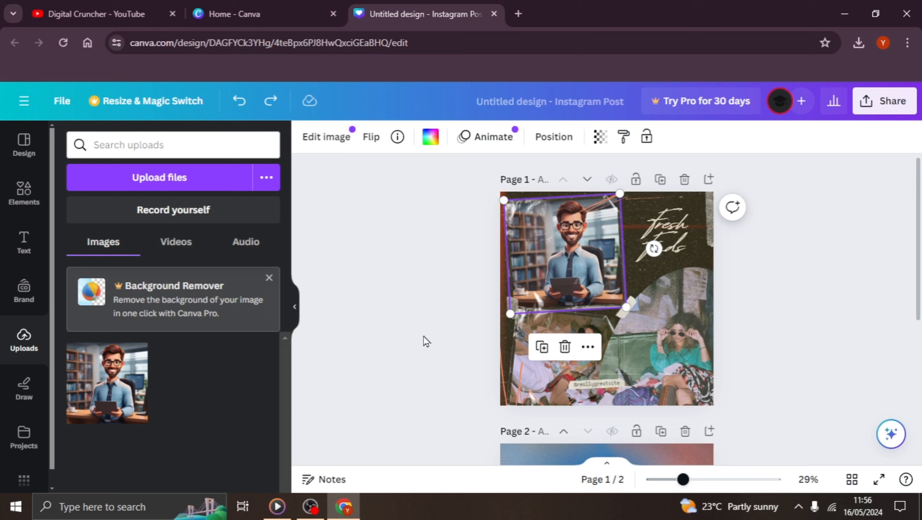
Delete the images from the large round frame and the lower tilted frame on page 1, keeping both frames.
left_click(642, 362)
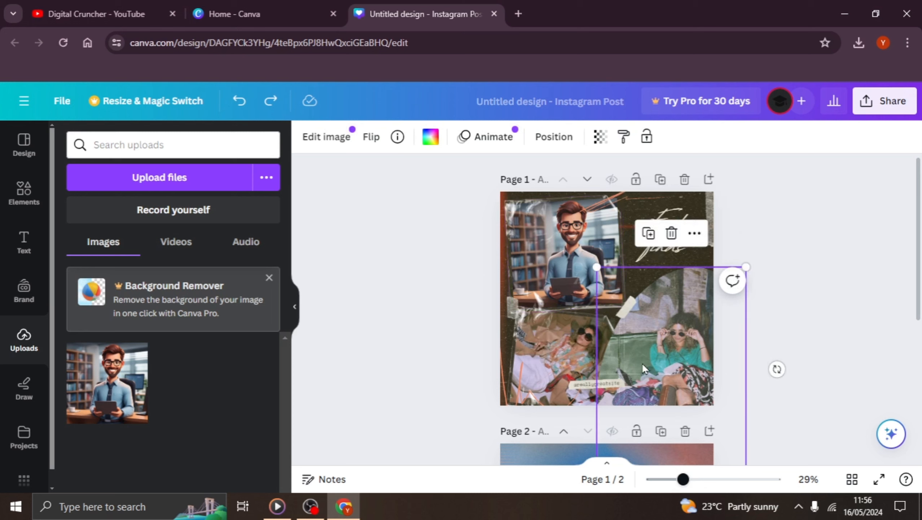
left_click(672, 243)
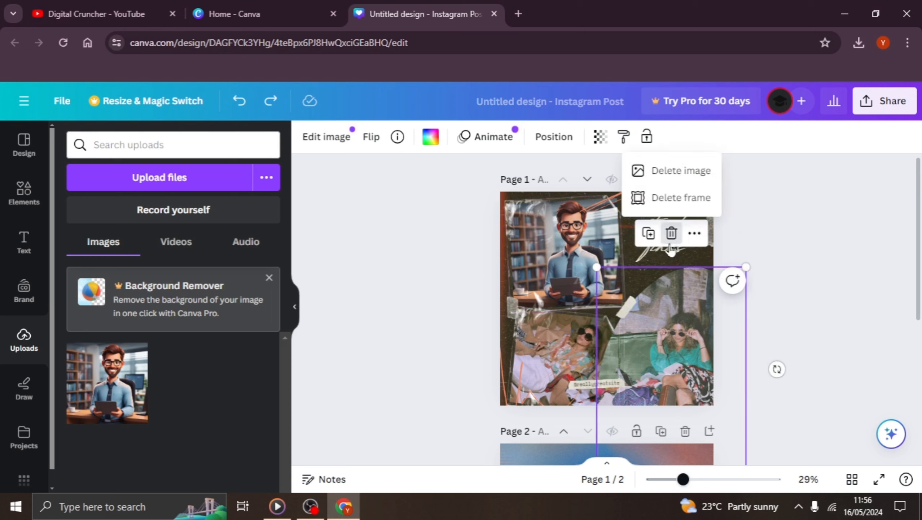
left_click(680, 170)
left_click(543, 364)
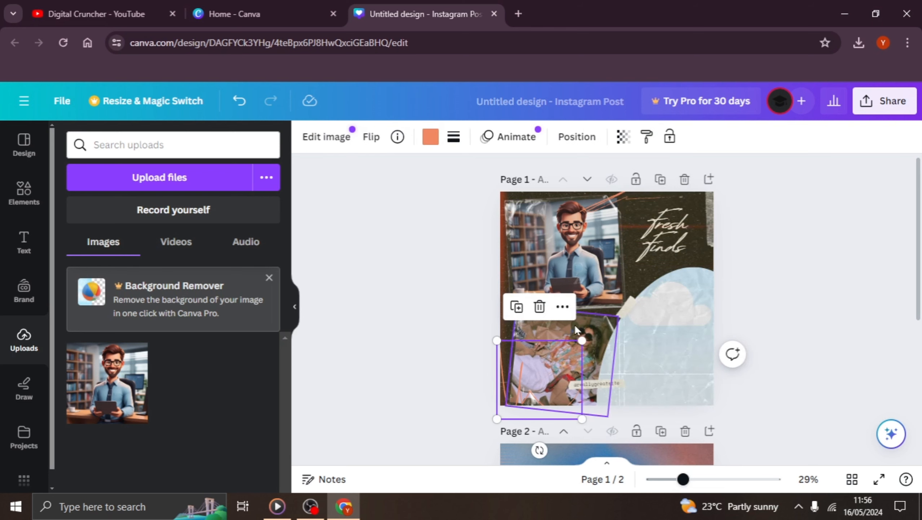
left_click(562, 273)
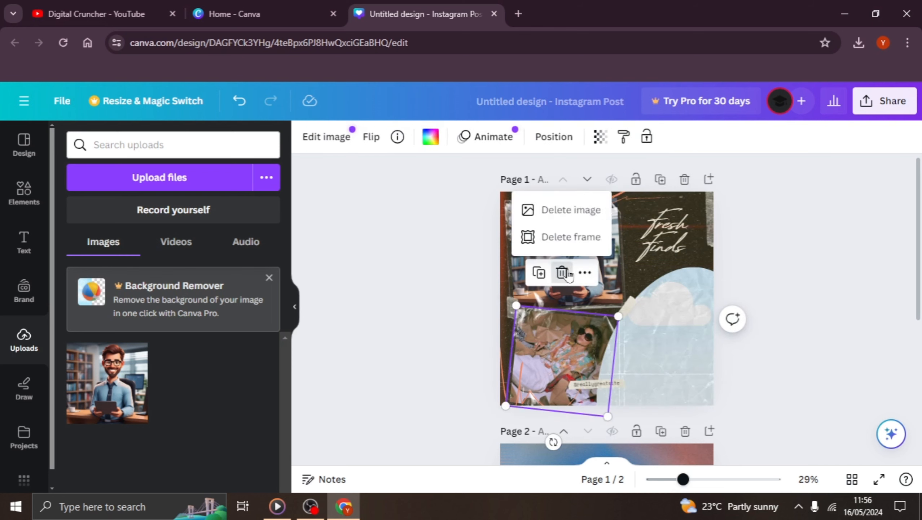
left_click(571, 210)
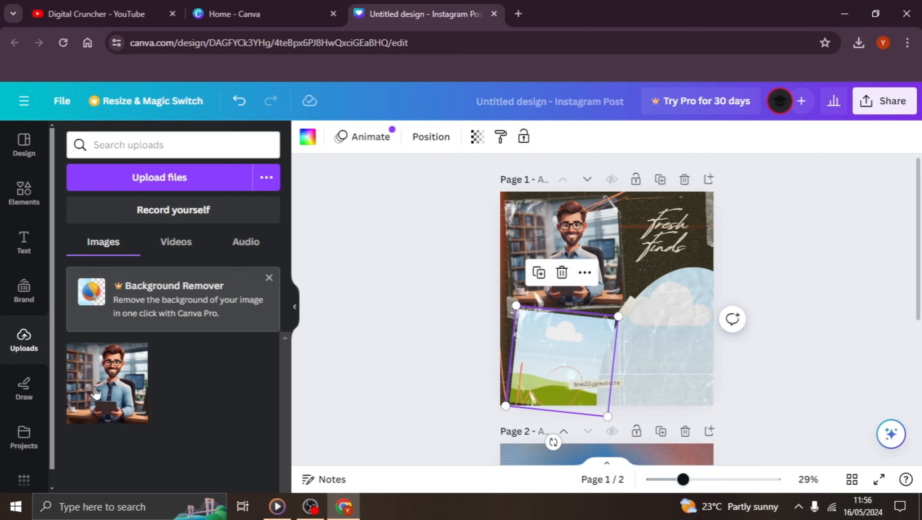
Place the uploaded illustration in the large round frame and delete the empty tilted frame beside it.
left_click_drag(96, 392, 623, 350)
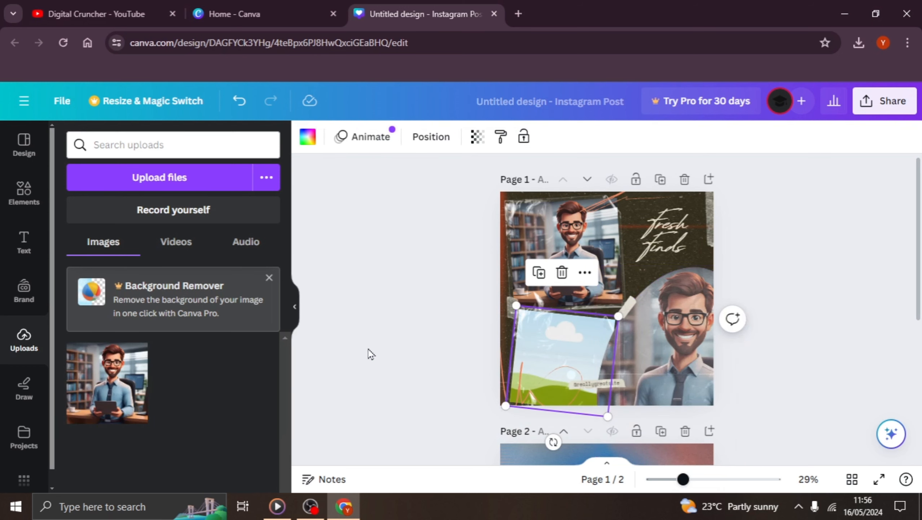
left_click(363, 330)
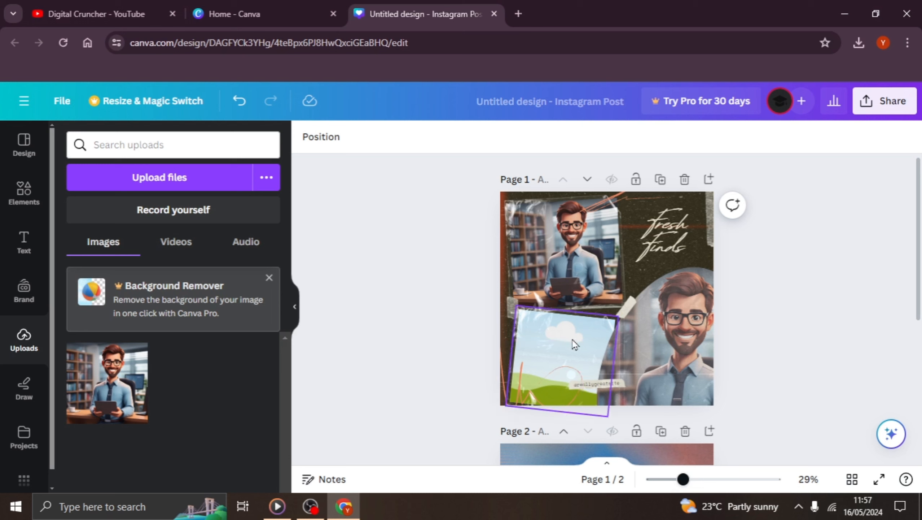
left_click(559, 341)
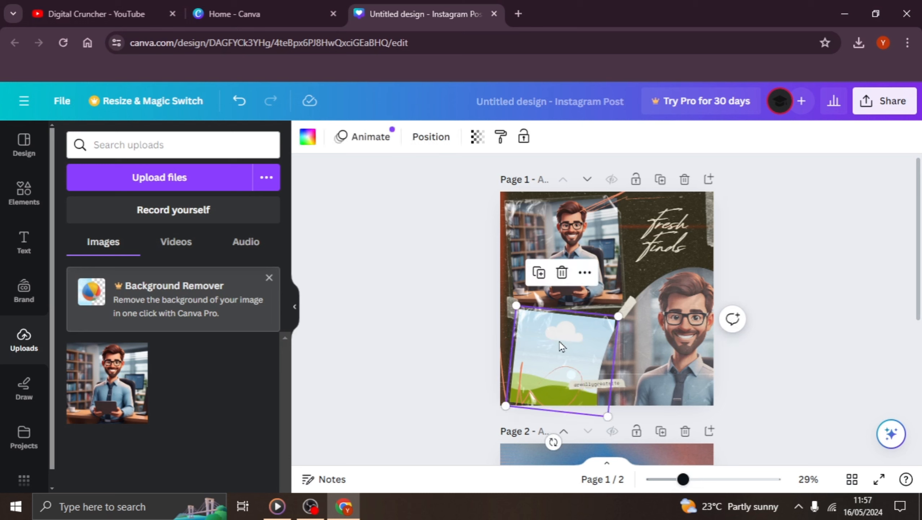
left_click(562, 272)
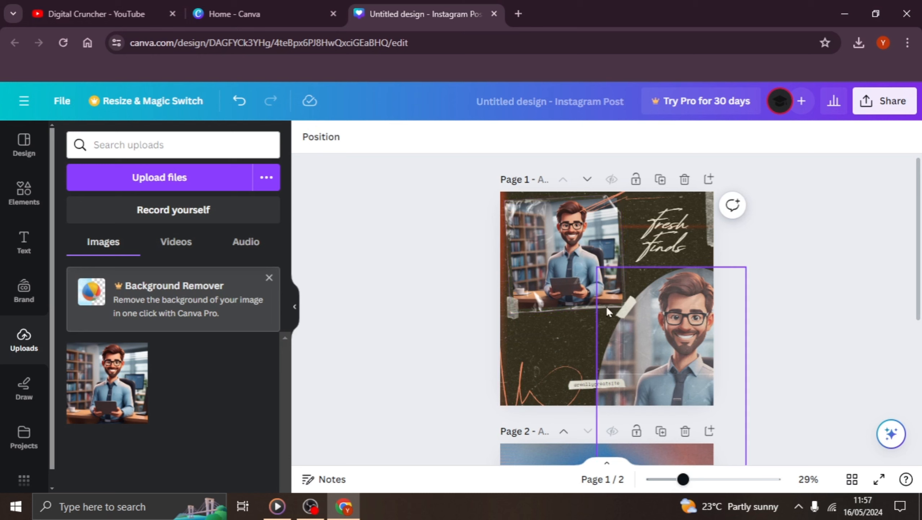
Enlarge the round-framed illustration on page 1 slightly from its upper-left corner and deselect it.
left_click(655, 328)
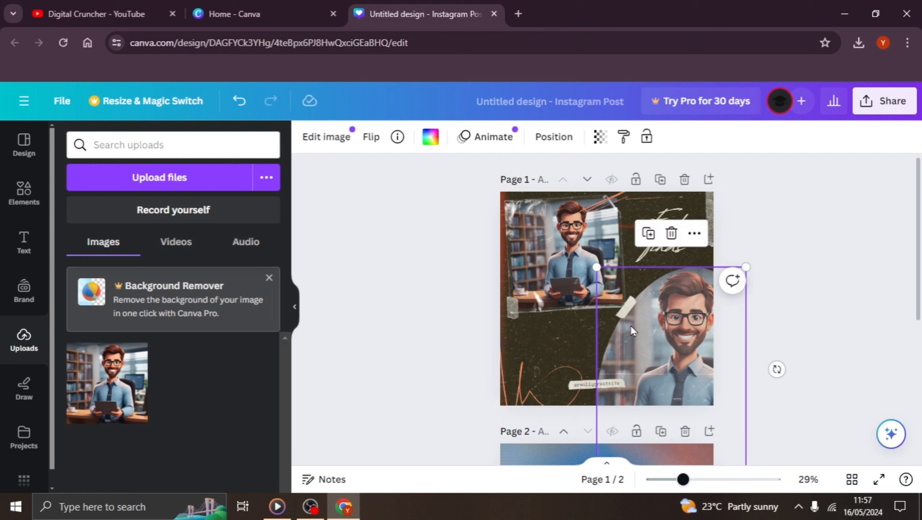
left_click_drag(597, 267, 584, 258)
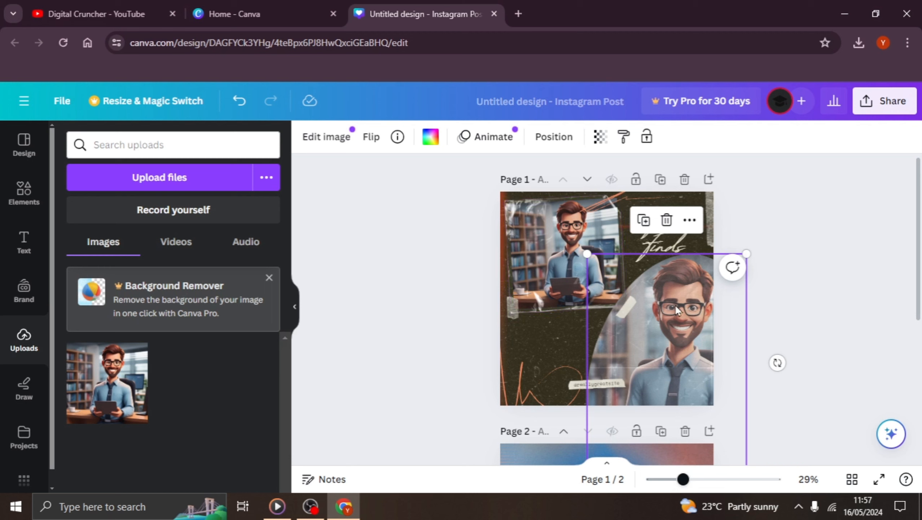
left_click(811, 332)
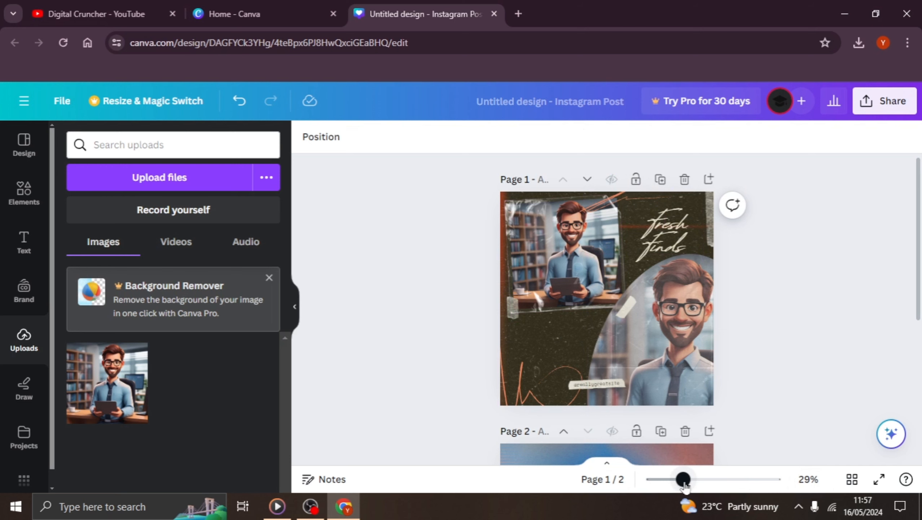
Examine page 1 at 38% zoom and in the full-screen presentation view, returning to the editor.
mouse_move(684, 484)
left_mouse_down()
mouse_move(704, 490)
mouse_move(694, 492)
left_mouse_up()
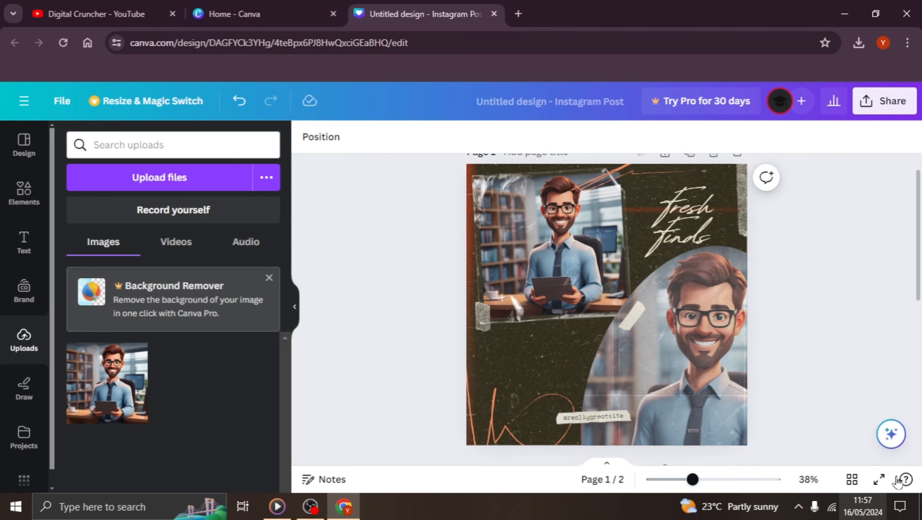
left_click(879, 479)
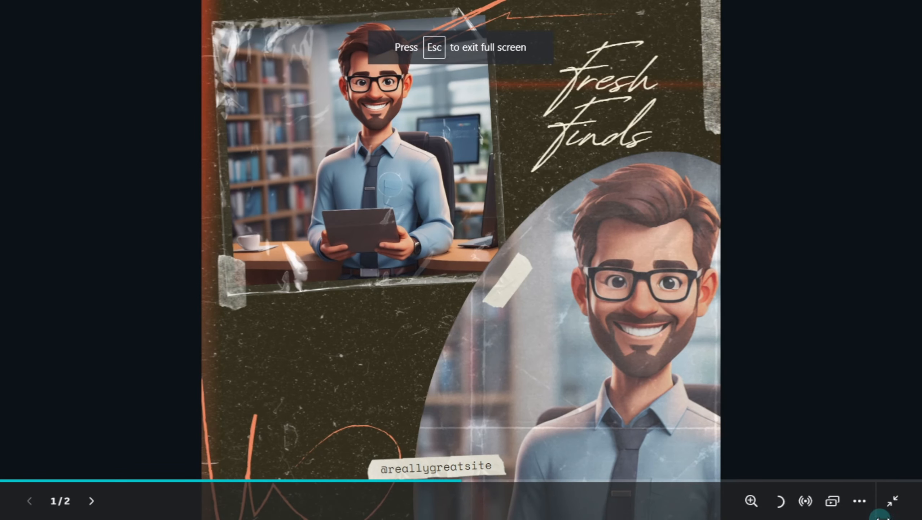
left_click(895, 510)
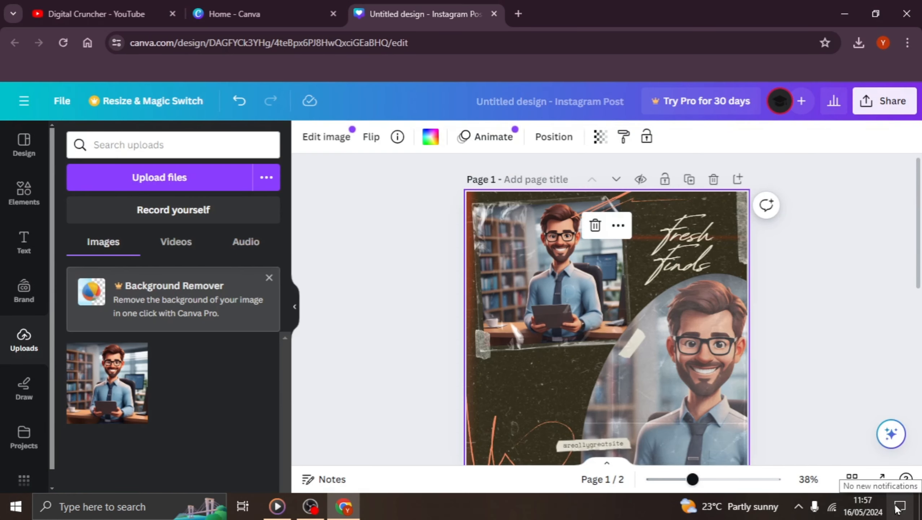
left_click(885, 481)
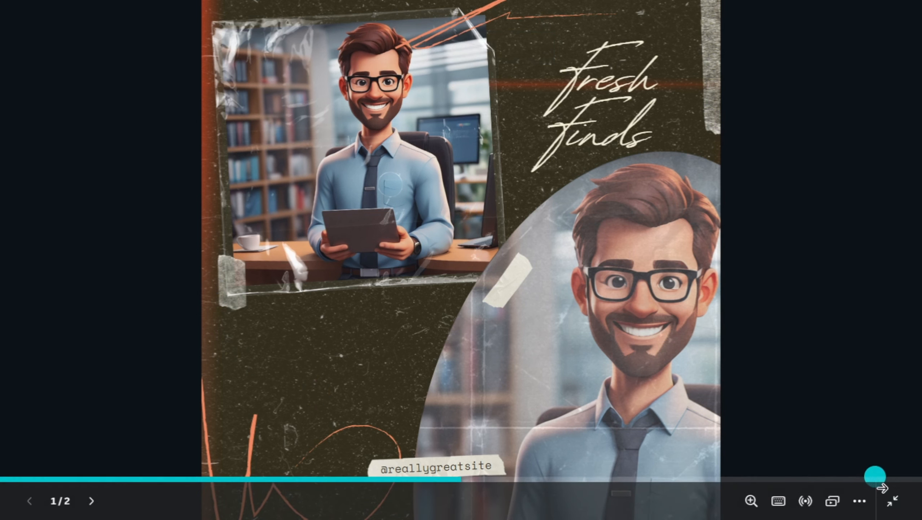
left_click(893, 501)
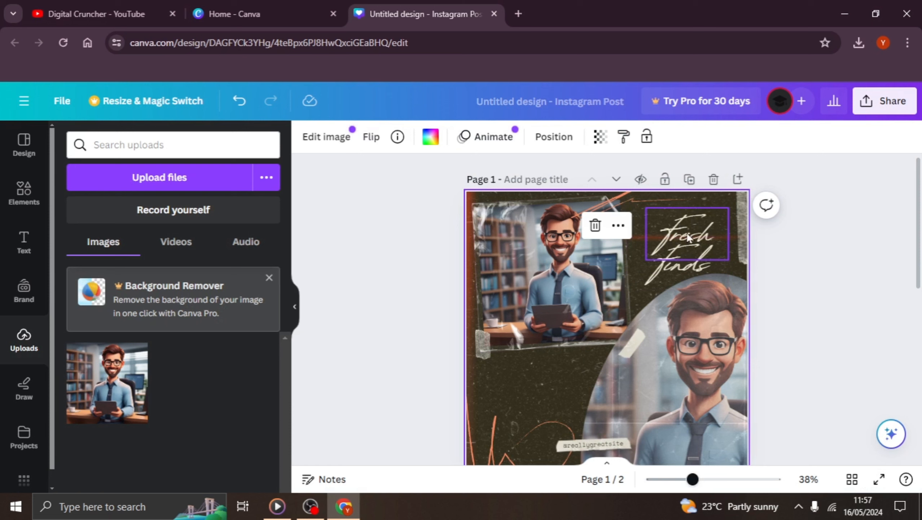
Change the font of the "Finds" text on page 1 to Comic Sans, trying Horizon first.
left_click(688, 255)
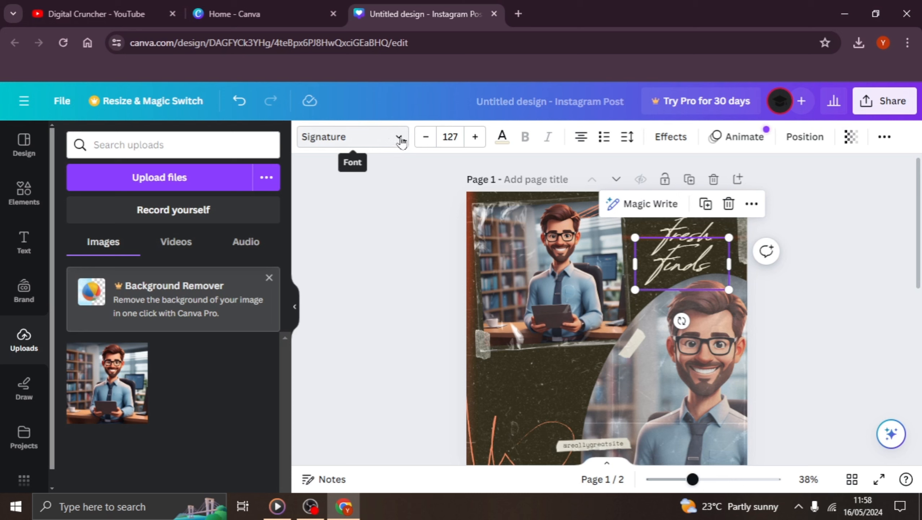
left_click(402, 138)
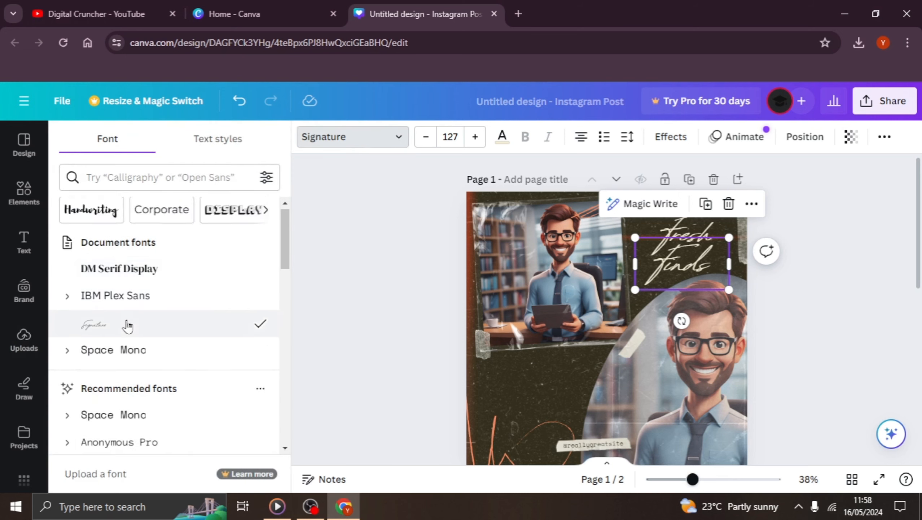
scroll(126, 324, "down", 5)
scroll(169, 321, "down", 10)
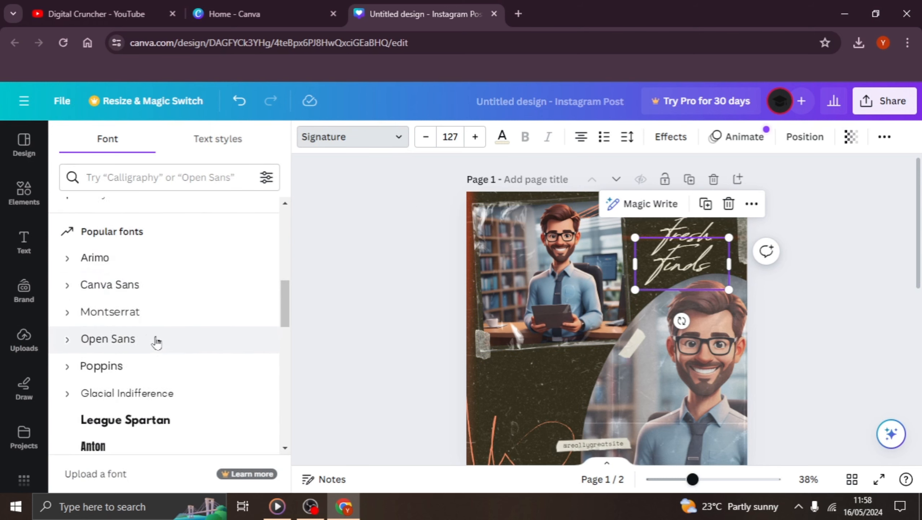
scroll(164, 241, "down", 10)
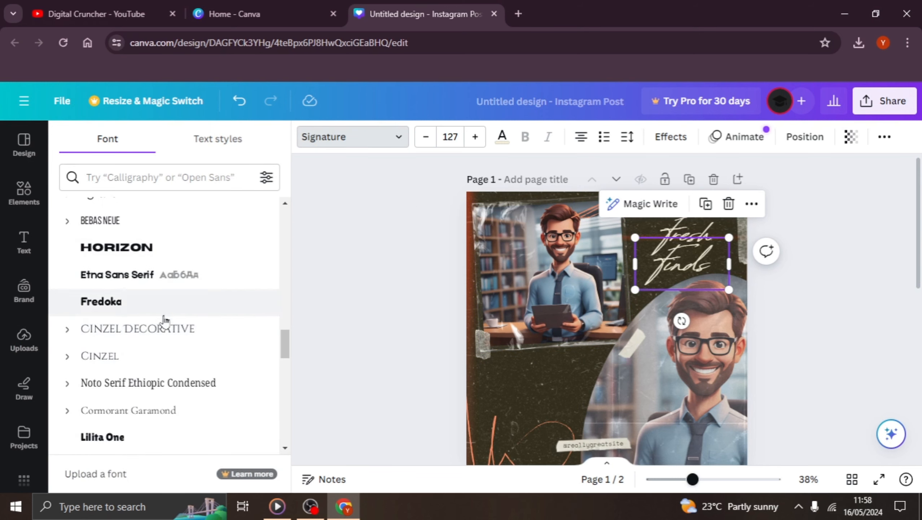
scroll(163, 317, "up", 4)
left_click(147, 391)
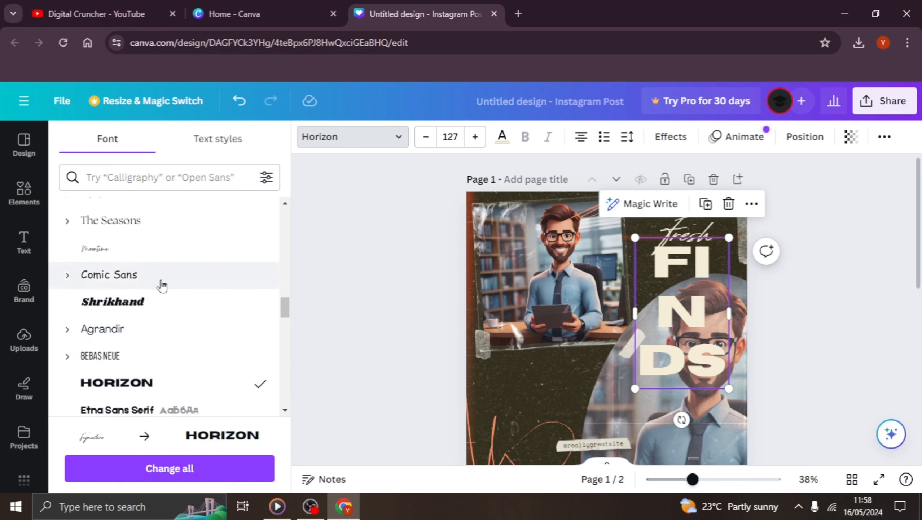
left_click(162, 285)
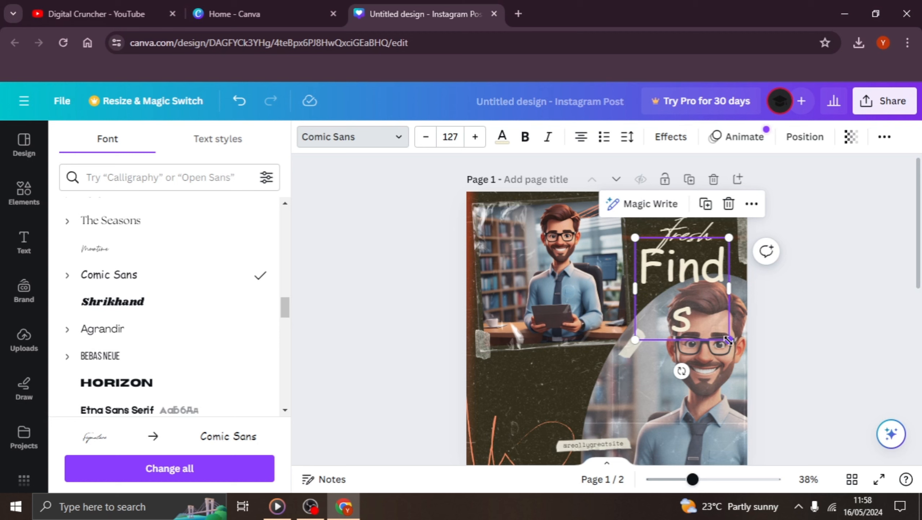
Scale the "Finds" text down to font size 61.6 and widen its box so the word fits on one line.
left_click_drag(727, 339, 680, 287)
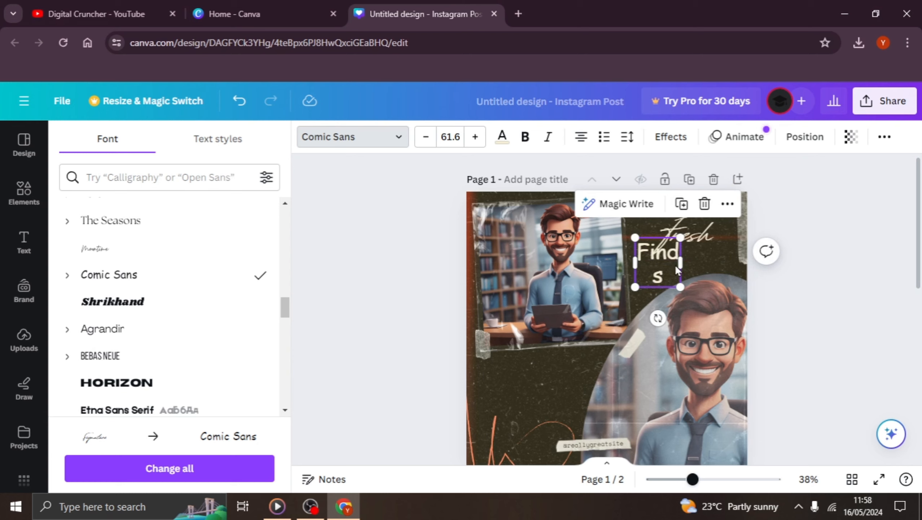
left_click_drag(682, 264, 730, 264)
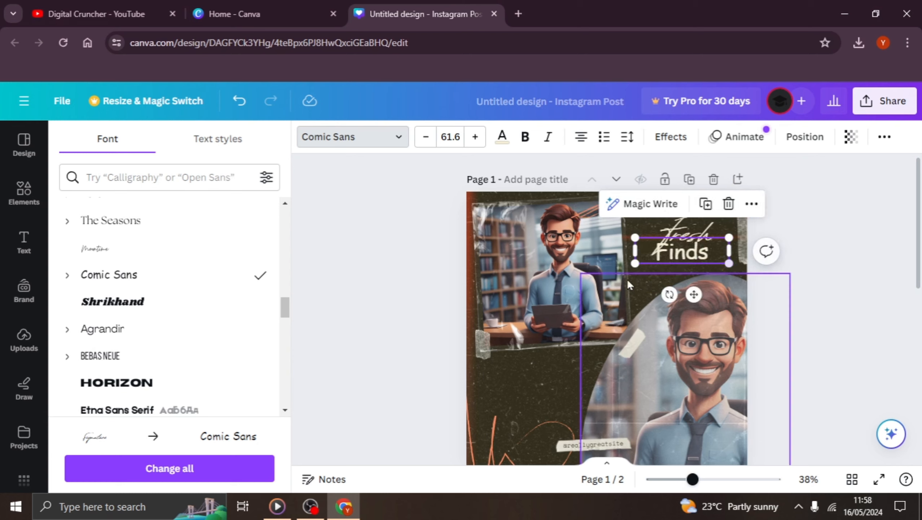
key("Escape")
left_click(795, 297)
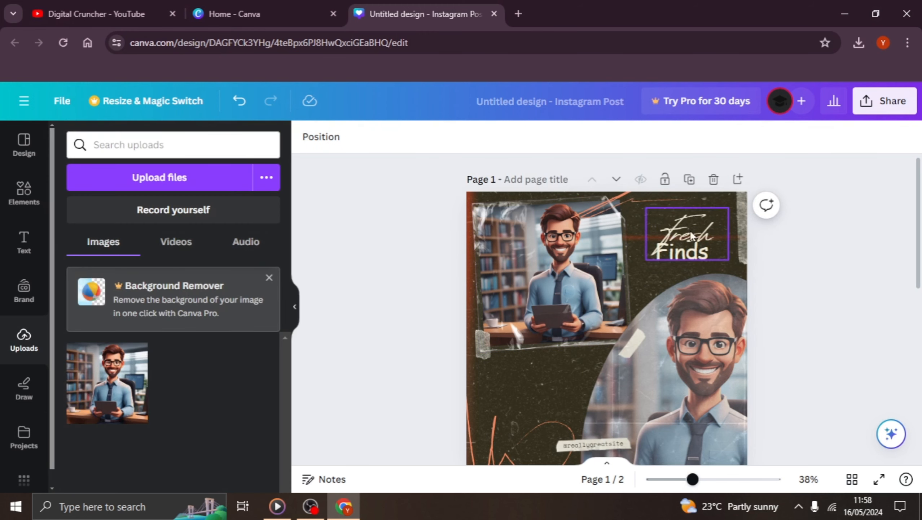
Try larger font sizes on the "Finds" text and settle on 63.6.
left_click(688, 258)
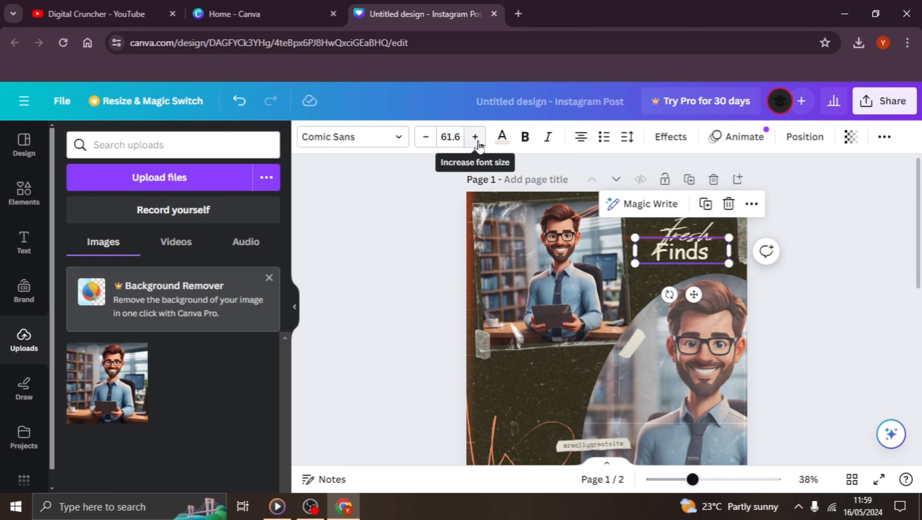
left_click(477, 140)
left_click(476, 140)
left_click(477, 140)
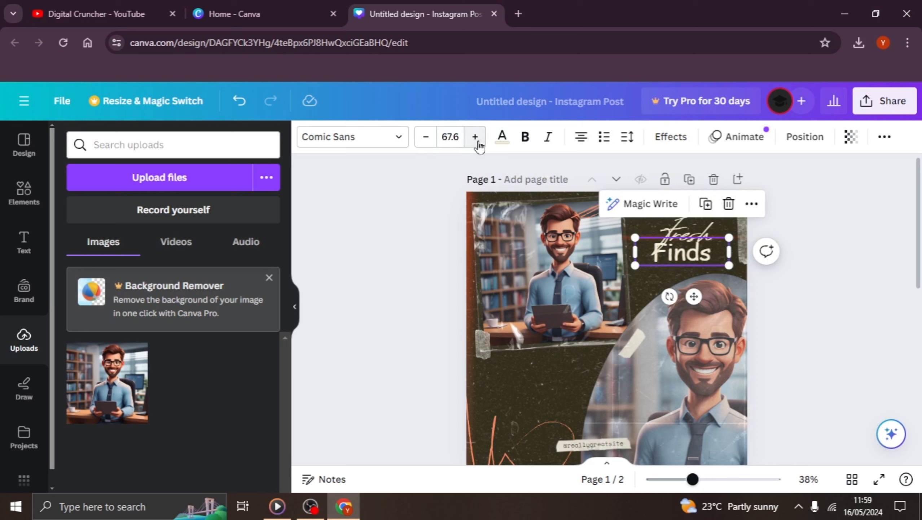
left_click(476, 140)
left_click(476, 138)
left_click(427, 138)
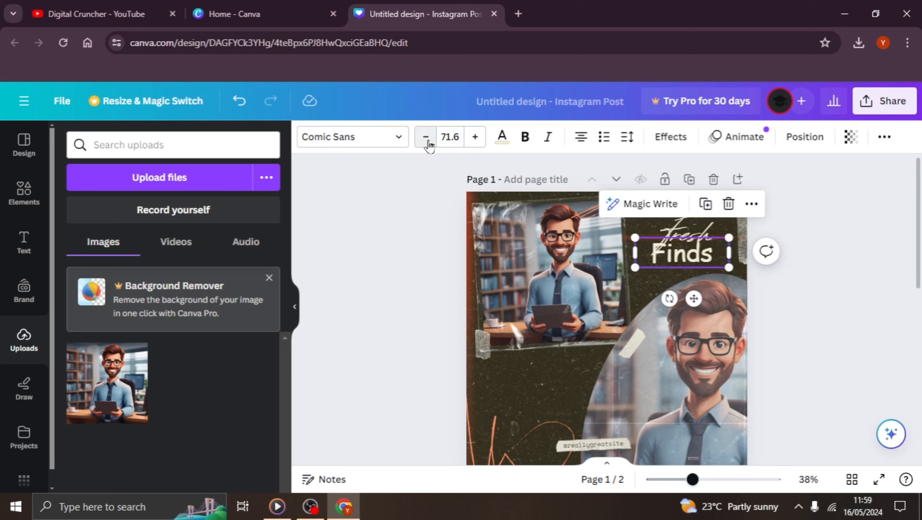
left_click(427, 139)
left_click(427, 140)
left_click(428, 140)
left_click(428, 140)
left_click(428, 140)
left_click(428, 140)
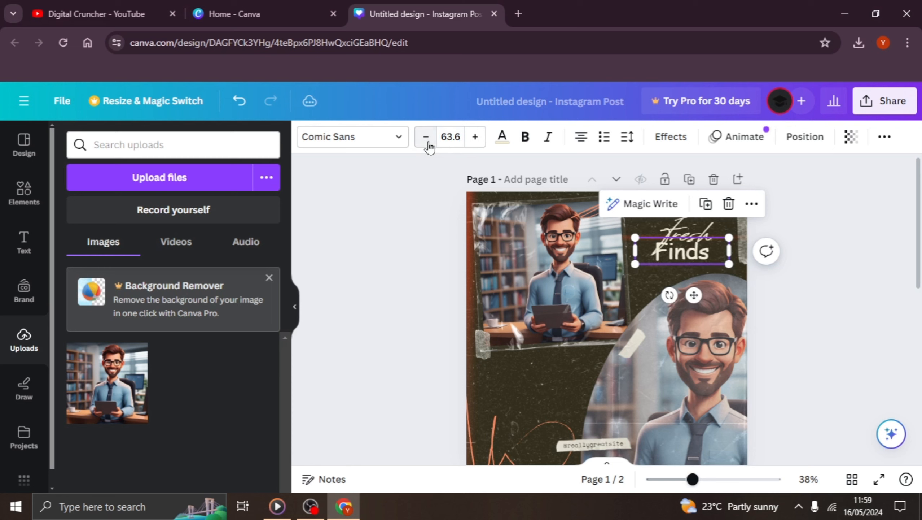
left_click(412, 280)
Move the "Finds" text slightly lower beneath "Fresh" and try bold formatting on it.
left_click(684, 251)
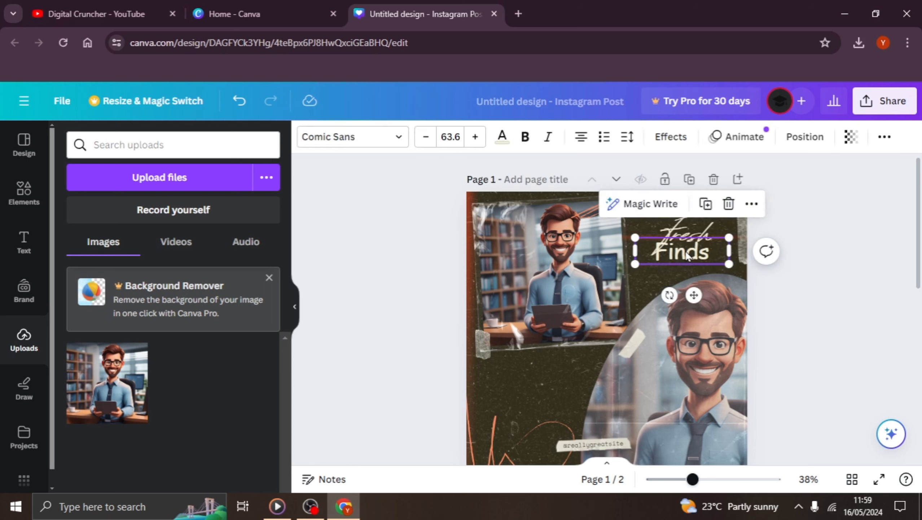
left_click_drag(684, 251, 686, 256)
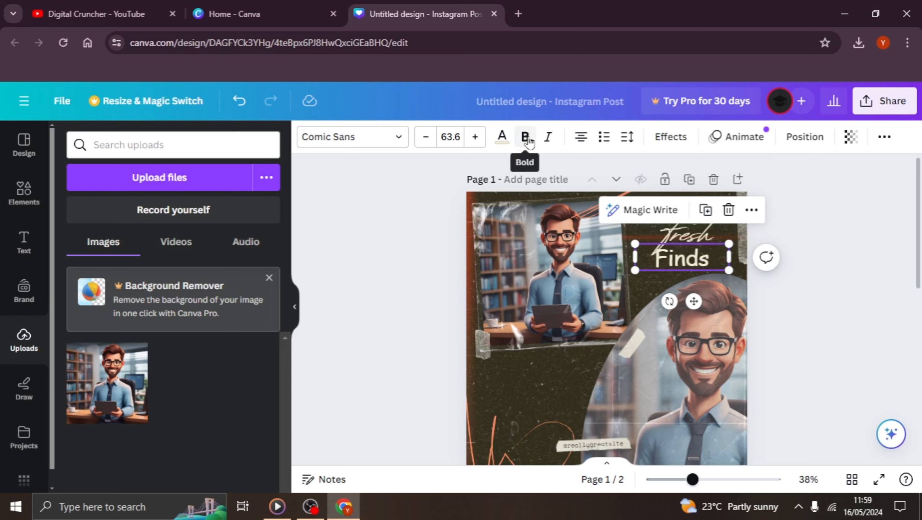
left_click(528, 142)
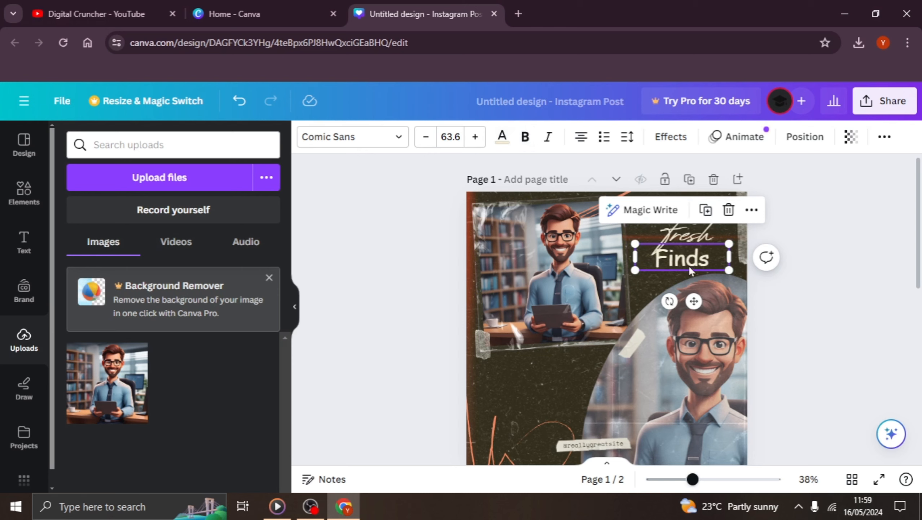
Colour the "Finds" text bright red (#ff3131) and deselect it.
left_click(503, 138)
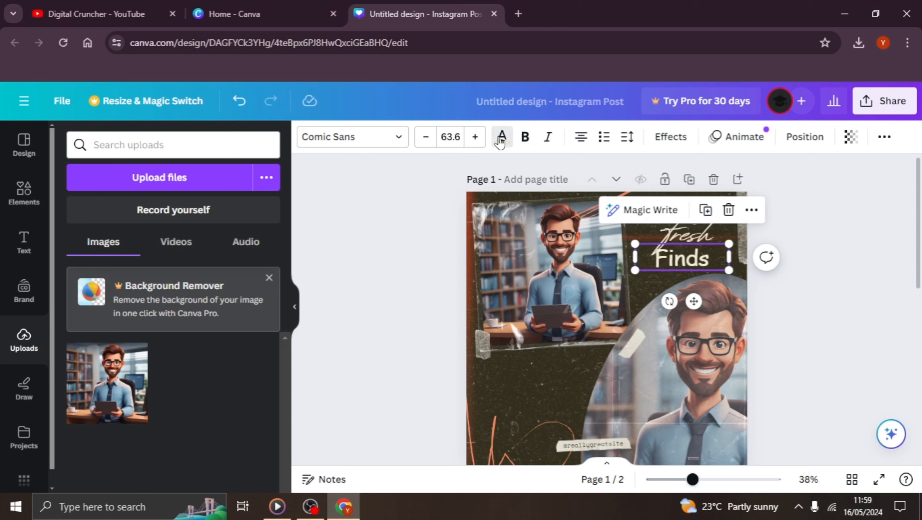
scroll(130, 278, "down", 3)
scroll(131, 278, "down", 3)
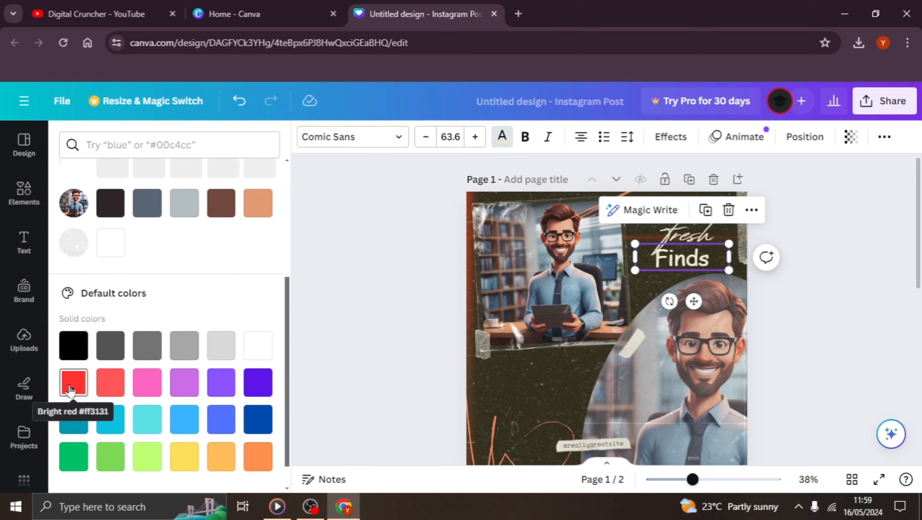
left_click(71, 389)
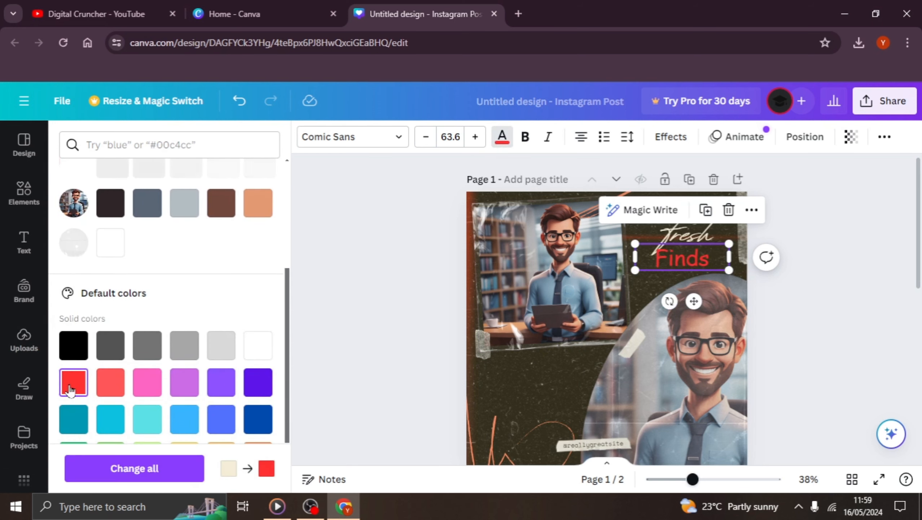
left_click(352, 342)
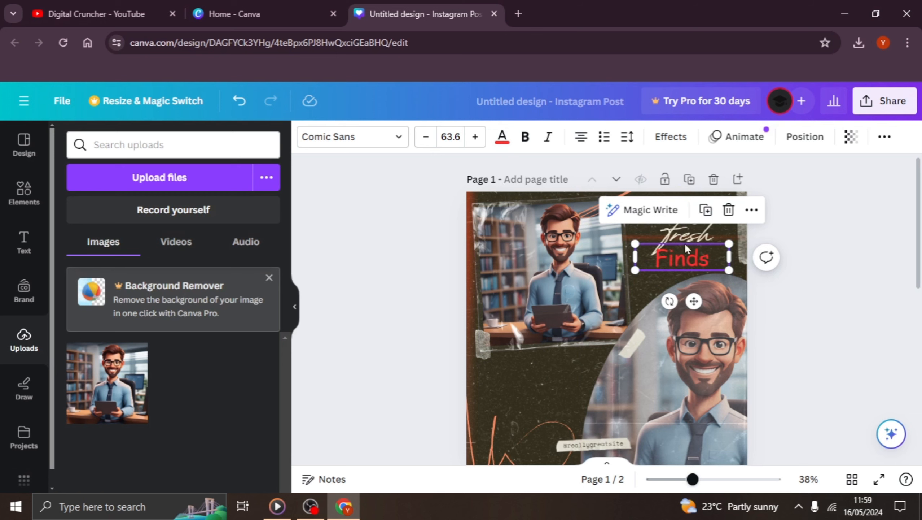
left_click(400, 281)
Set the line spacing of the "Annual Meeting" heading on page 2 to 1.4.
scroll(509, 288, "down", 8)
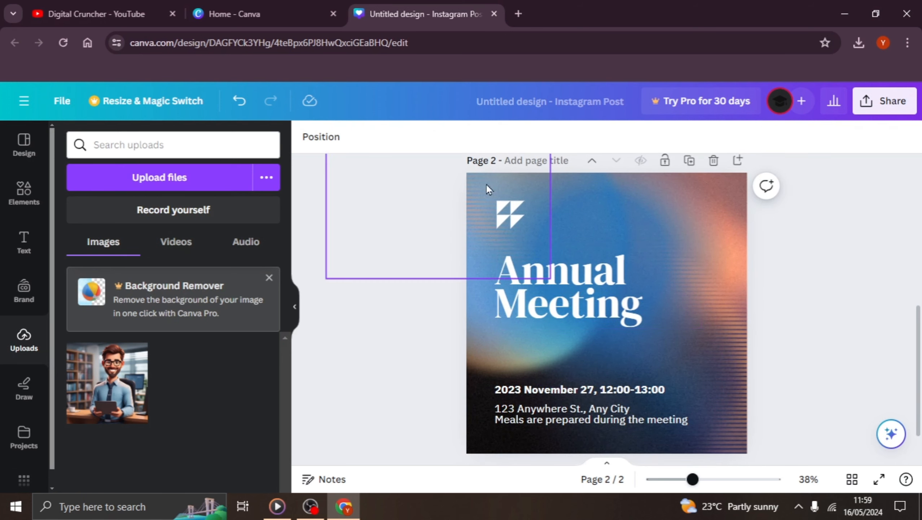
left_click(575, 270)
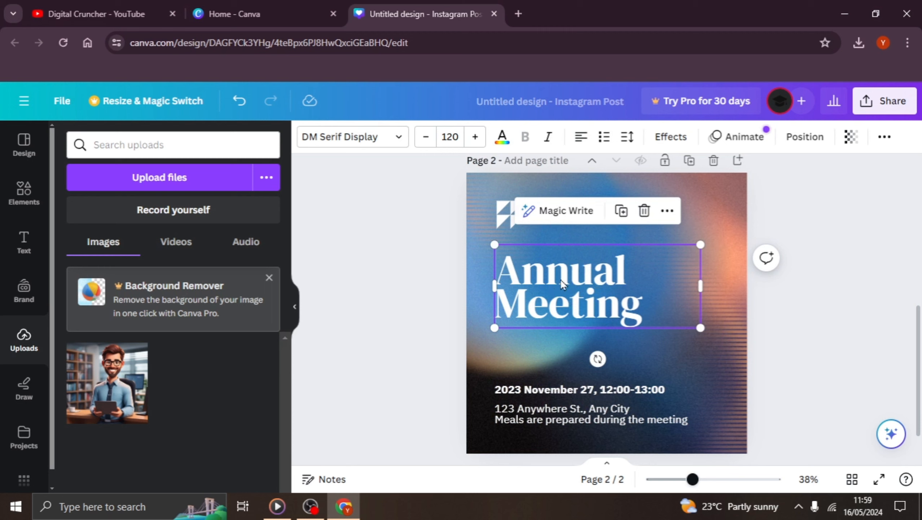
left_click(627, 138)
left_click_drag(647, 245, 684, 249)
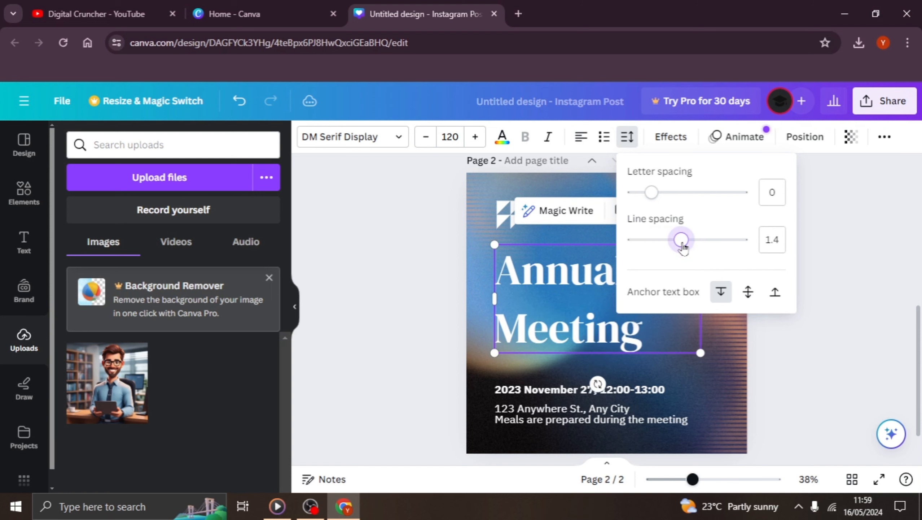
left_click(419, 192)
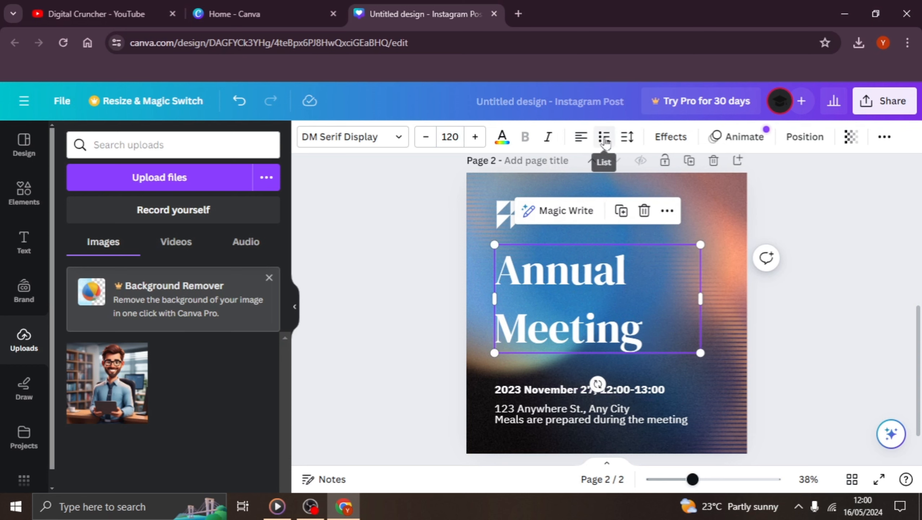
Try list formatting on the "Annual Meeting" heading and return it to plain text.
left_click(604, 138)
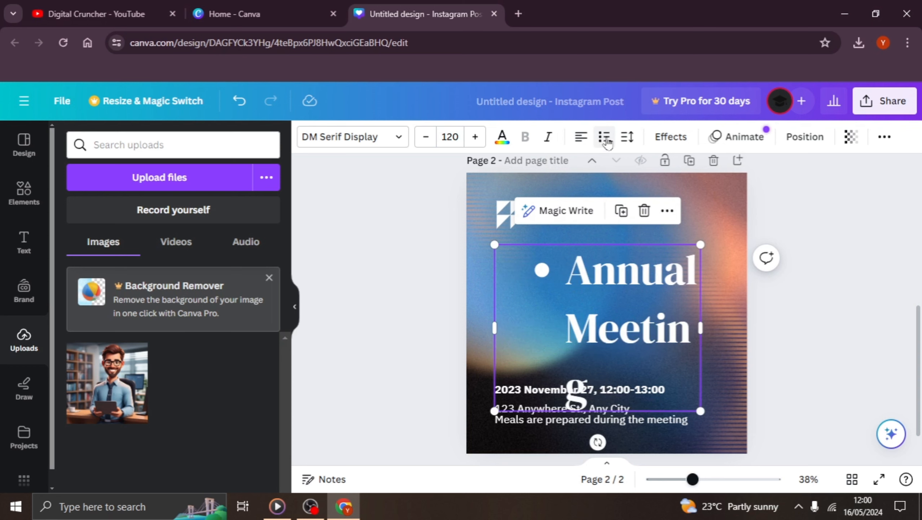
left_click(605, 138)
left_click(605, 138)
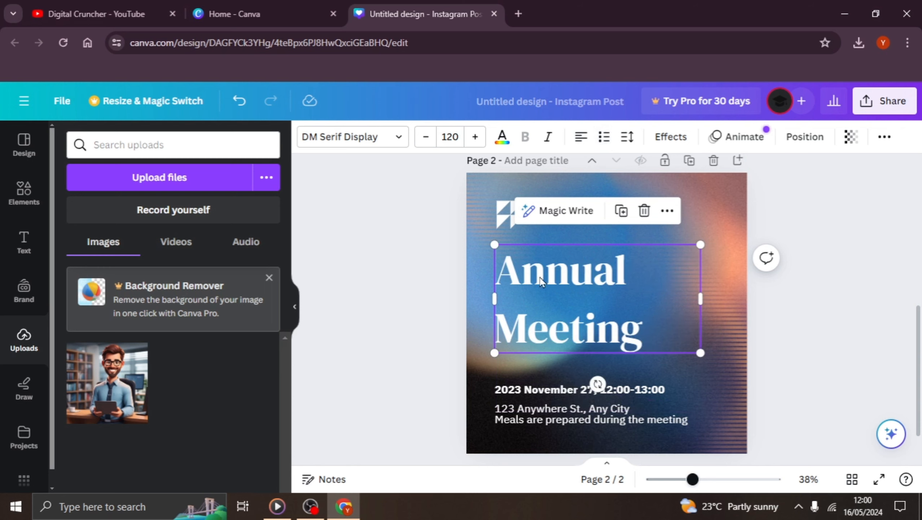
Try the Lift and Shadow text effects on the "Annual Meeting" heading, adjusting the shadow's offset and direction.
left_click(671, 137)
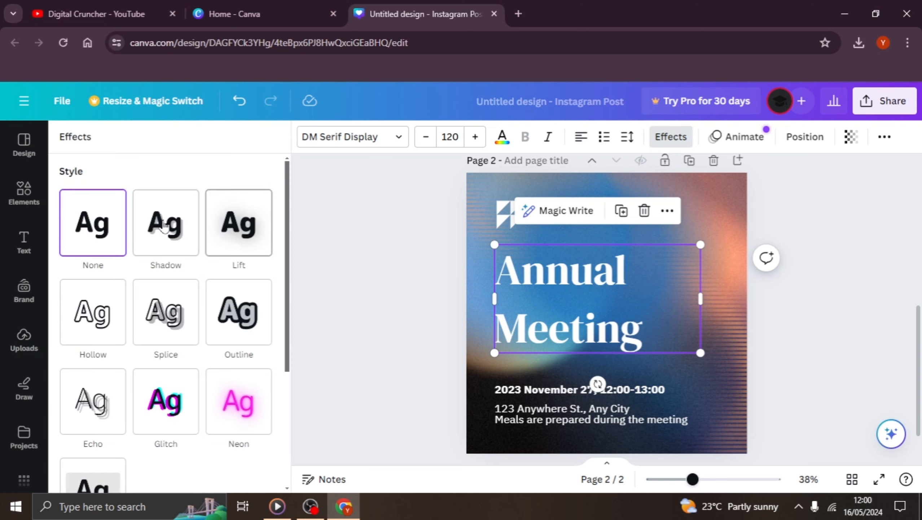
scroll(145, 273, "down", 5)
scroll(146, 322, "up", 5)
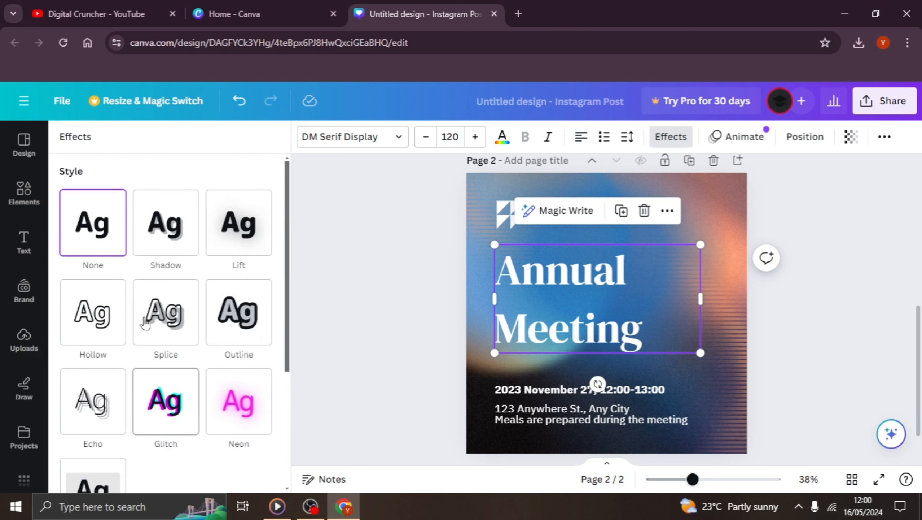
left_click(233, 243)
left_click(174, 246)
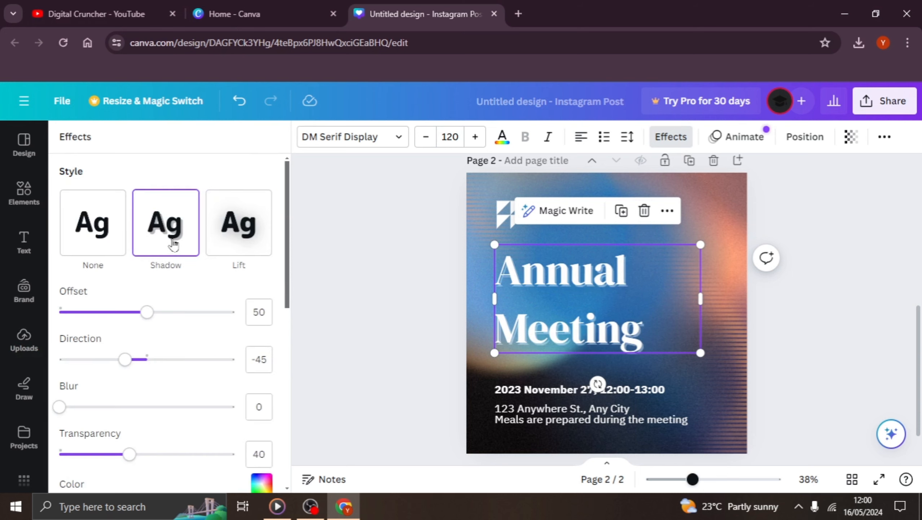
mouse_move(152, 317)
left_mouse_down()
mouse_move(59, 315)
mouse_move(171, 315)
mouse_move(110, 316)
mouse_move(157, 313)
left_mouse_up()
left_click_drag(133, 365, 165, 359)
scroll(164, 360, "down", 10)
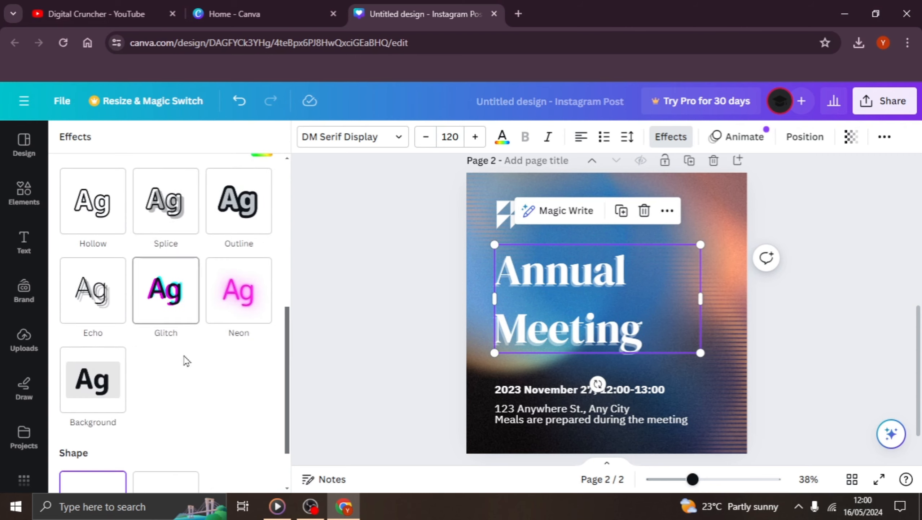
Try the Neon, Hollow and other text effects on the "Annual Meeting" heading and settle on Outline with thickness 50.
left_click(167, 316)
left_click(233, 313)
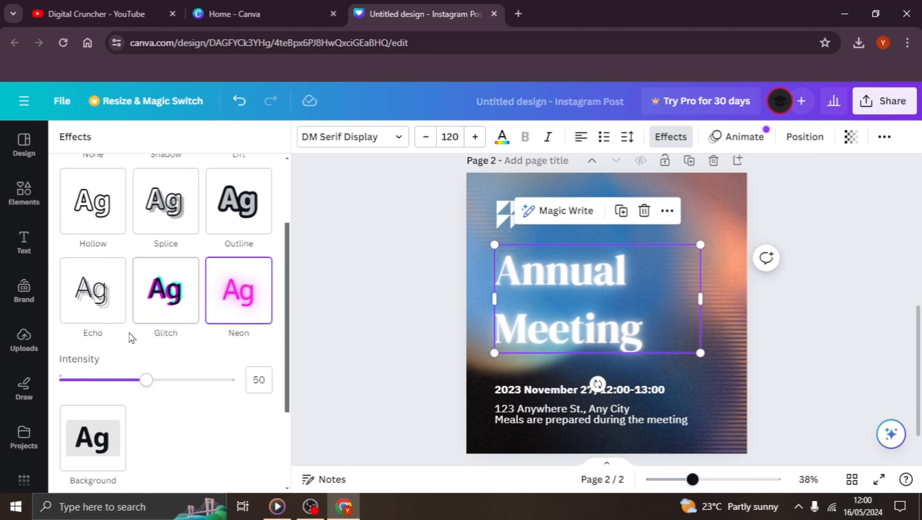
left_click(120, 313)
left_click(166, 223)
left_click(117, 219)
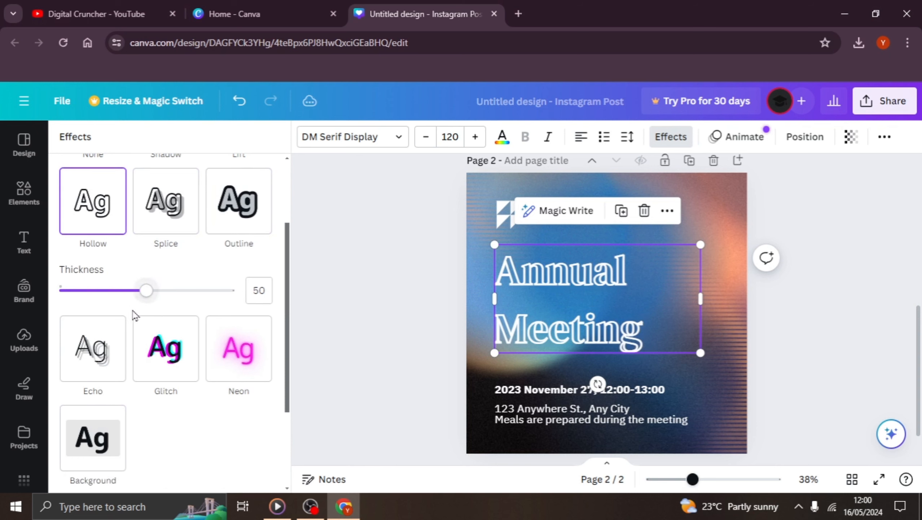
left_click(241, 226)
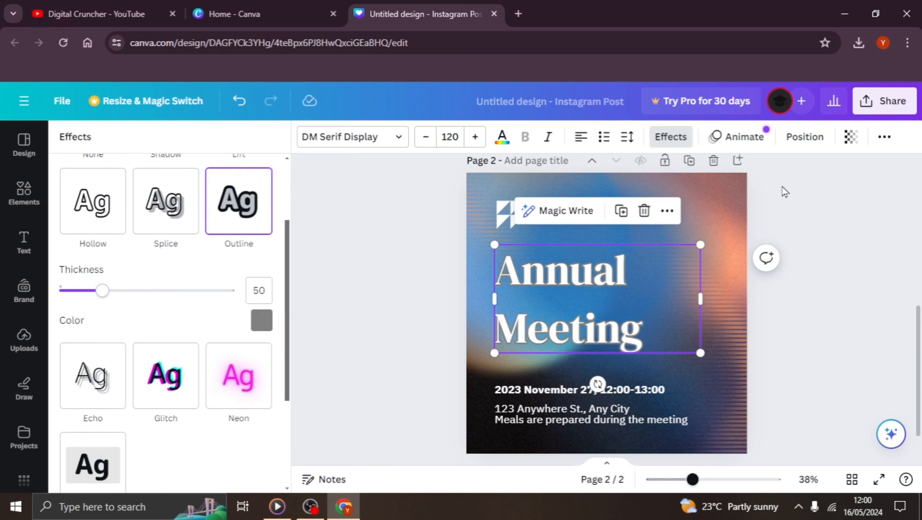
View the arrangement and alignment options for the "Annual Meeting" heading, and open the library of text styles.
left_click(798, 139)
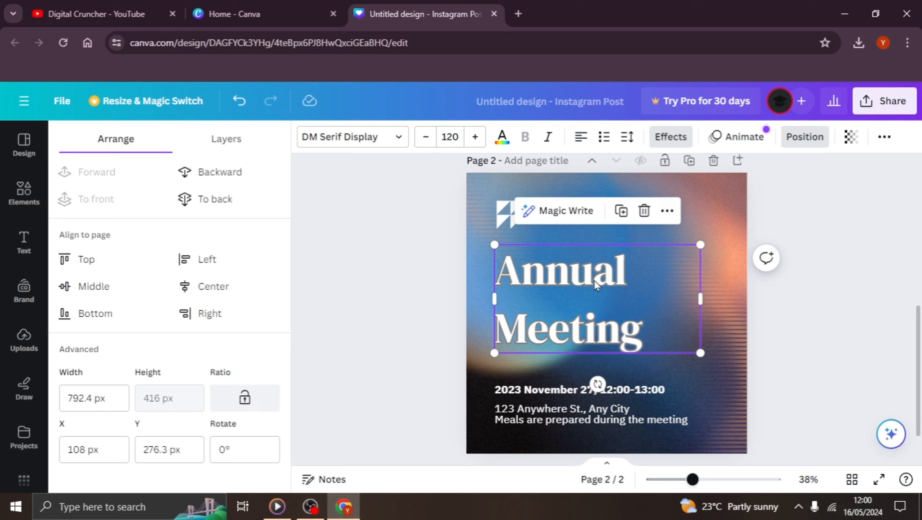
left_click(24, 242)
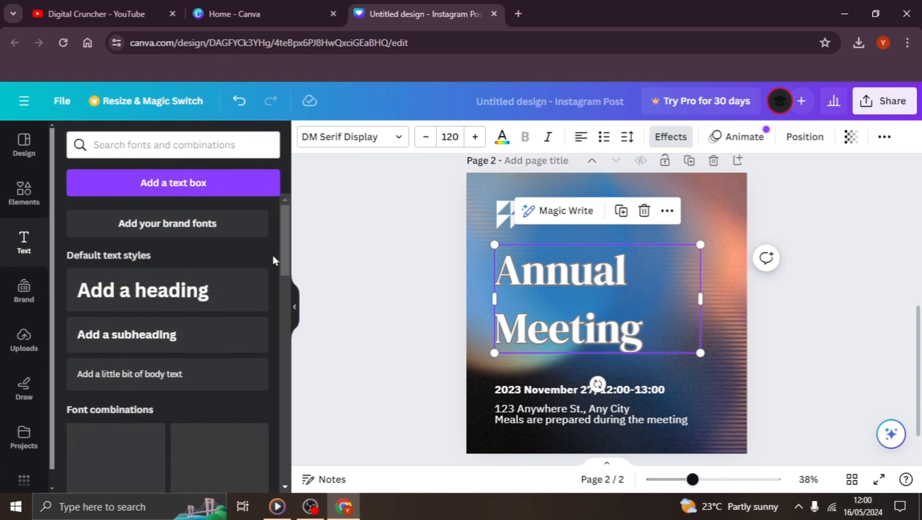
Nudge the "Annual Meeting" heading upward and add a new heading reading "APRIL" positioned over it.
mouse_move(579, 319)
left_mouse_down()
mouse_move(573, 305)
mouse_move(582, 288)
mouse_move(587, 303)
left_mouse_up()
left_click(180, 305)
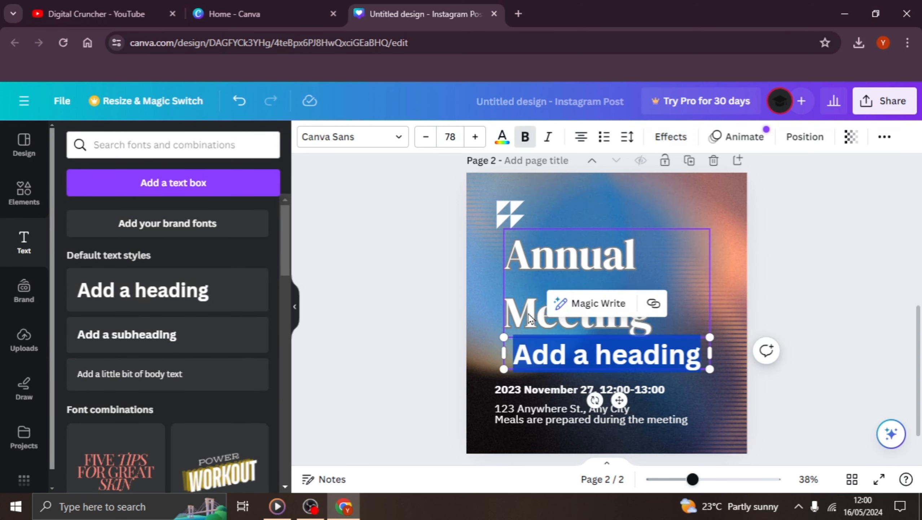
type("AD")
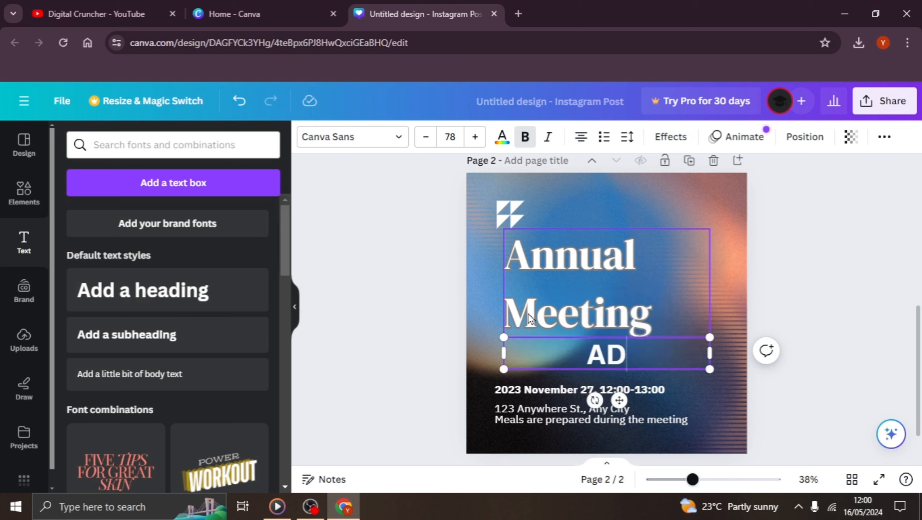
key("BackSpace")
type("PRIL")
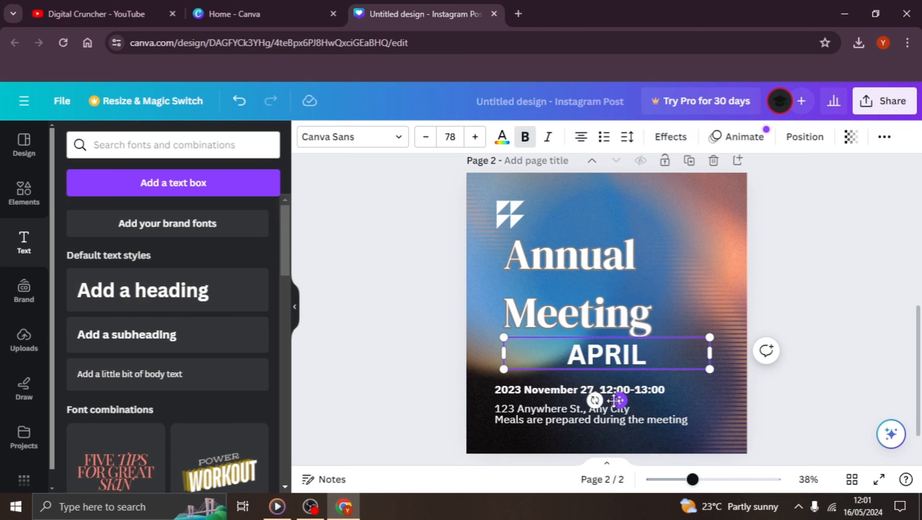
left_click_drag(615, 400, 587, 344)
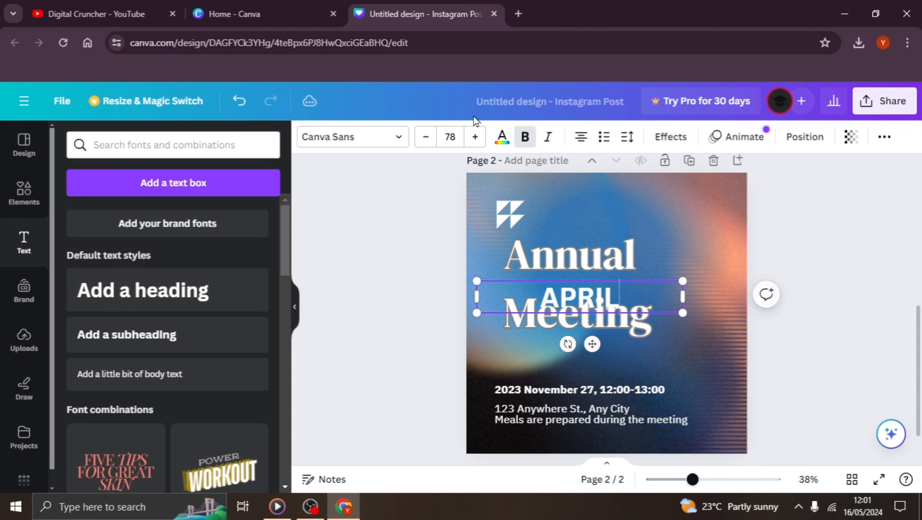
Set the colour of the "APRIL" heading's text to the default solid red.
left_click(502, 137)
scroll(146, 294, "down", 5)
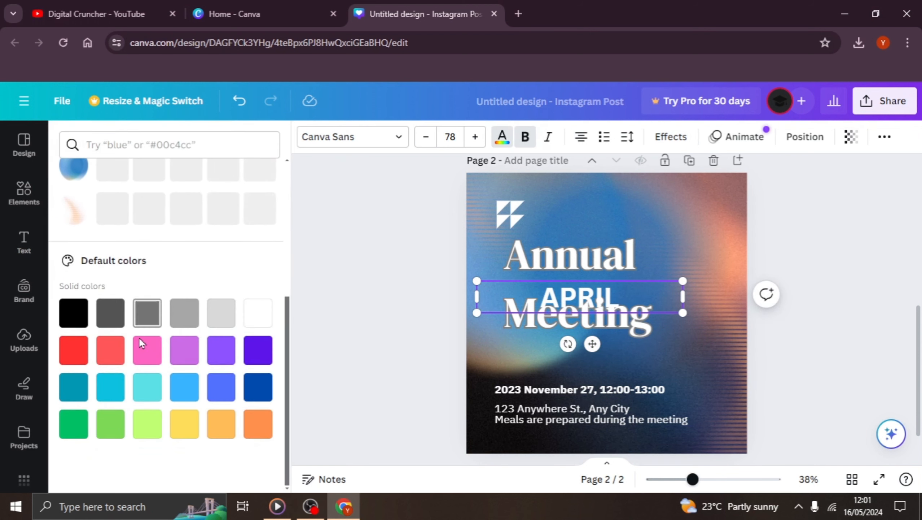
left_click(69, 351)
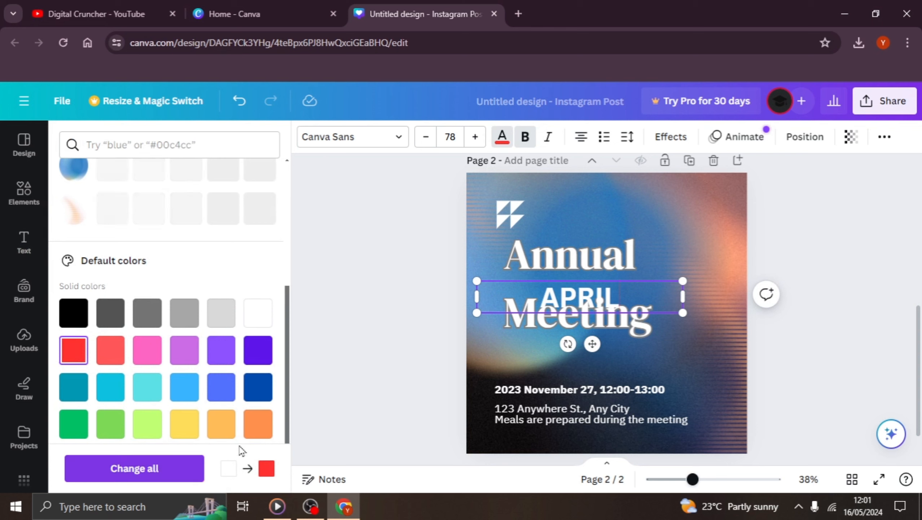
left_click(426, 307)
left_click_drag(630, 304, 530, 298)
left_click(503, 136)
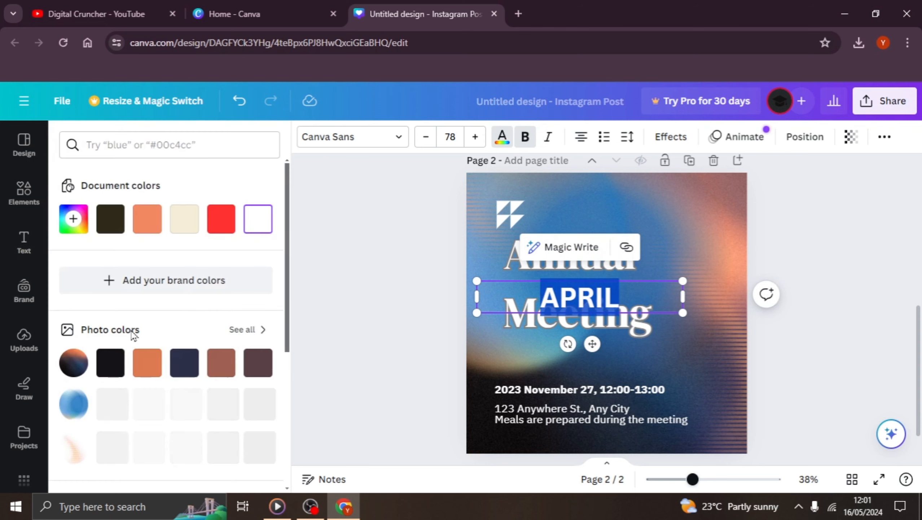
left_click(409, 341)
left_click(409, 341)
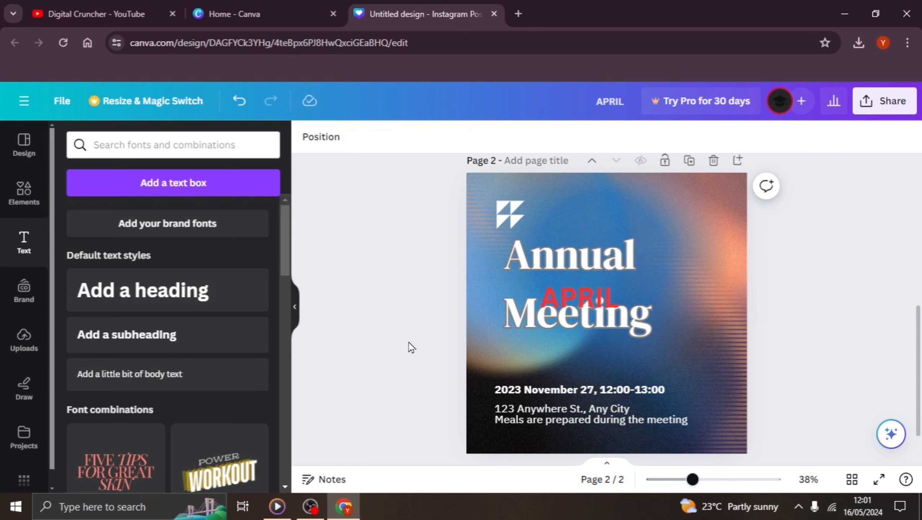
Enlarge the "APRIL" heading to font size 125 and position it over the word "Meeting".
left_click_drag(594, 298, 607, 307)
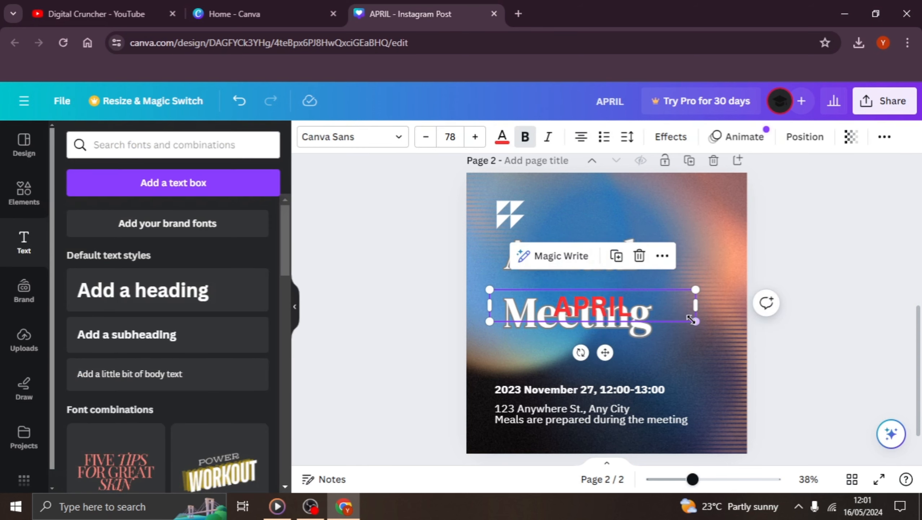
left_click_drag(695, 321, 788, 470)
left_click_drag(677, 326, 620, 318)
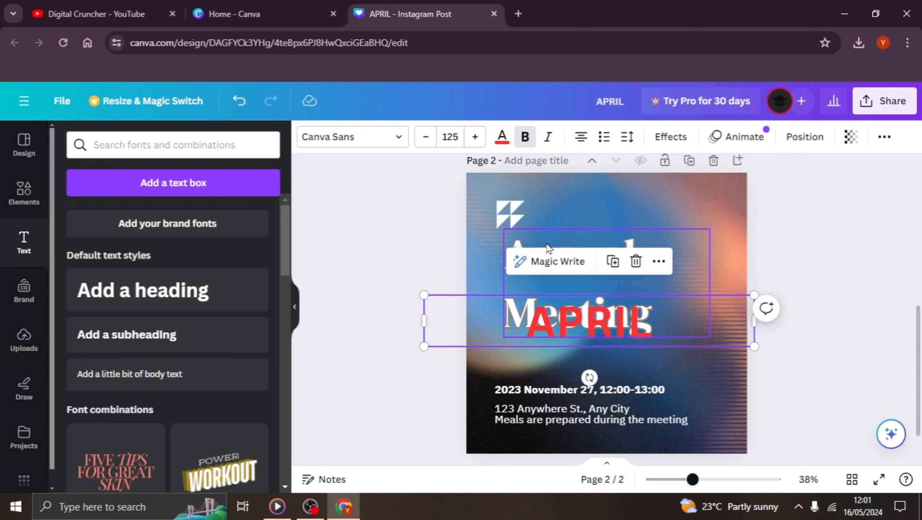
Send the "APRIL" heading one level backward so it sits behind the "Annual Meeting" heading.
left_click(816, 142)
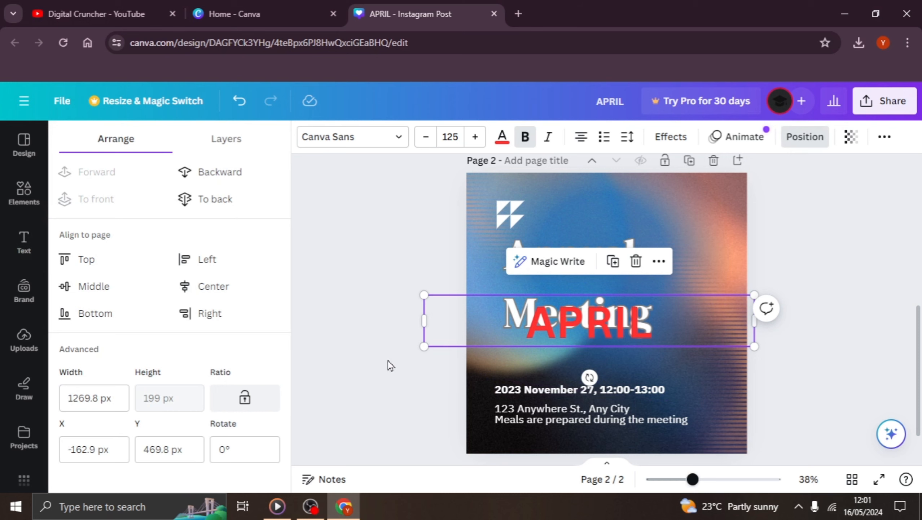
left_click(225, 173)
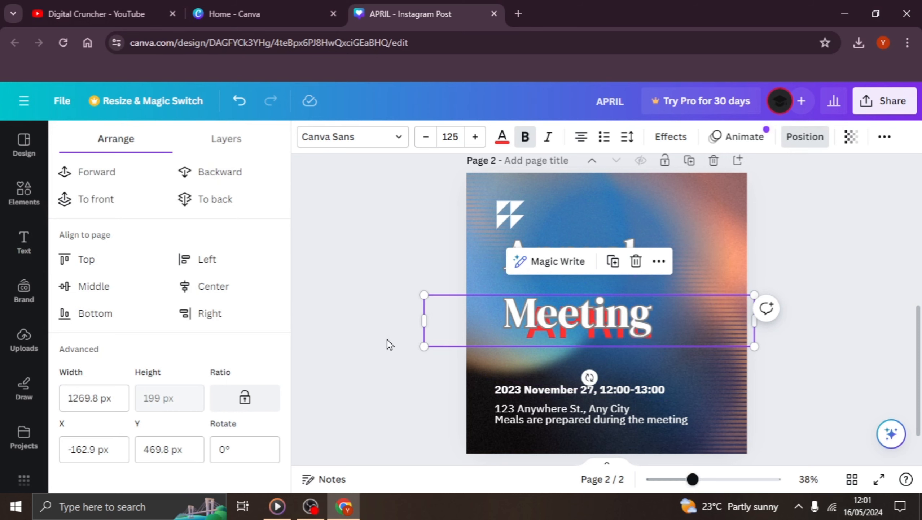
left_click(379, 336)
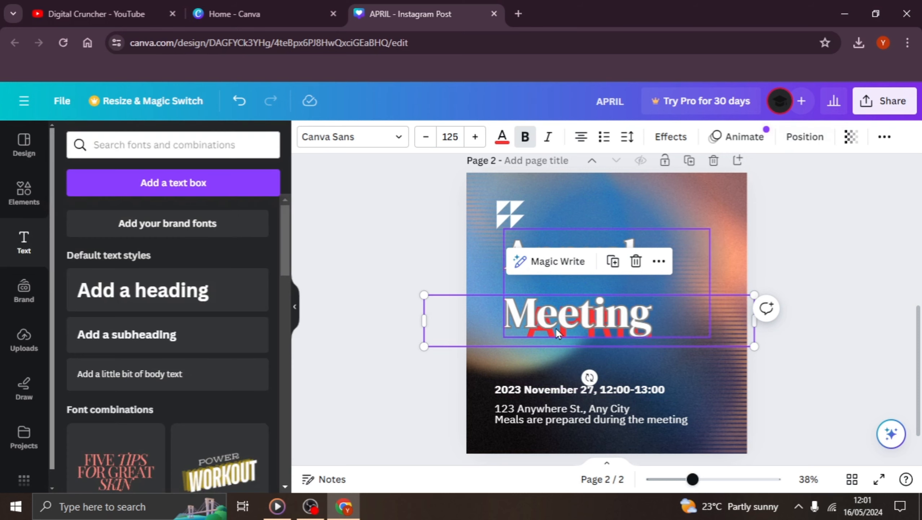
left_click(376, 346)
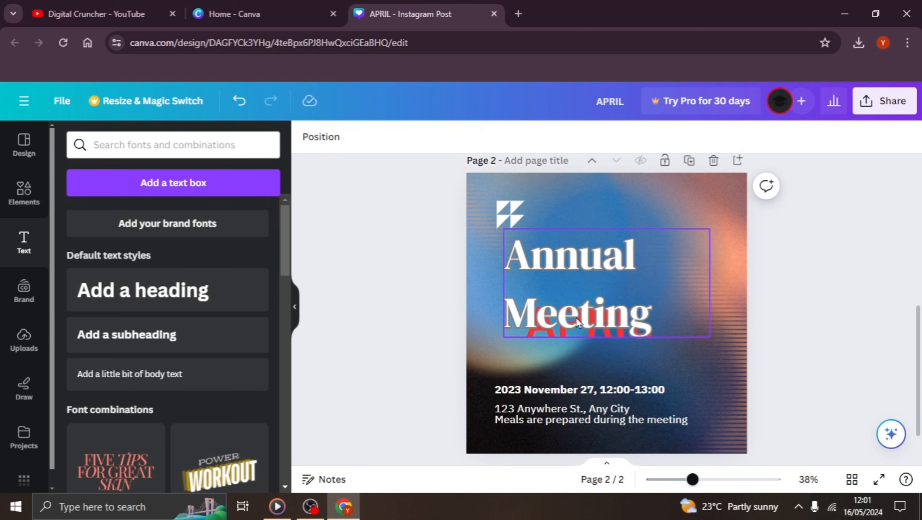
Delete the "Annual Meeting" heading from page 2.
left_click(570, 332)
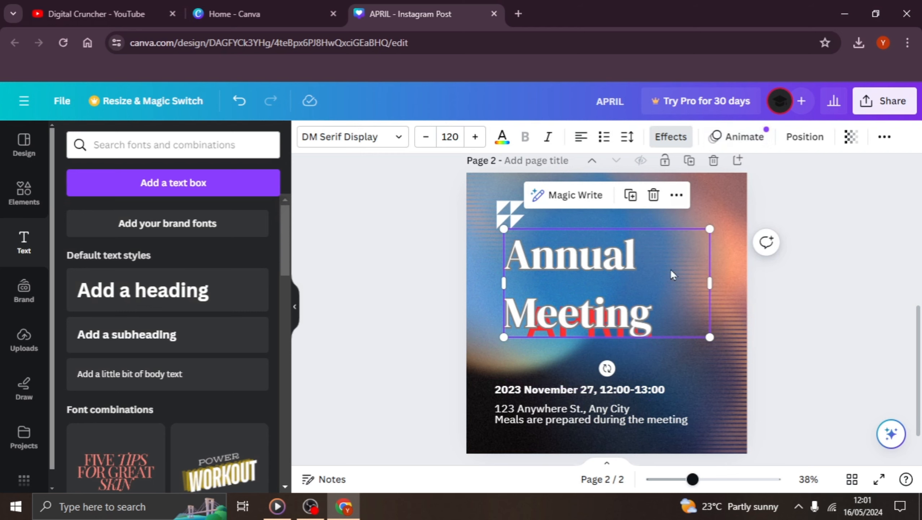
scroll(596, 346, "down", 2)
scroll(594, 349, "up", 5)
scroll(593, 357, "down", 5)
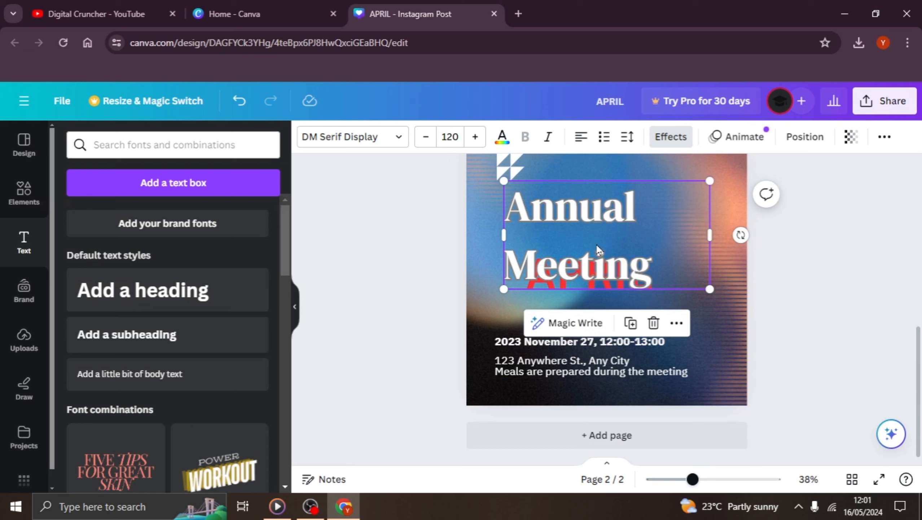
left_click(653, 323)
Preview the Basic, Writing and Exaggerate text animations on the "APRIL" heading.
left_click(618, 253)
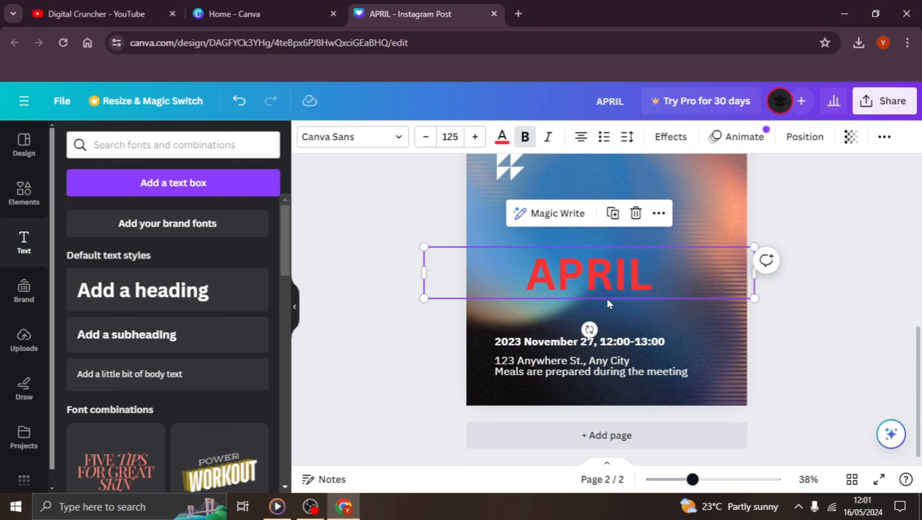
left_click(737, 138)
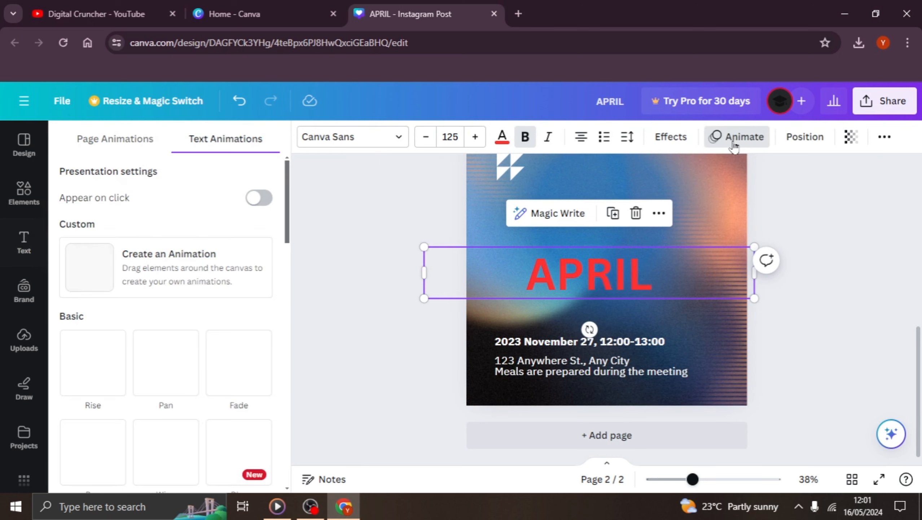
scroll(217, 240, "down", 4)
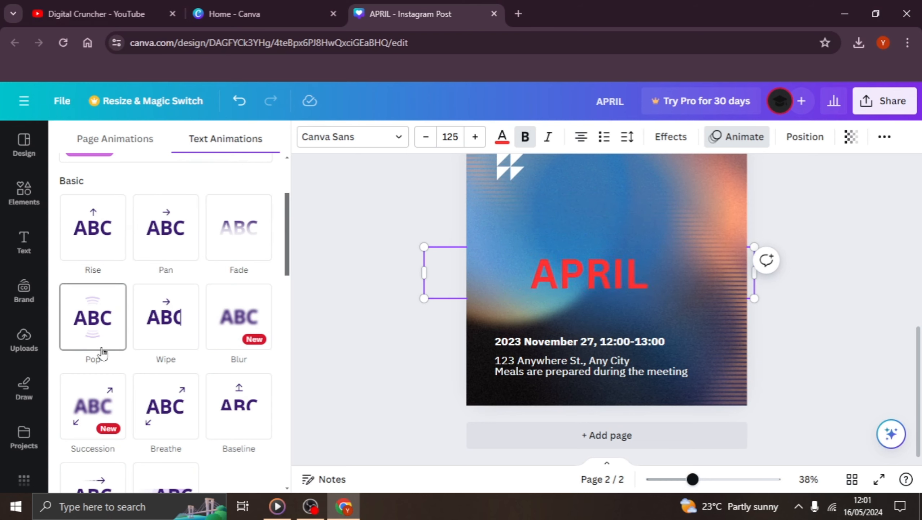
scroll(150, 293, "down", 5)
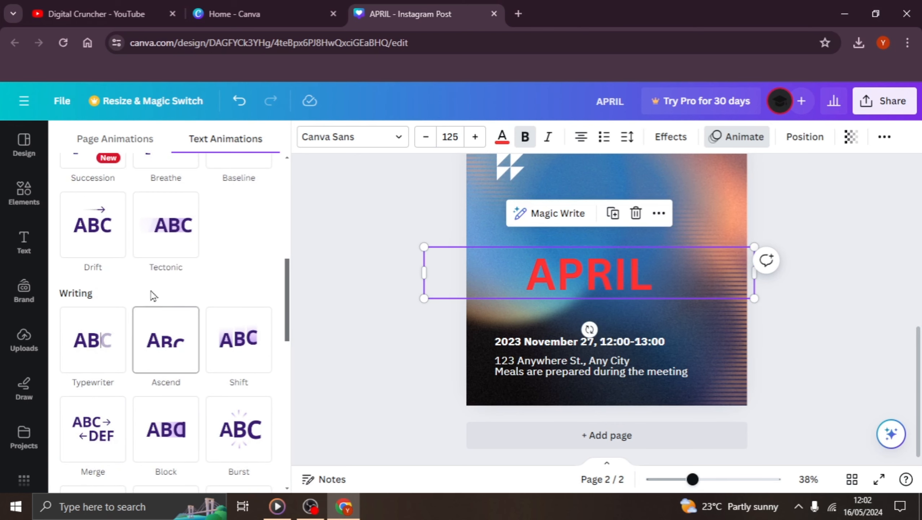
scroll(171, 276, "down", 8)
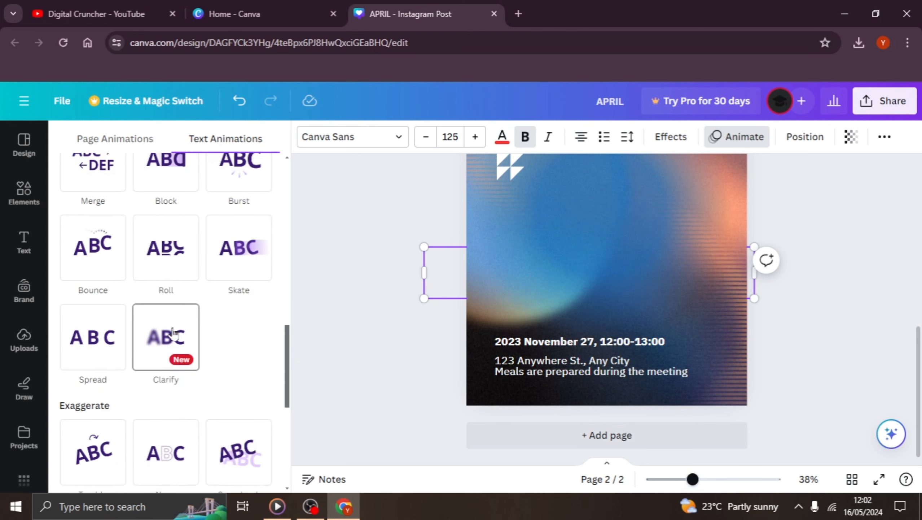
scroll(137, 352, "down", 3)
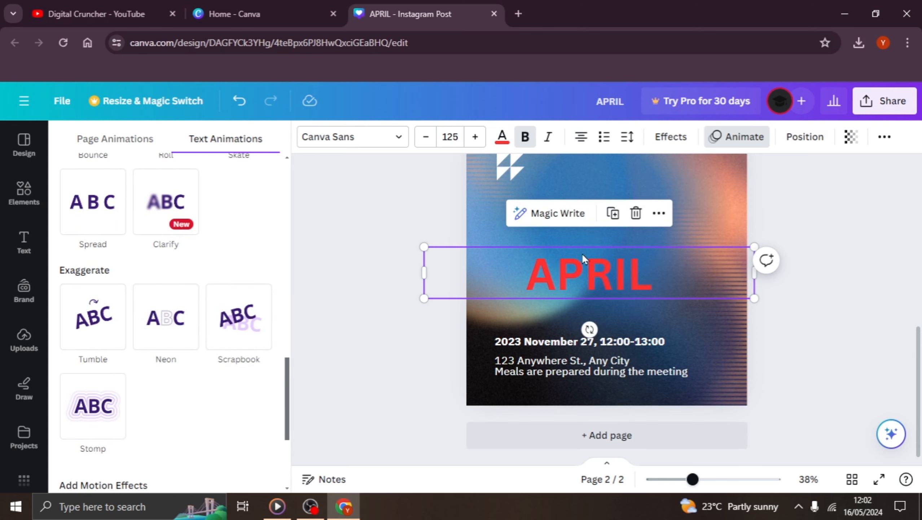
View the transparency setting of page 2's dark gradient background image and delete that image.
scroll(582, 253, "up", 3)
left_click(565, 282)
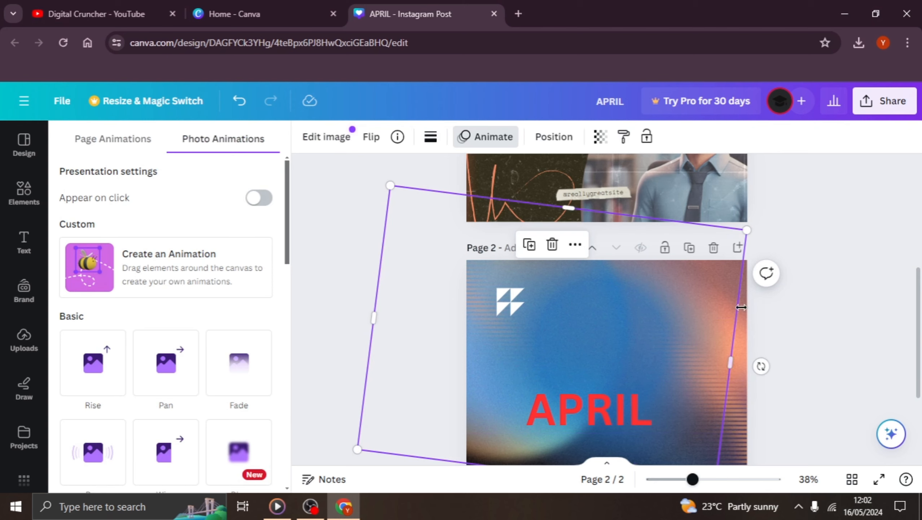
scroll(556, 381, "down", 5)
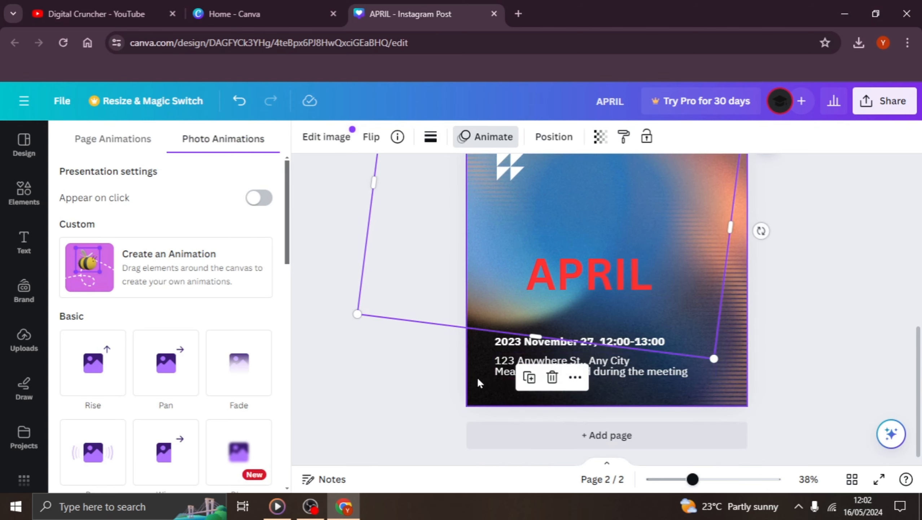
key("ctrl+z")
scroll(478, 384, "up", 7)
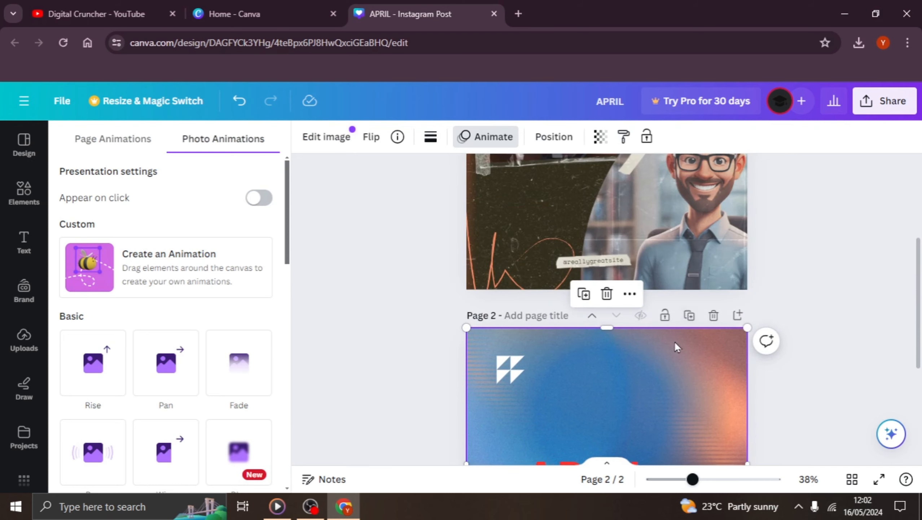
left_click(601, 138)
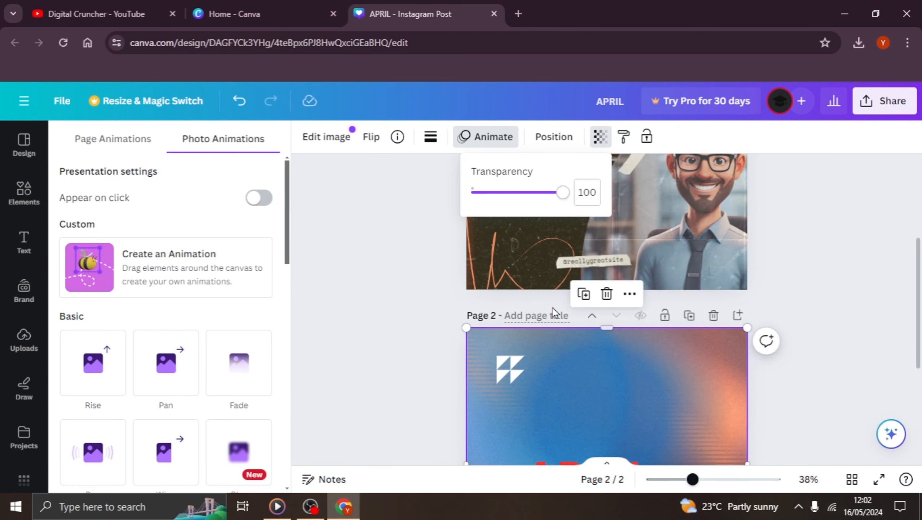
left_click(606, 295)
scroll(546, 291, "down", 5)
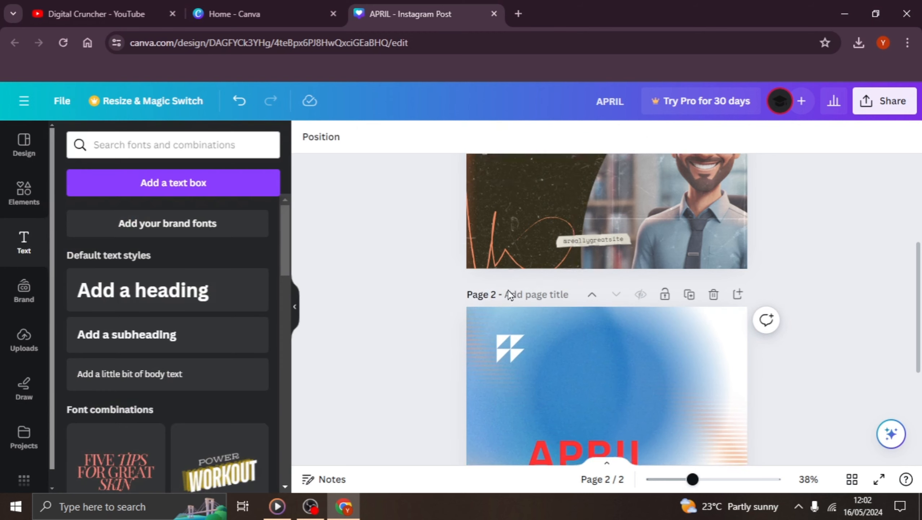
Delete the white triangle logo and the blurred blue circle graphic from page 2.
scroll(510, 293, "up", 3)
left_click(511, 304)
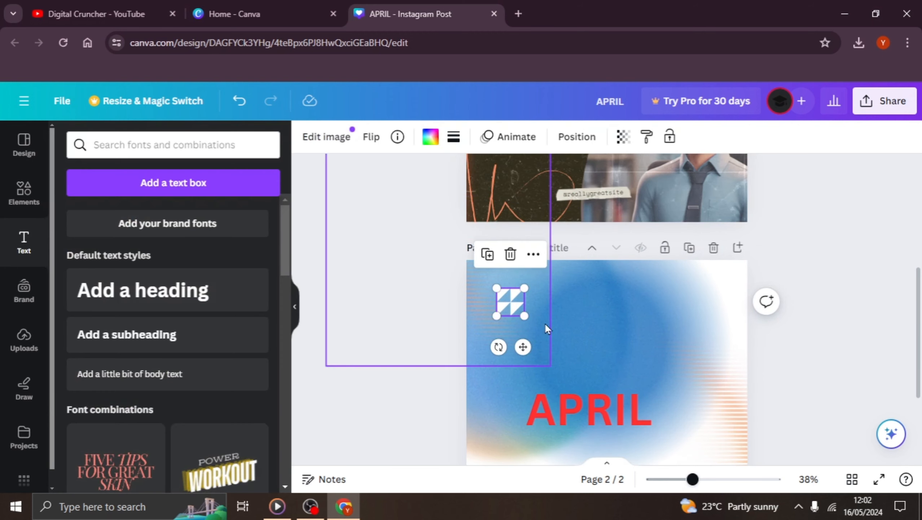
left_click(520, 256)
left_click(597, 323)
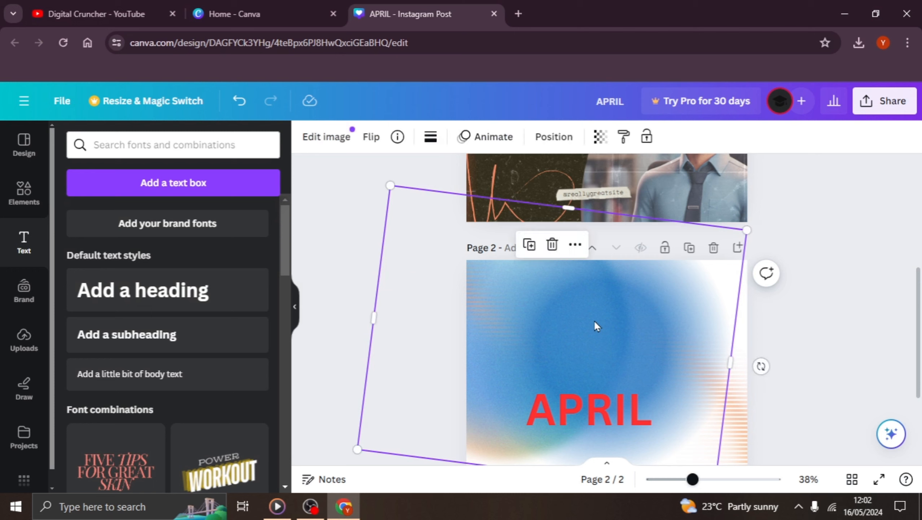
left_click(552, 245)
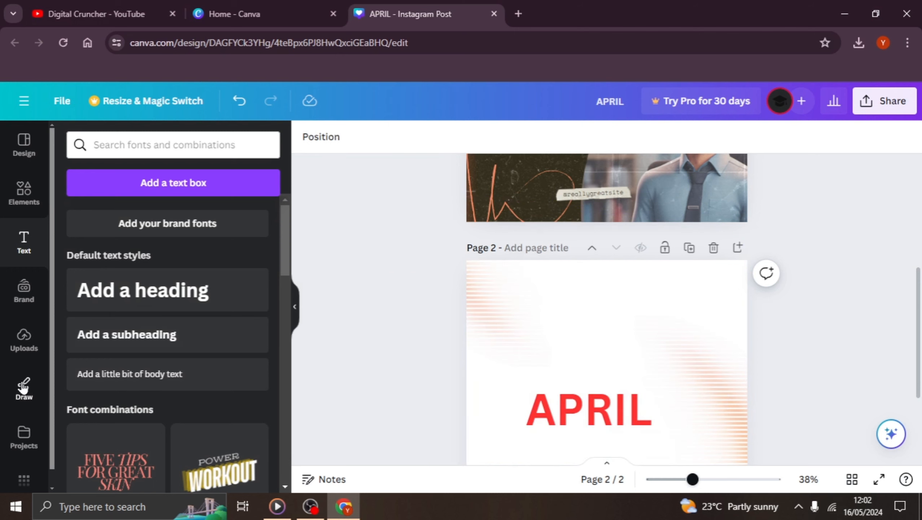
Open the library of uploaded images.
scroll(25, 320, "down", 1)
scroll(102, 378, "down", 6)
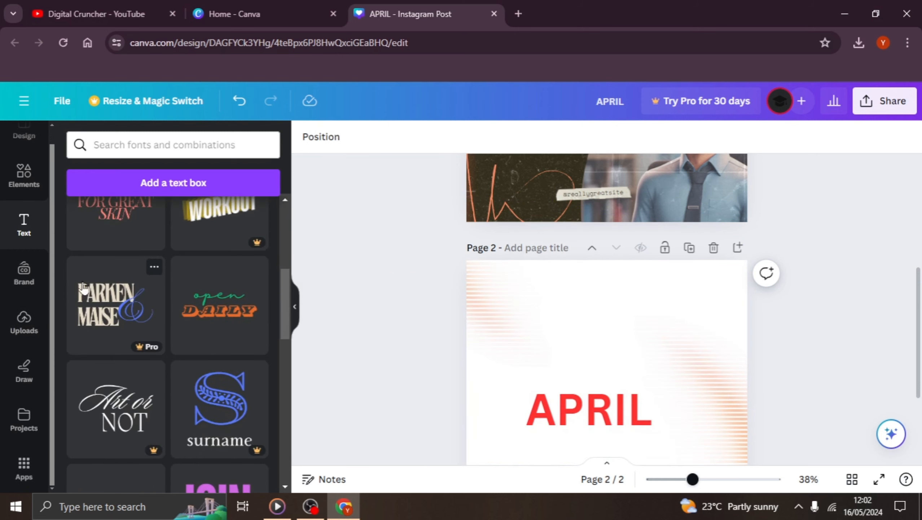
left_click(24, 324)
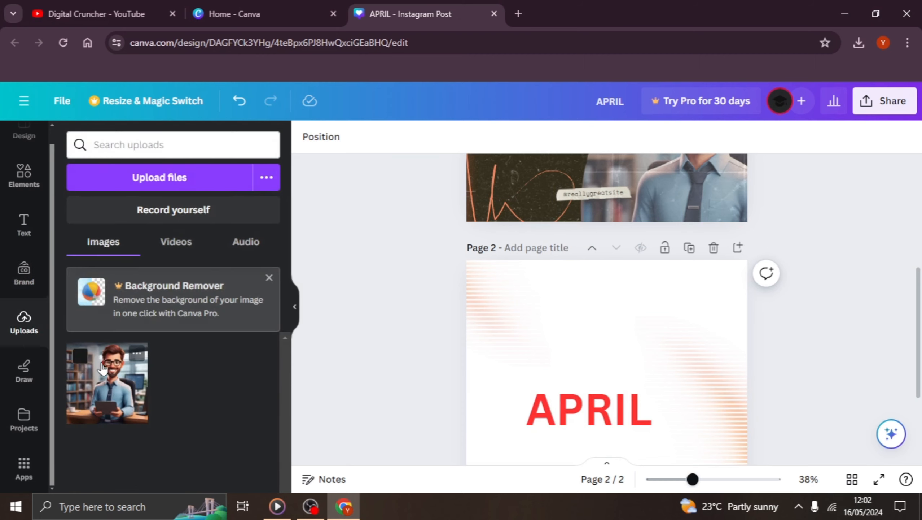
Try placing the uploaded image of the man with glasses as a free-standing element on page 2.
left_click_drag(102, 365, 107, 367)
left_click_drag(392, 395, 495, 304)
left_click(604, 336)
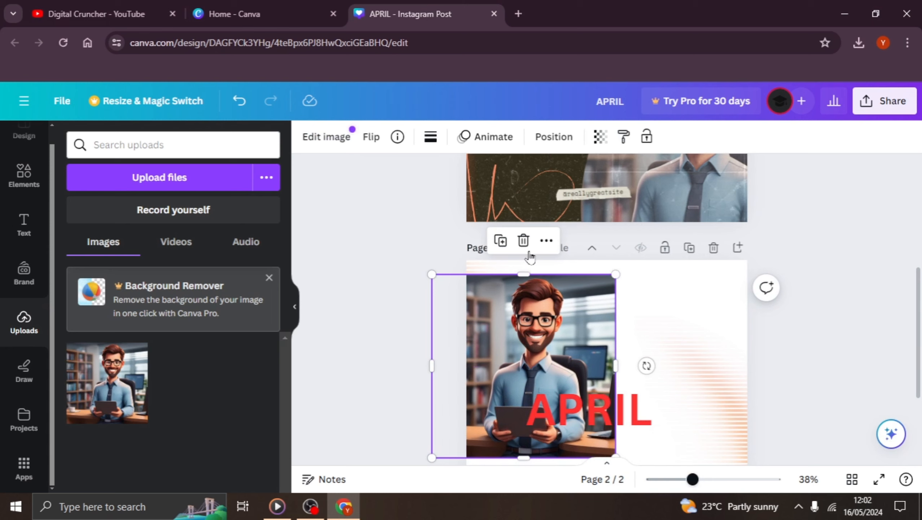
left_click(524, 243)
Fill page 2's background with the uploaded image of the man with glasses.
scroll(543, 276, "down", 2)
scroll(543, 276, "up", 1)
left_click_drag(125, 373, 477, 339)
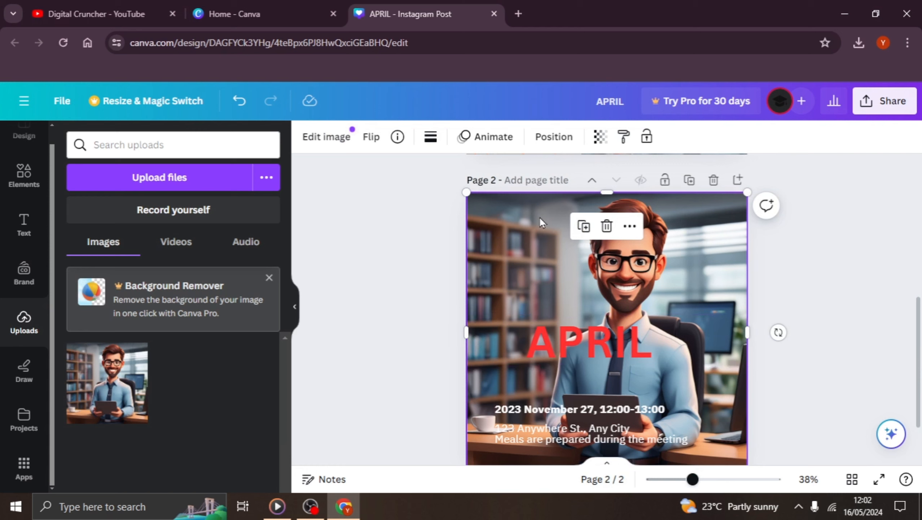
left_click(438, 272)
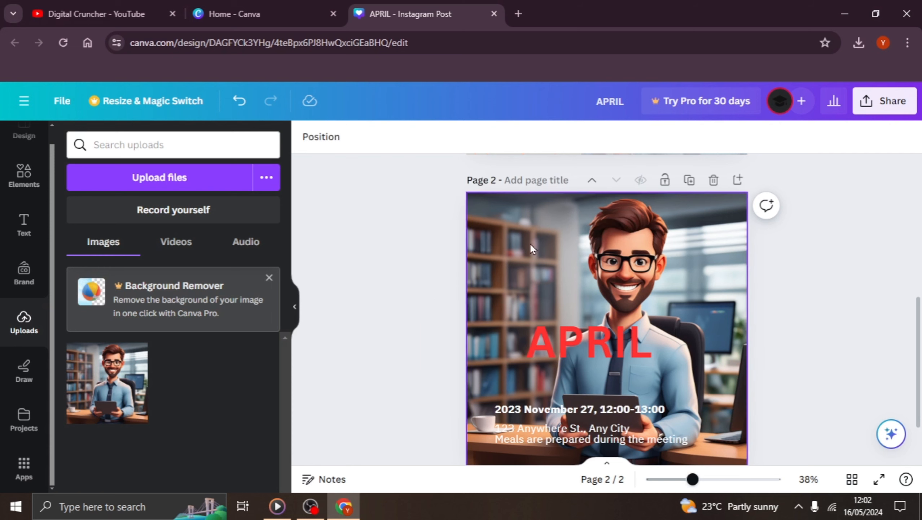
Fade page 2's background image of the man with glasses by strongly reducing its transparency value.
left_click(505, 264)
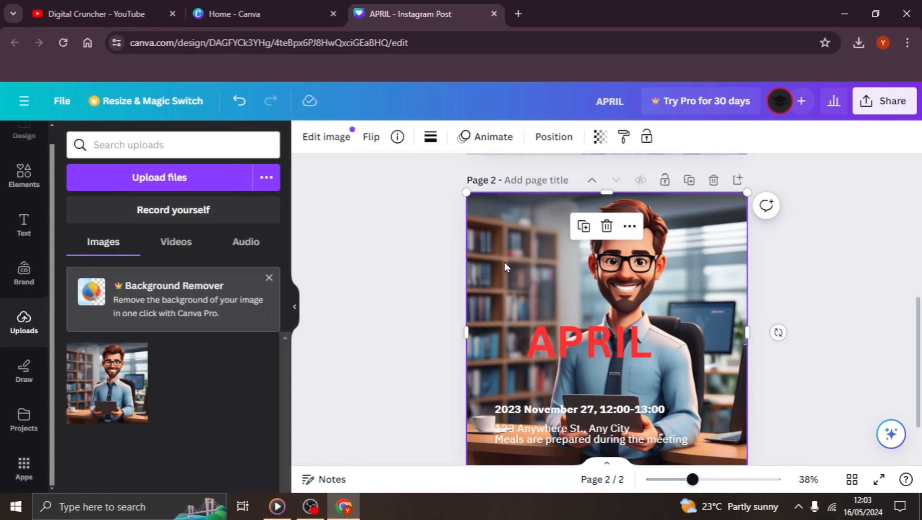
left_click(602, 137)
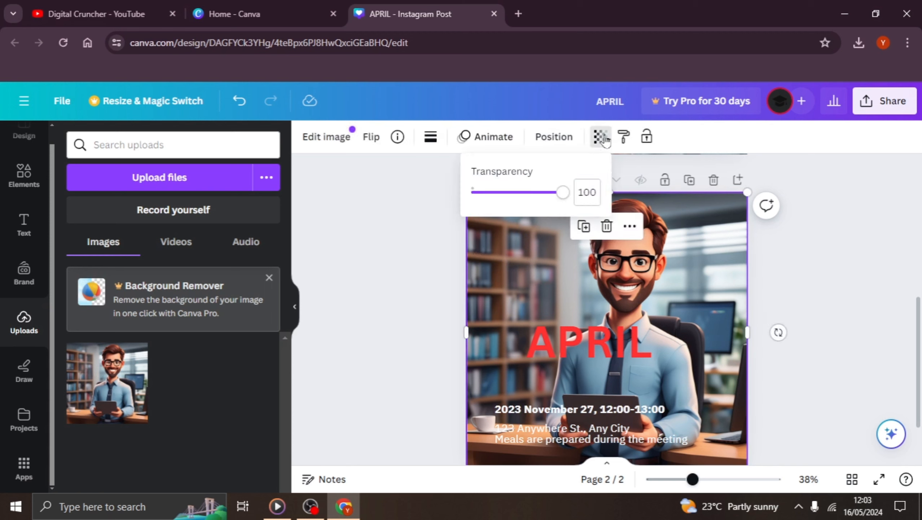
left_click_drag(565, 191, 494, 197)
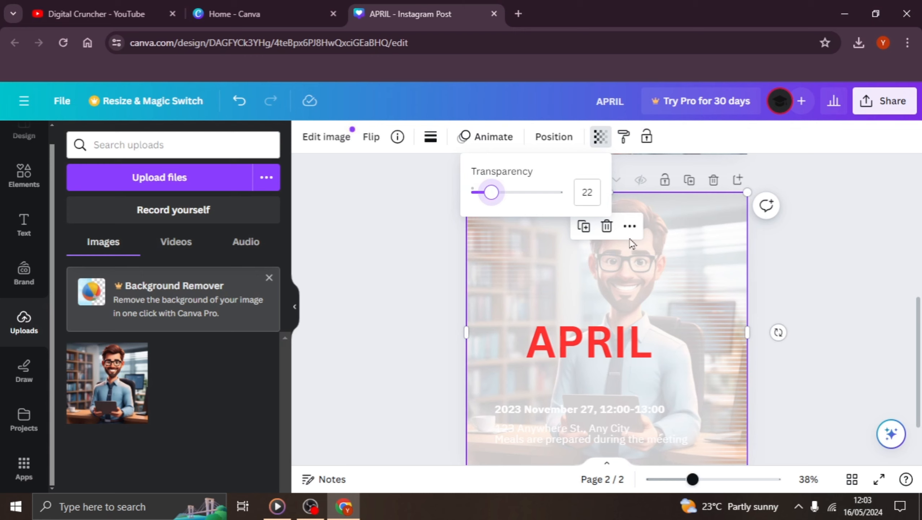
left_click_drag(491, 198, 486, 197)
left_click(419, 305)
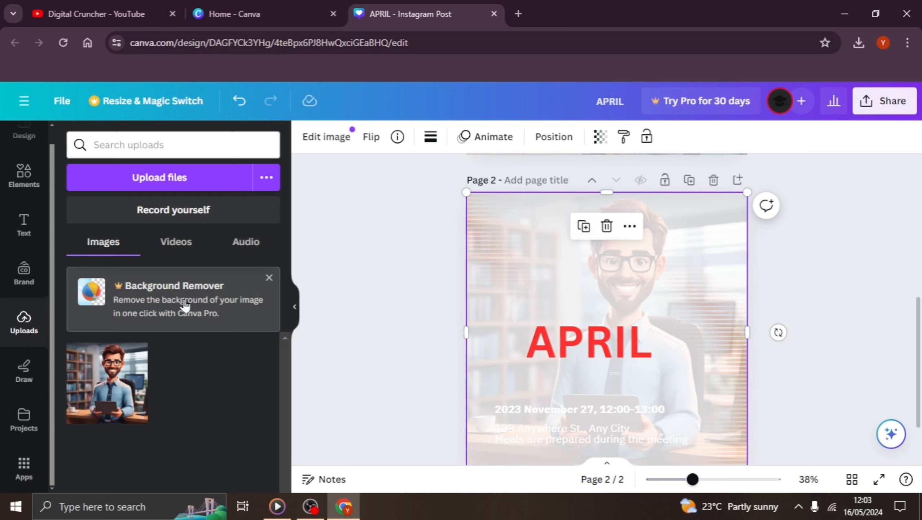
scroll(347, 266, "up", 2)
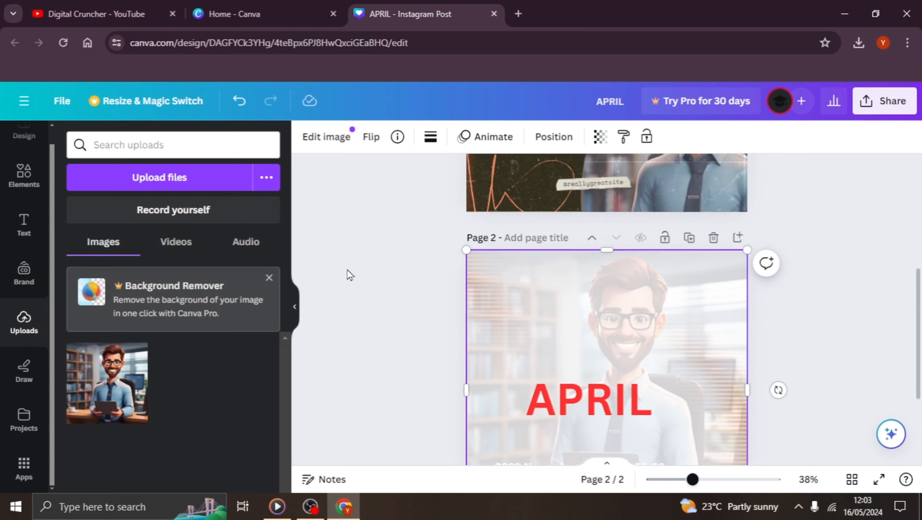
scroll(348, 271, "down", 4)
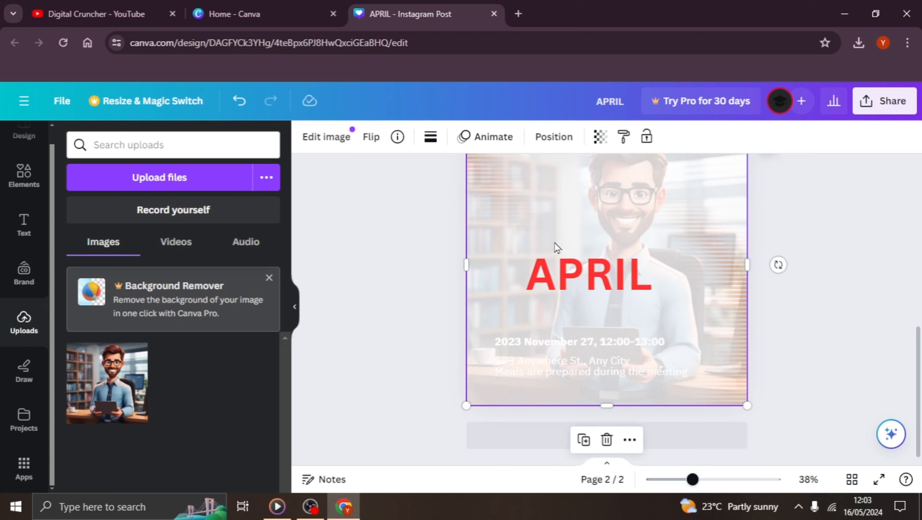
scroll(427, 326, "up", 3)
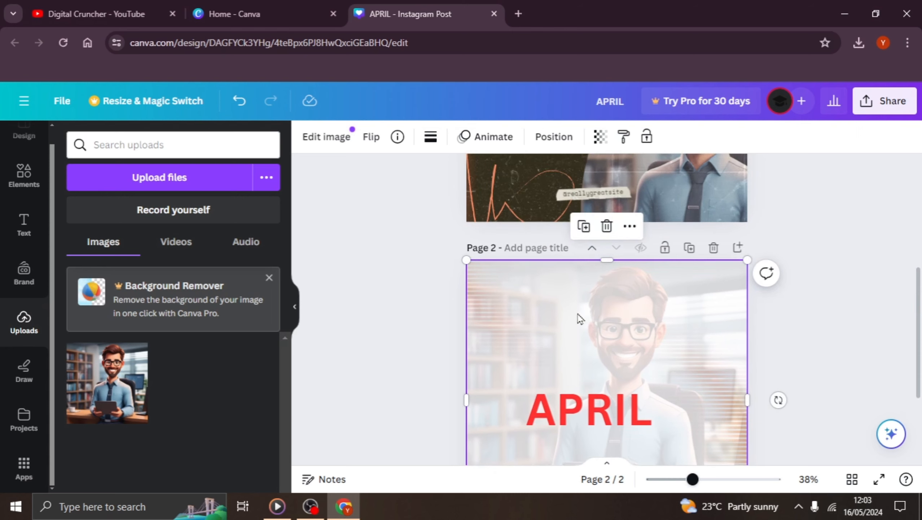
Search the elements library for "instagram icon" and show all the graphics results.
left_click(24, 186)
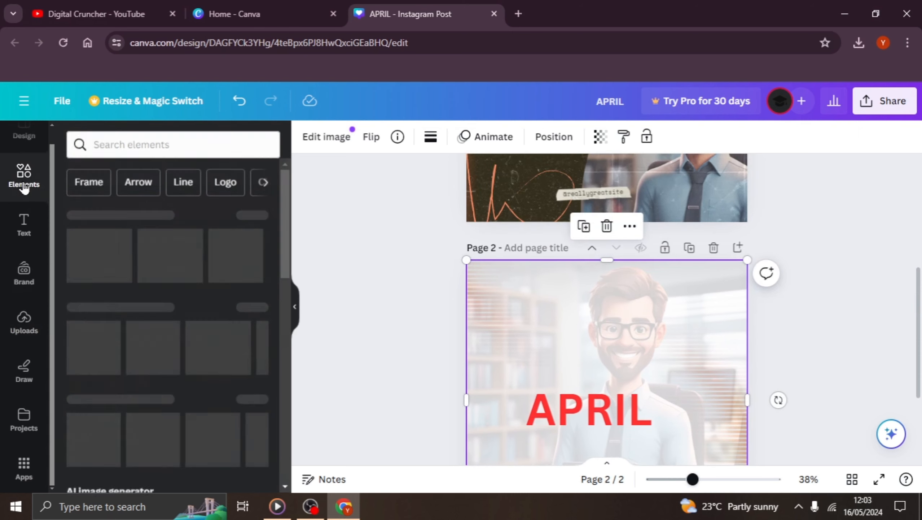
left_click(182, 144)
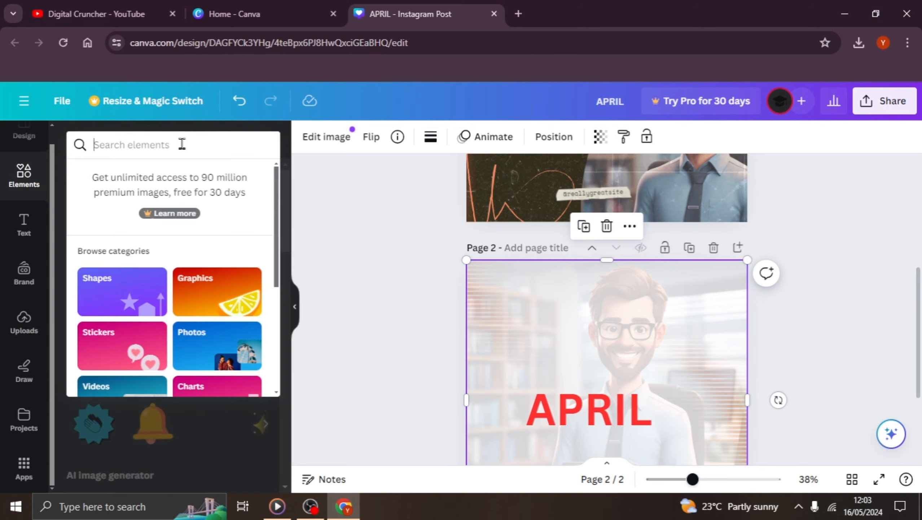
type("INTAG")
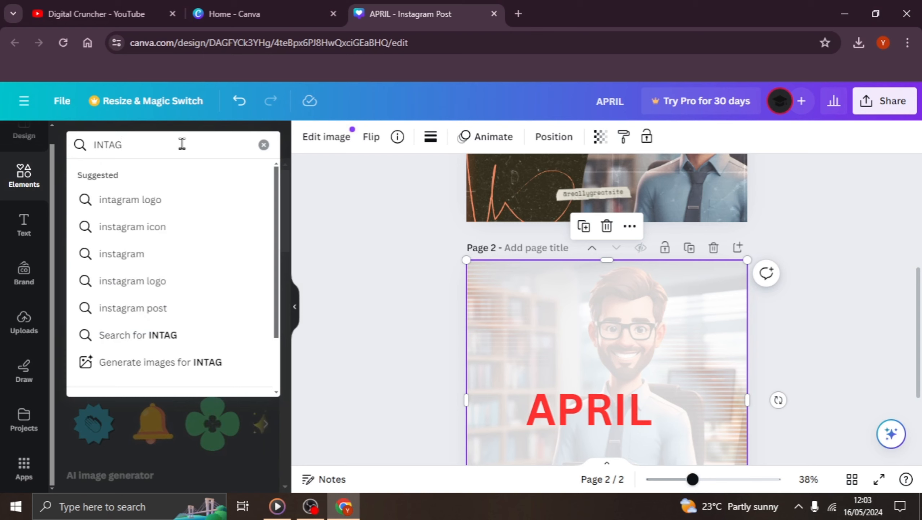
left_click(160, 226)
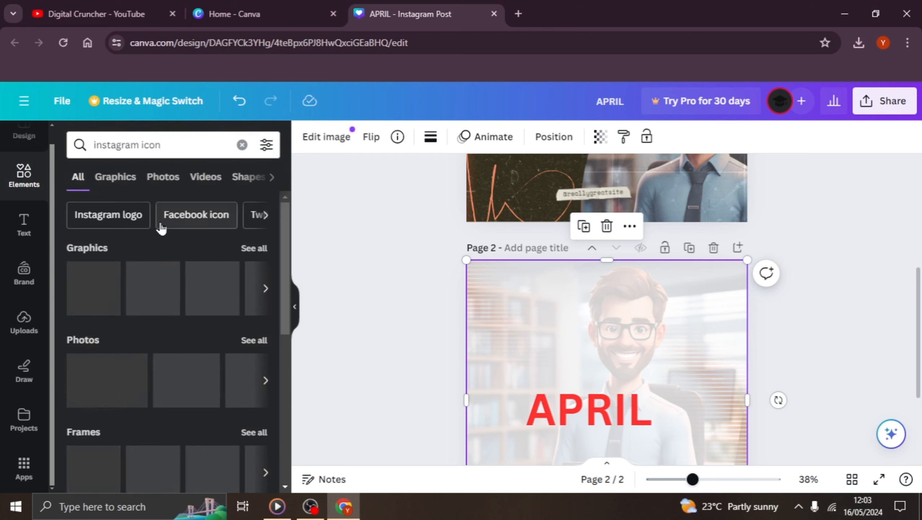
left_click(257, 248)
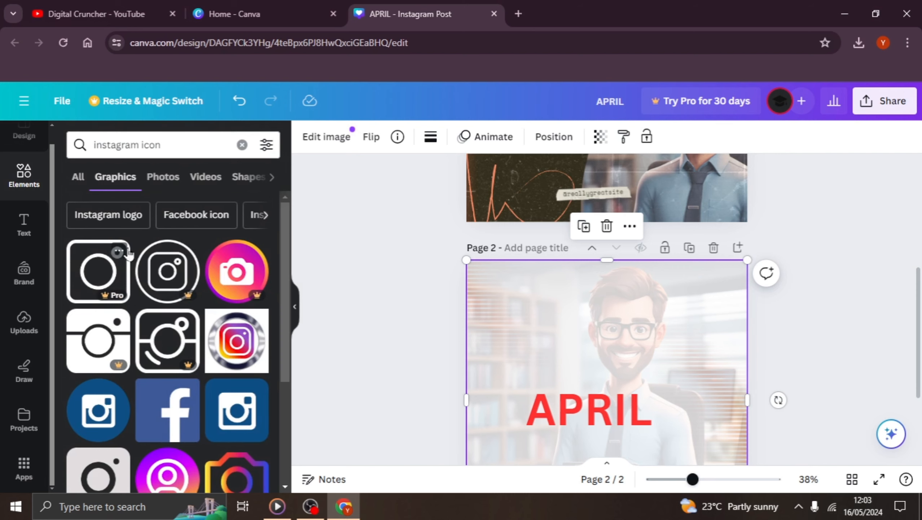
Add the dark blue rounded-square Instagram icon to page 2 and place it directly above the APRIL heading.
scroll(188, 294, "down", 10)
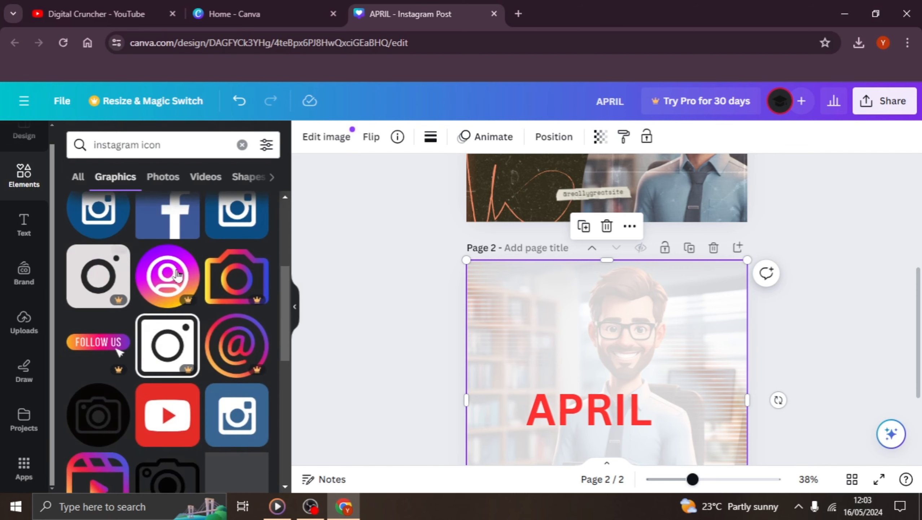
scroll(155, 378, "down", 3)
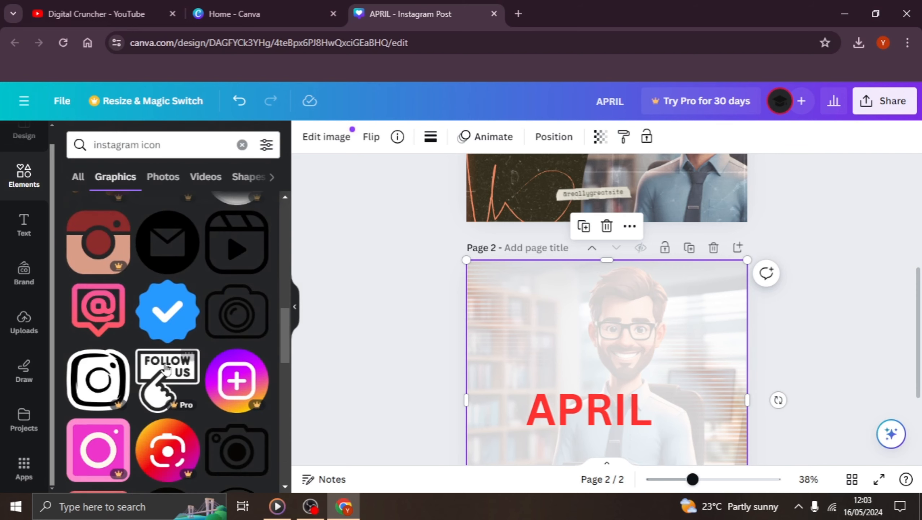
scroll(166, 364, "up", 15)
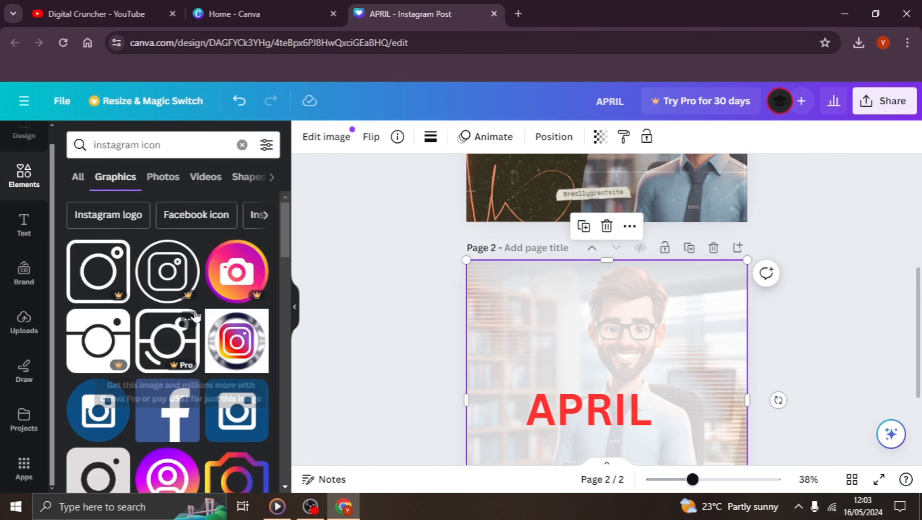
scroll(141, 344, "down", 2)
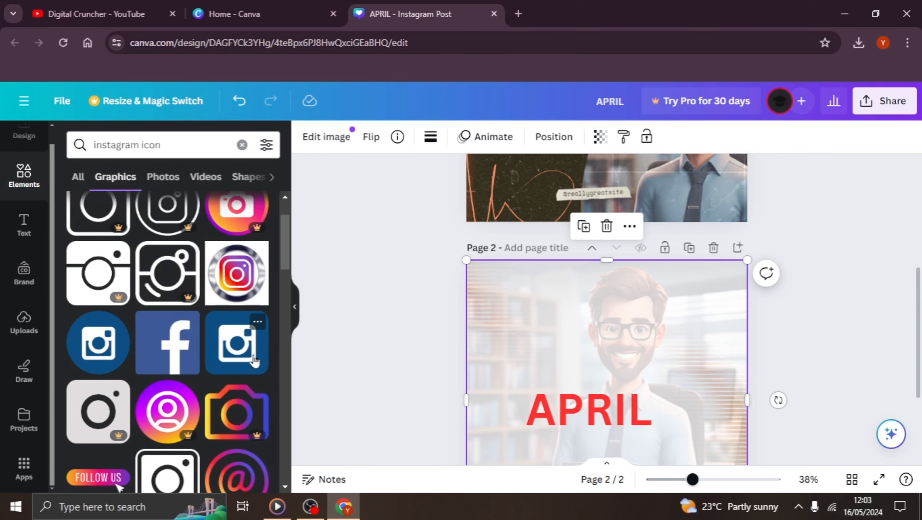
left_click(237, 344)
left_click_drag(606, 432, 588, 369)
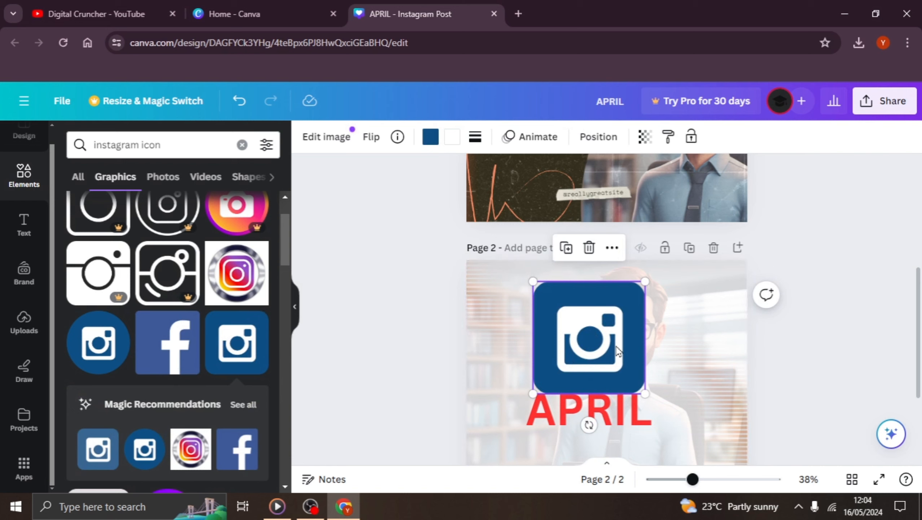
Add the same dark blue rounded-square Instagram icon to page 1.
scroll(489, 304, "up", 4)
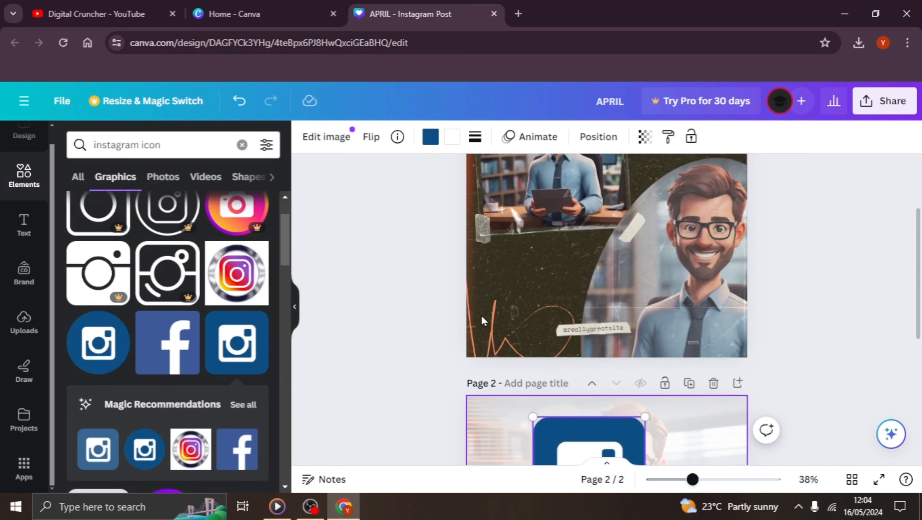
scroll(443, 303, "up", 2)
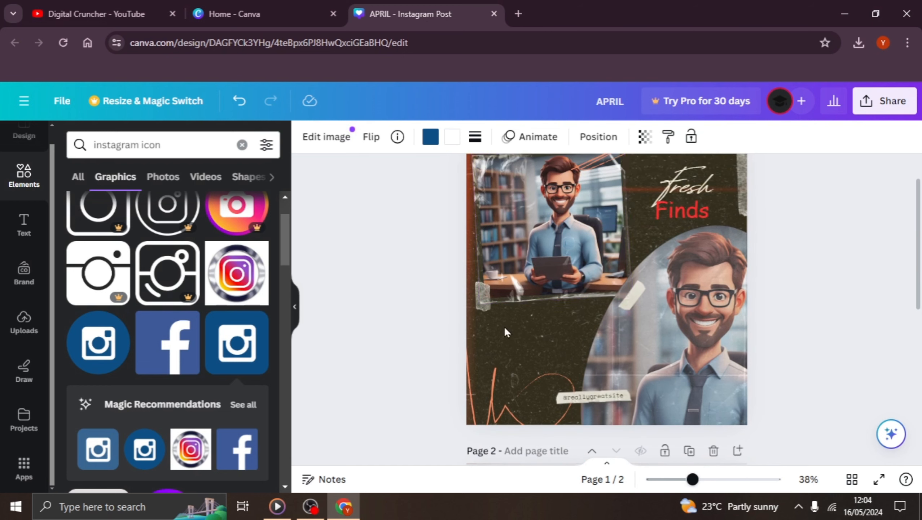
left_click(496, 332)
scroll(378, 312, "up", 1)
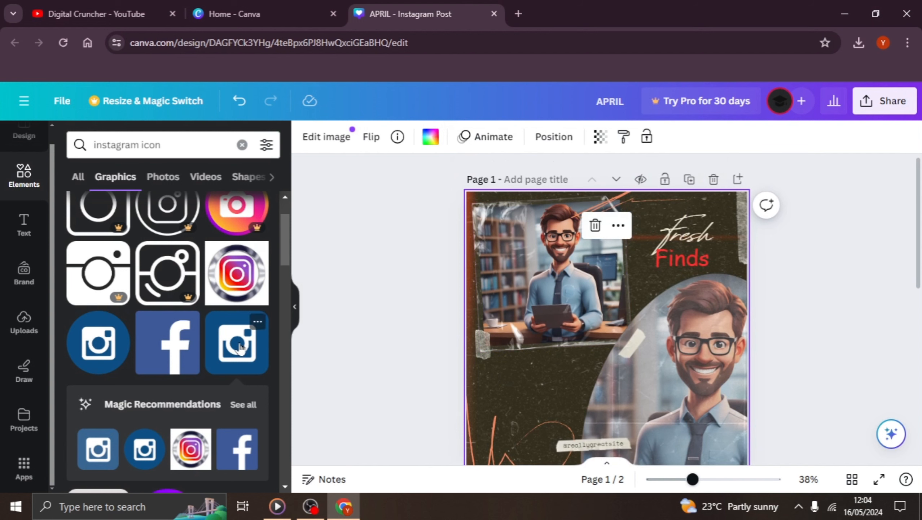
left_click(240, 347)
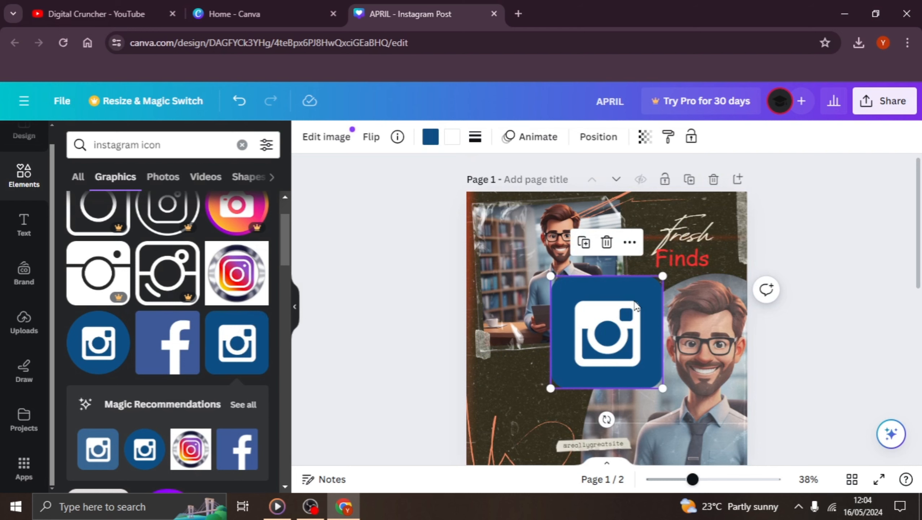
Add a blank third page after page 2 and open the drawing tools.
scroll(546, 305, "down", 8)
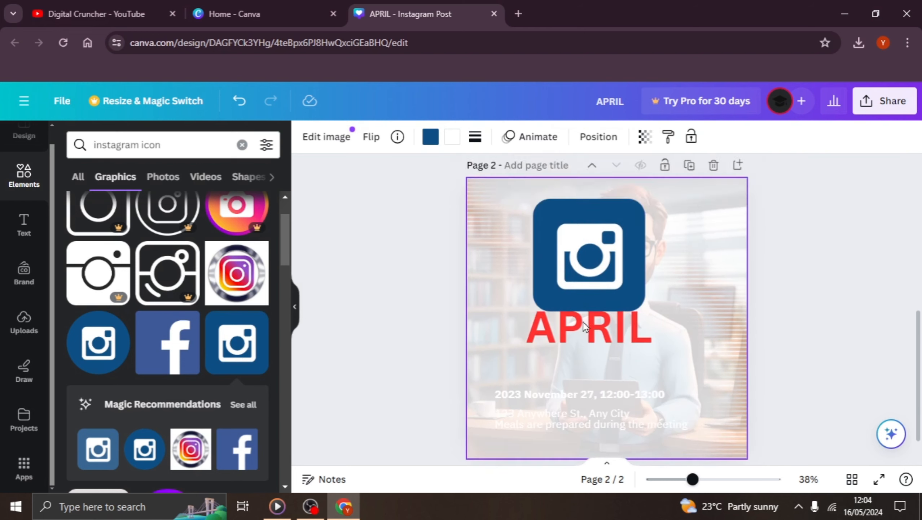
key("ctrl+Return")
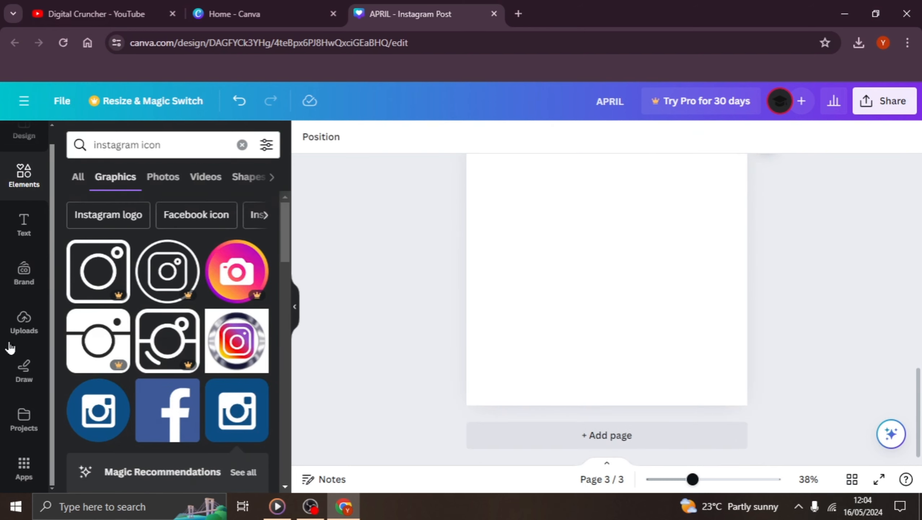
left_click(24, 369)
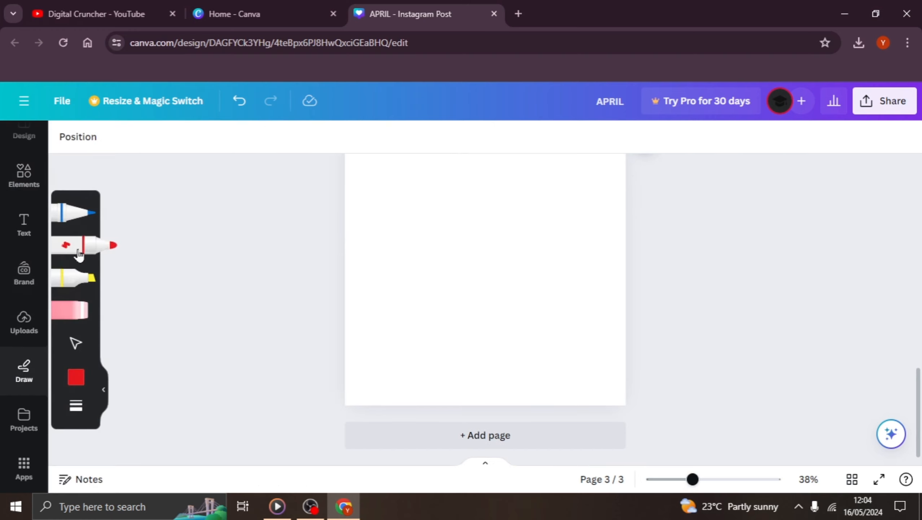
scroll(415, 198, "up", 3)
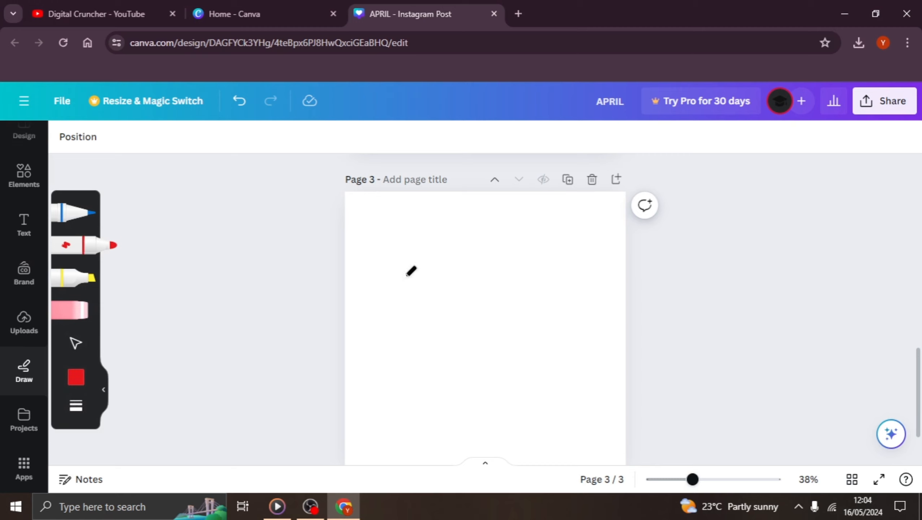
Set the pen to the lightest blue pen colour and scribble a small freehand shape on page 3.
left_click(95, 219)
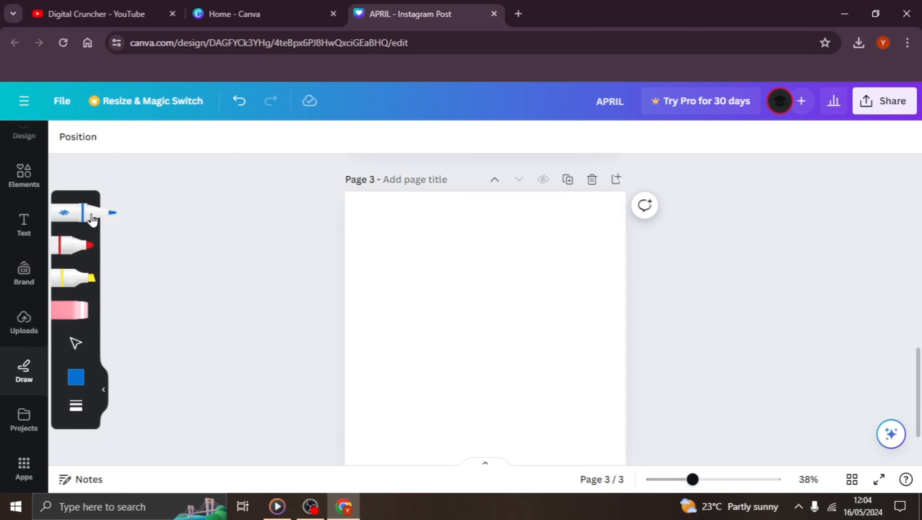
left_click(76, 378)
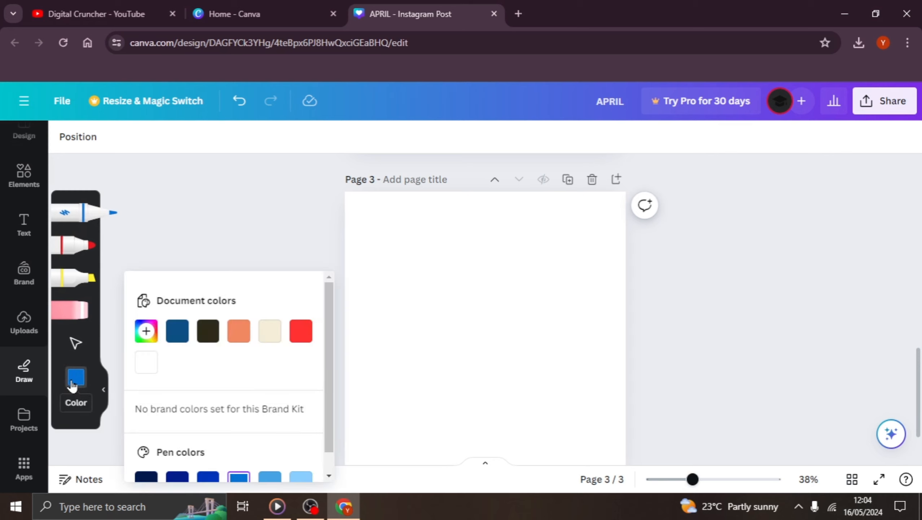
scroll(229, 393, "down", 1)
left_click(301, 460)
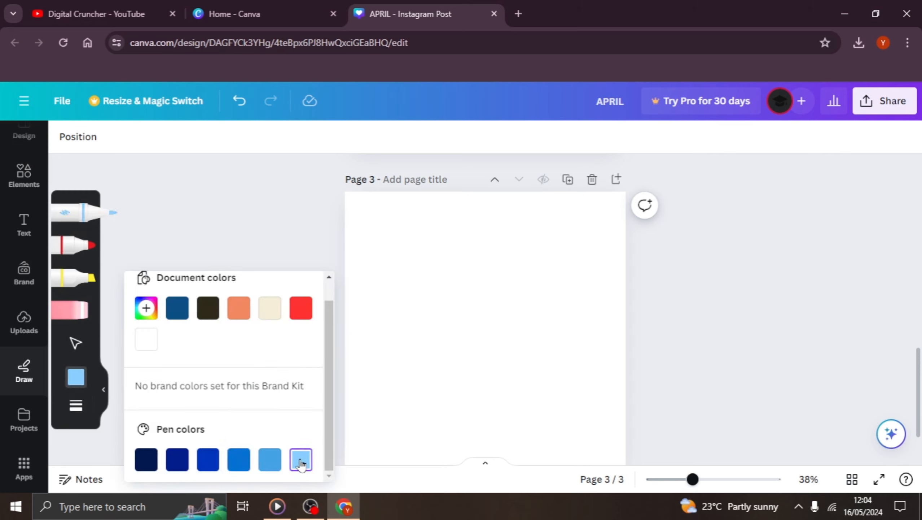
left_click_drag(455, 301, 455, 265)
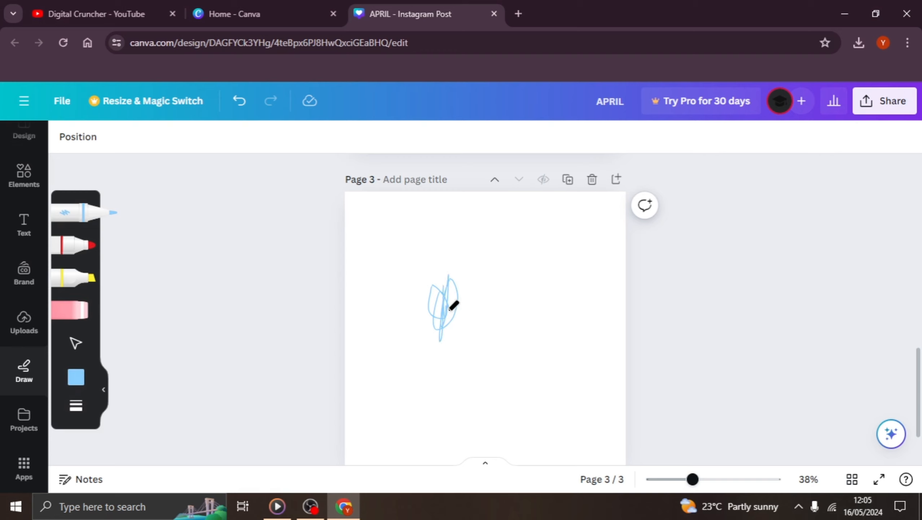
Draw freehand red loops and lines over the blue scribble with the marker, and close the drawing tools.
left_click(109, 244)
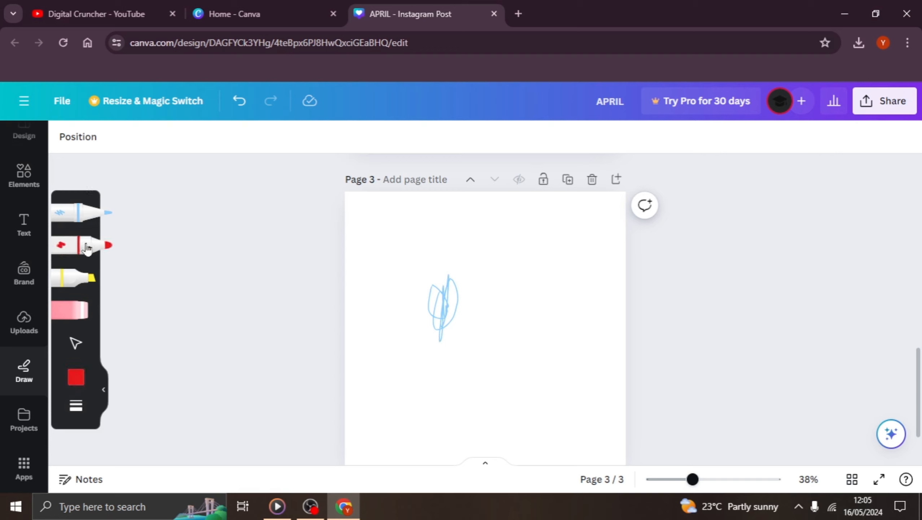
mouse_move(434, 292)
left_mouse_down()
mouse_move(433, 262)
mouse_move(482, 259)
mouse_move(536, 352)
mouse_move(500, 273)
mouse_move(479, 376)
left_mouse_up()
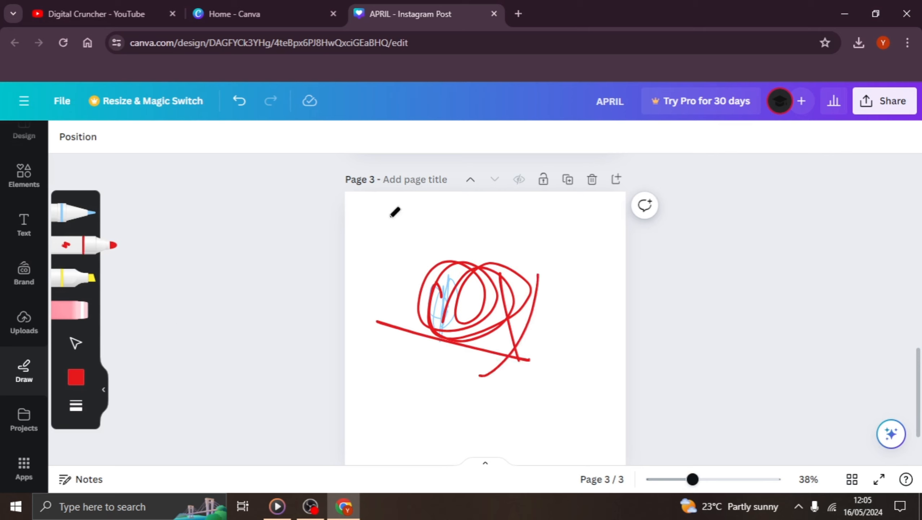
left_click(100, 387)
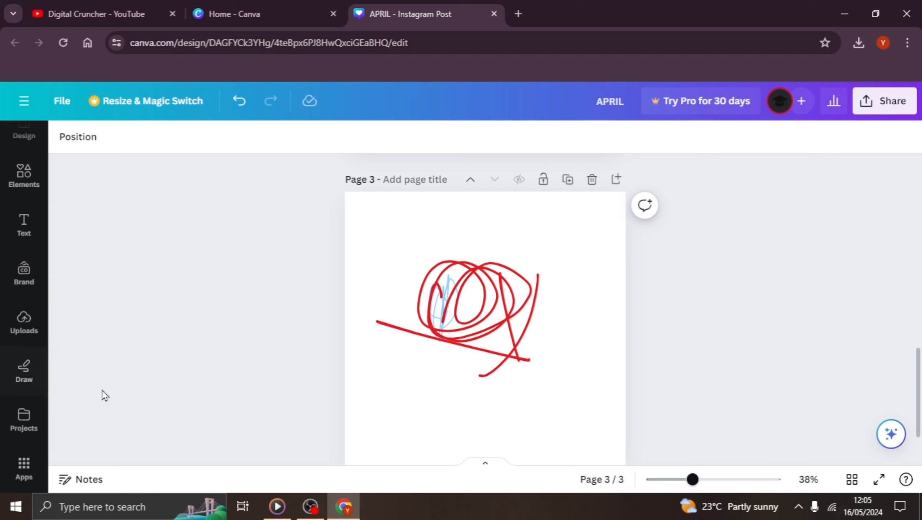
Delete page 3 with its freehand drawings.
left_click(592, 180)
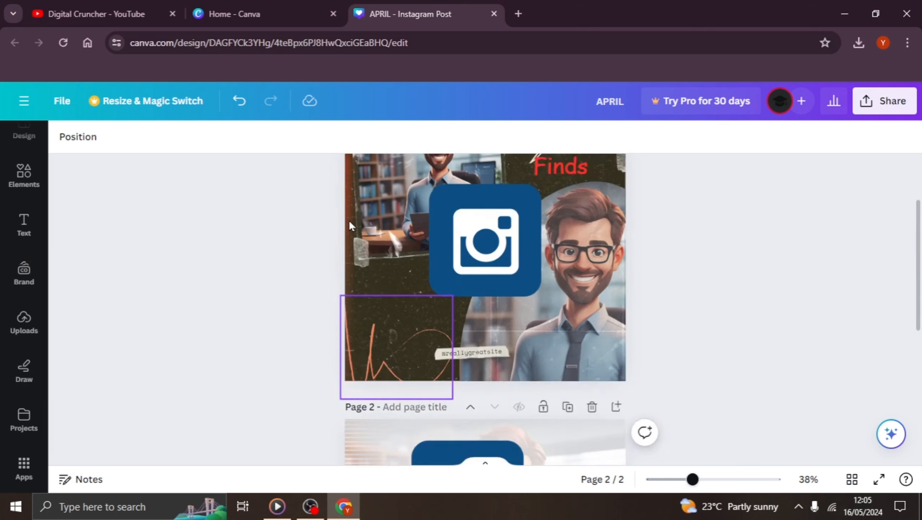
scroll(354, 221, "down", 10)
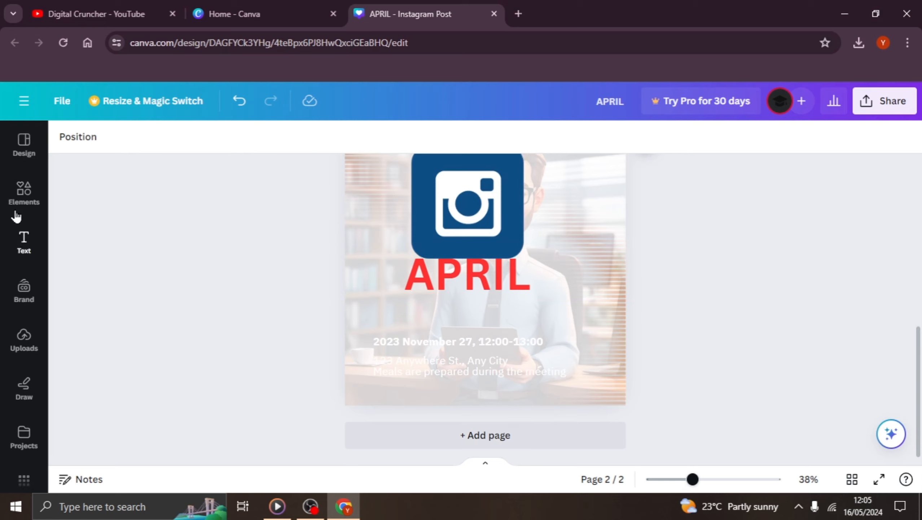
left_click(25, 142)
scroll(509, 328, "up", 5)
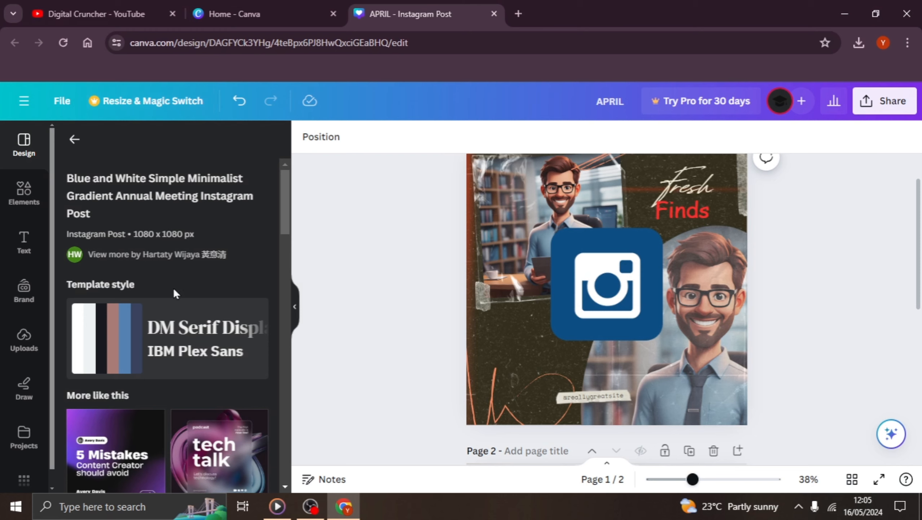
scroll(173, 287, "down", 3)
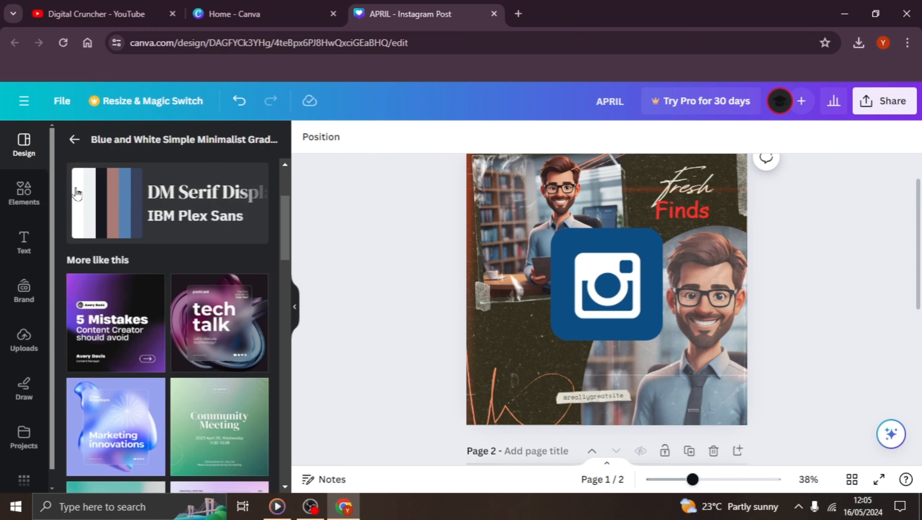
scroll(461, 278, "up", 2)
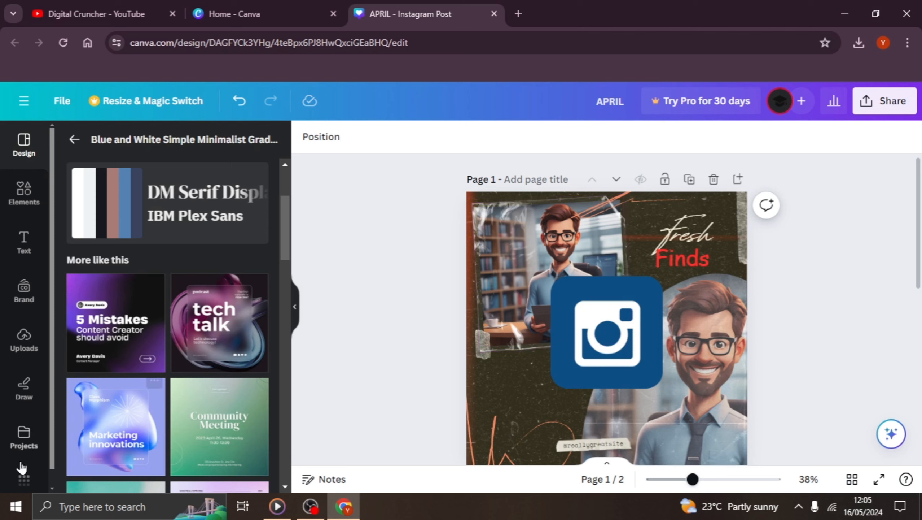
scroll(36, 424, "down", 1)
Open the library of Canva apps and add a blank third page after page 2.
left_click(21, 479)
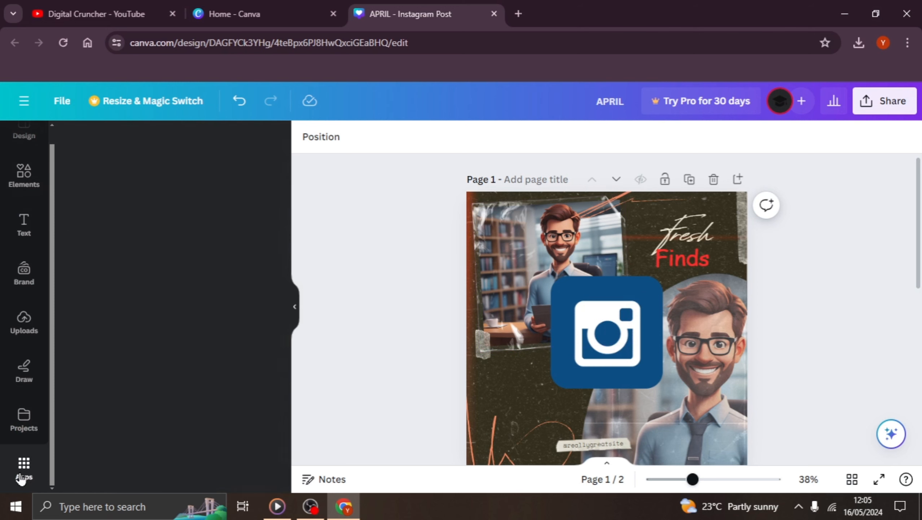
scroll(634, 228, "down", 10)
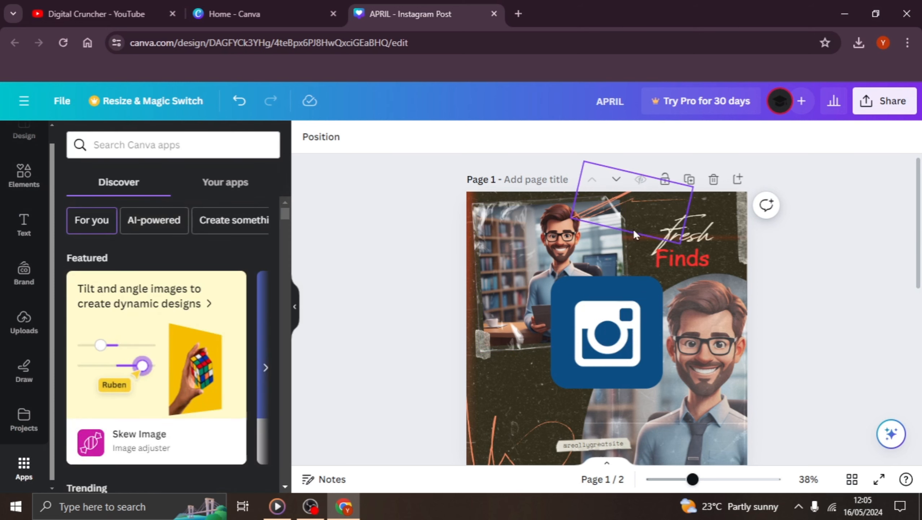
left_click(567, 435)
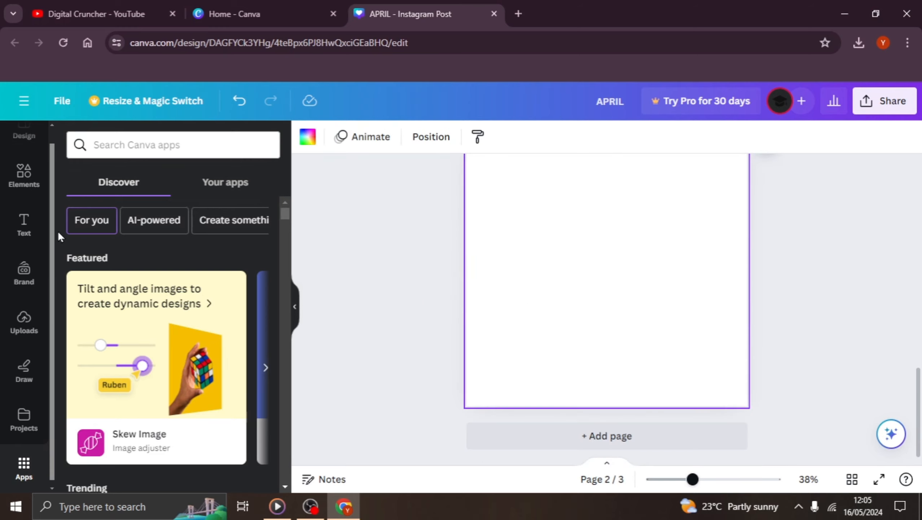
Browse the Canva apps, search them for PEXELS and open the Pexels app.
scroll(141, 288, "down", 8)
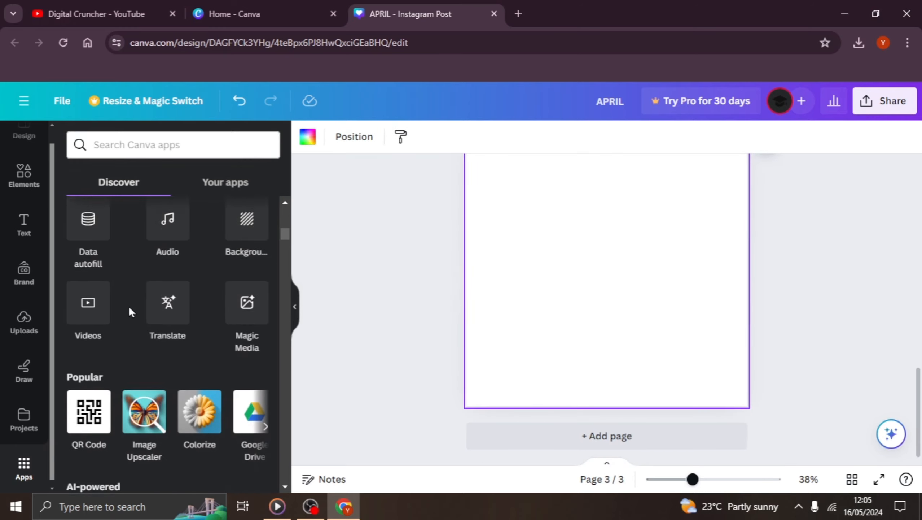
scroll(106, 261, "up", 5)
scroll(97, 280, "down", 4)
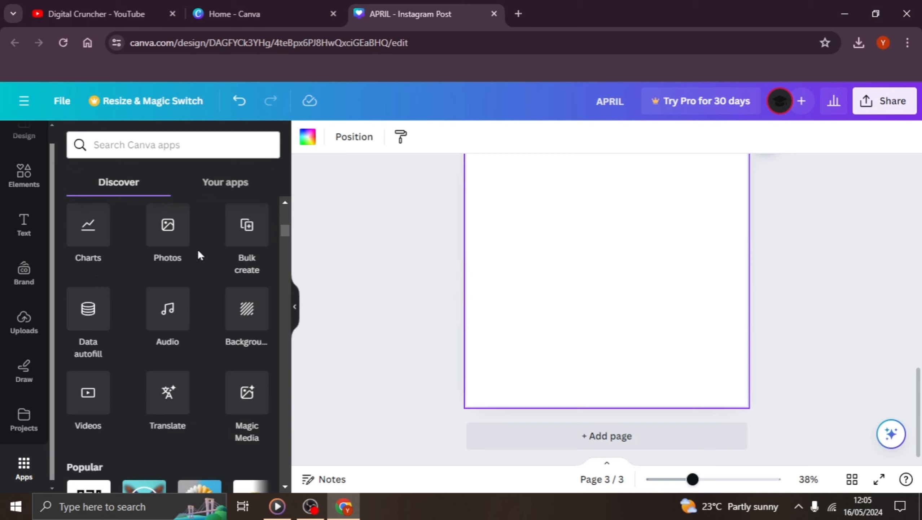
scroll(200, 394, "down", 10)
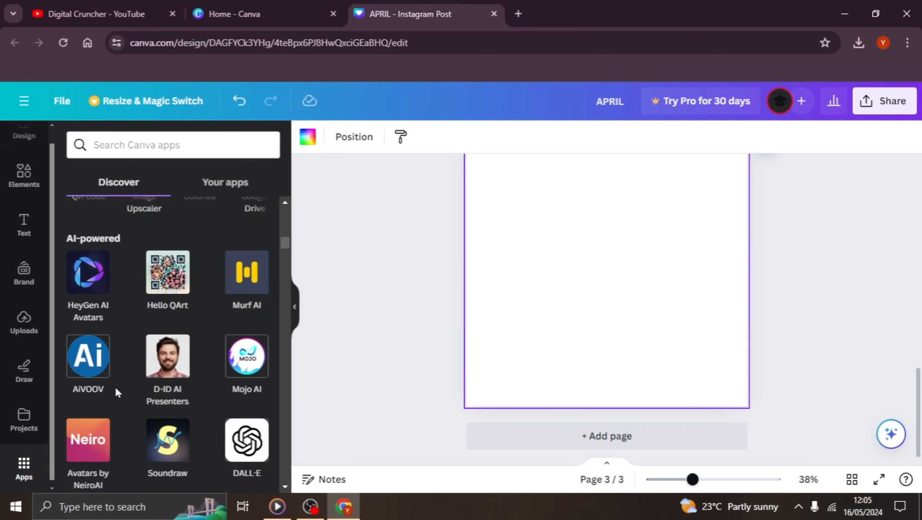
scroll(143, 322, "down", 4)
scroll(146, 308, "down", 3)
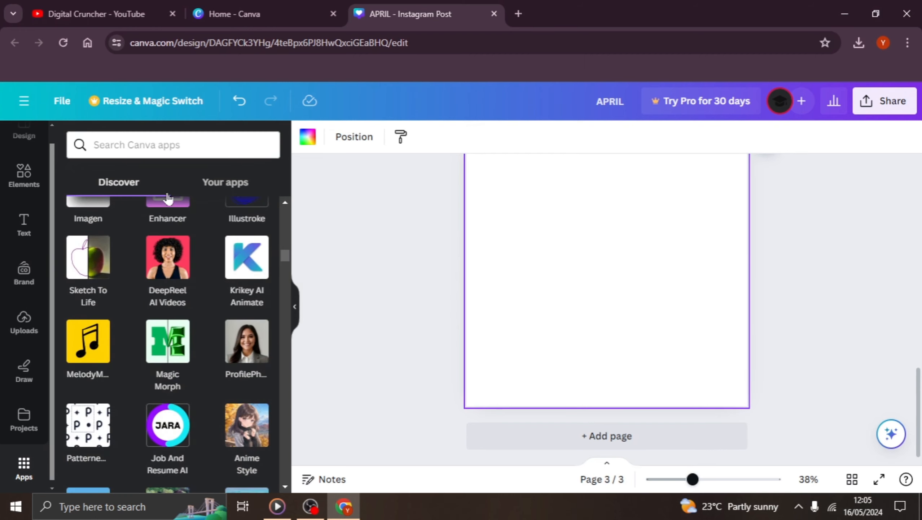
left_click(182, 147)
type("PE")
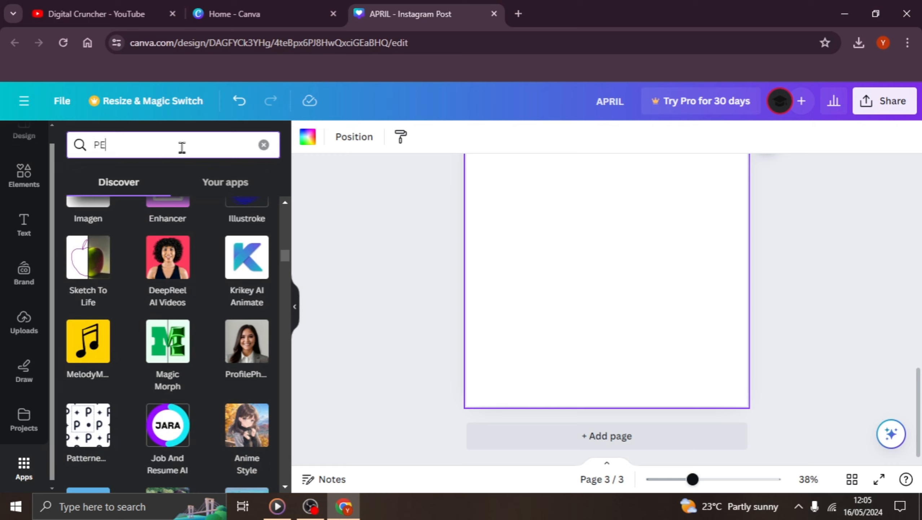
type("XELS")
key("Return")
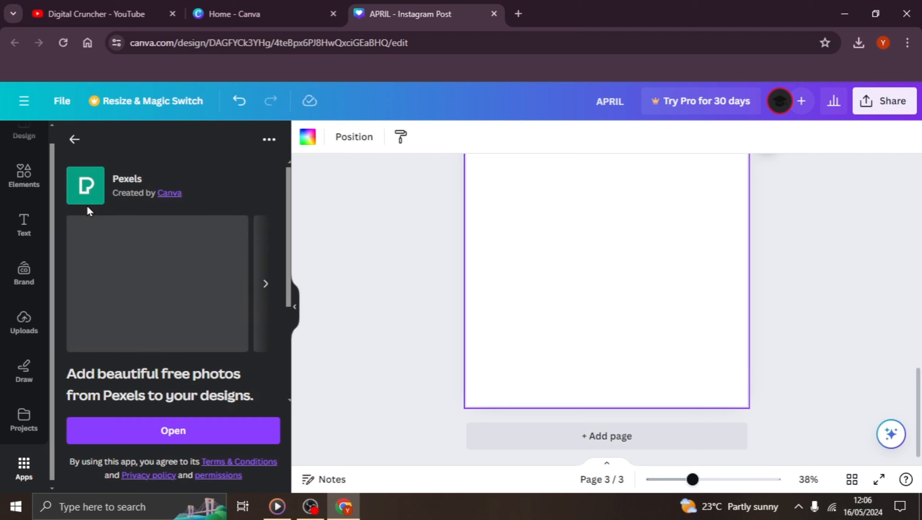
scroll(98, 275, "down", 5)
left_click(154, 425)
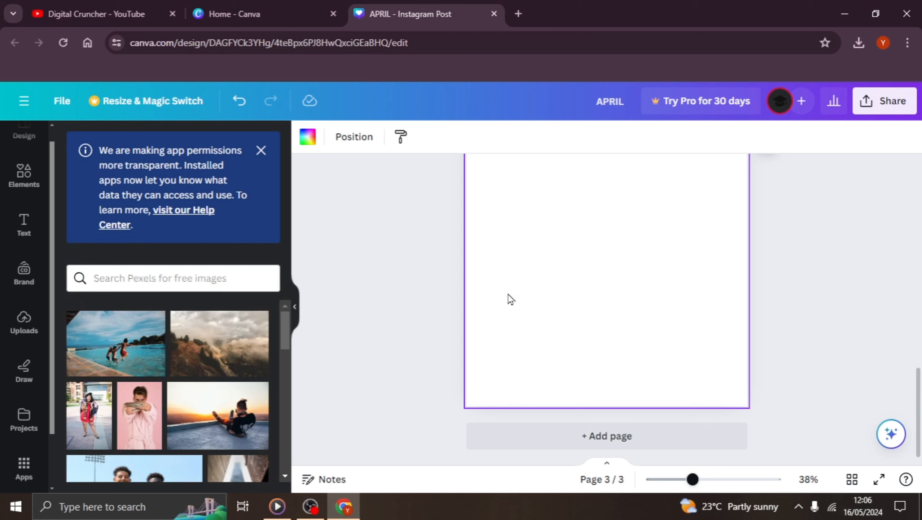
Place the Pexels photo of the man with a camera lying at sunset on page 3 so that it fills the page.
scroll(527, 295, "up", 3)
scroll(436, 296, "down", 3)
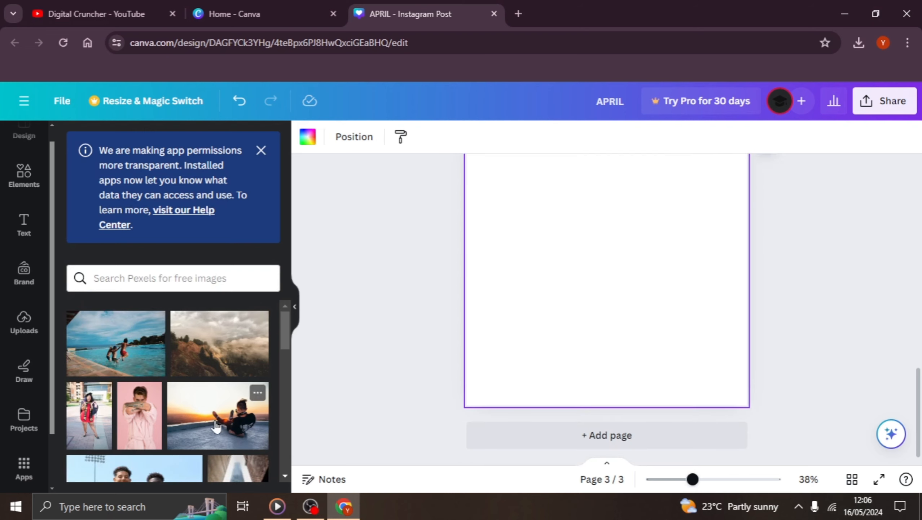
left_click_drag(218, 415, 489, 224)
scroll(562, 333, "up", 3)
scroll(562, 333, "down", 3)
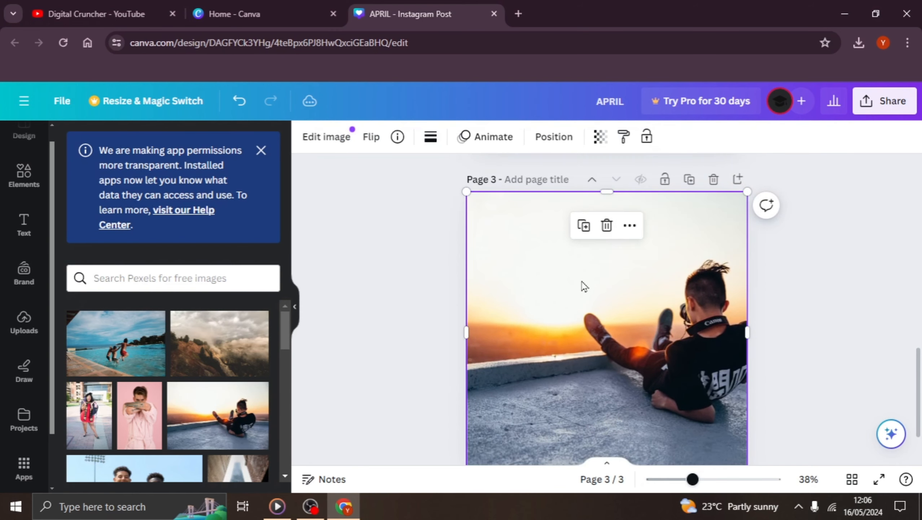
Lower the opacity of the sunset photo on page 3 to make it semi-transparent.
scroll(582, 287, "down", 3)
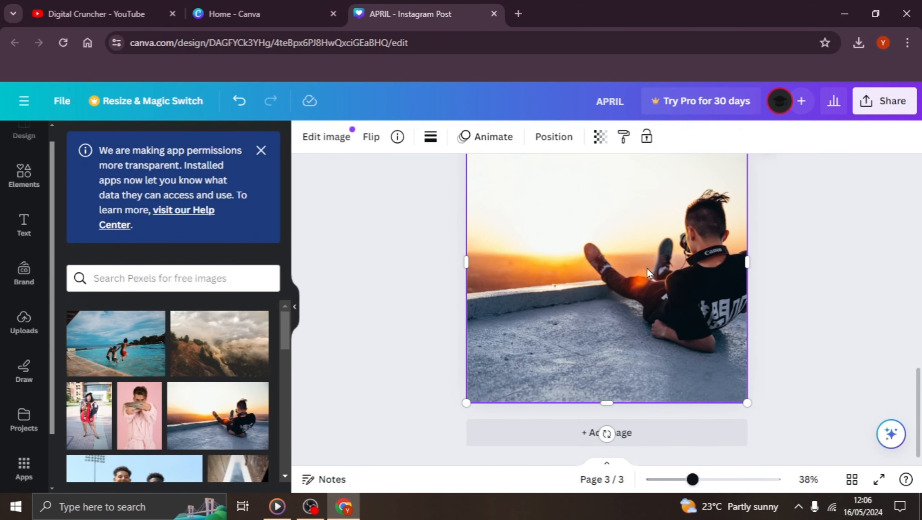
scroll(628, 292, "up", 2)
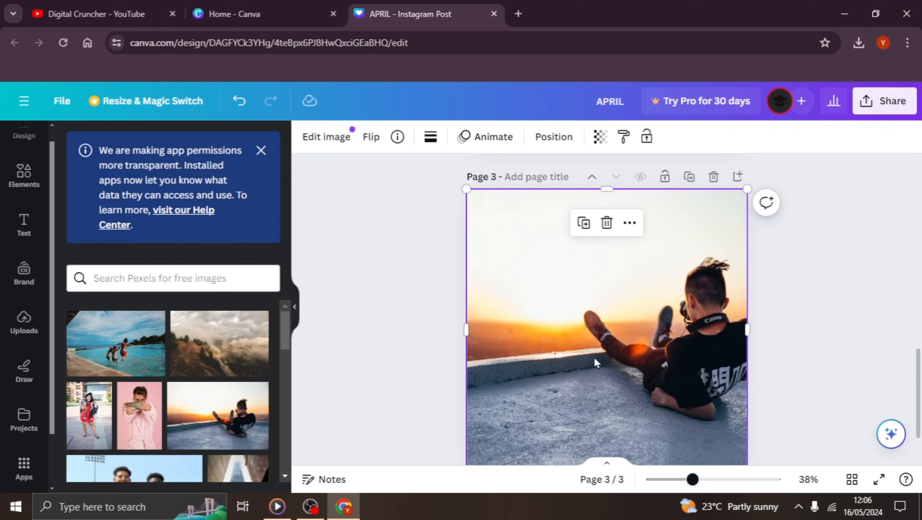
left_click(601, 137)
left_click_drag(564, 191, 510, 207)
left_click(406, 269)
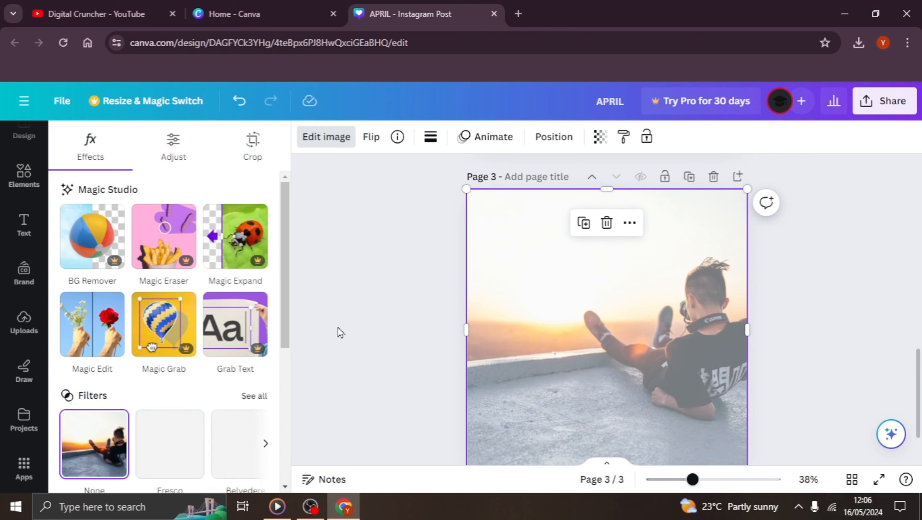
Look through the image effects for the page 3 photo and open the full list of filters.
scroll(340, 330, "down", 2)
scroll(197, 391, "down", 5)
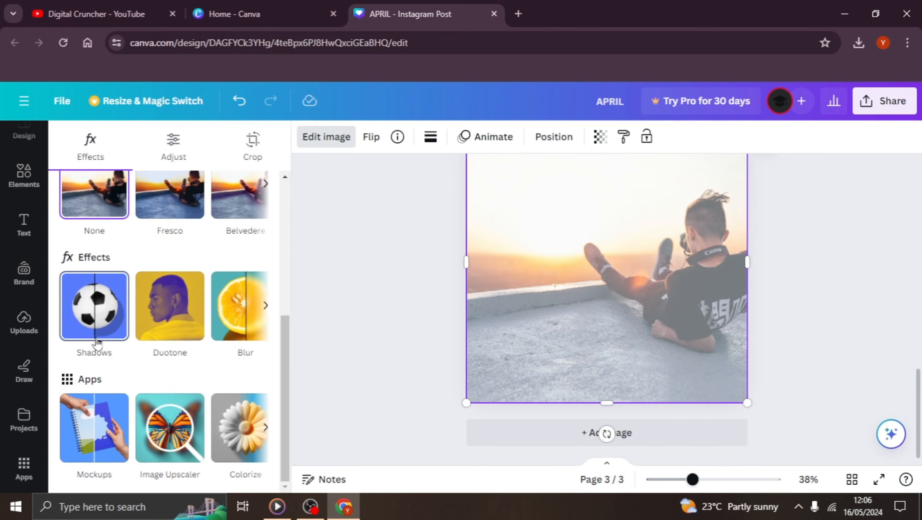
scroll(167, 363, "up", 5)
left_click(250, 338)
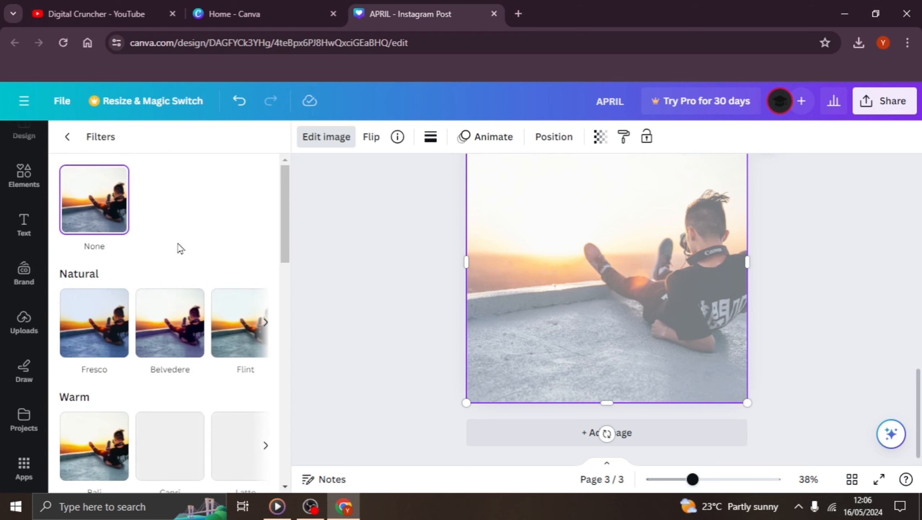
Try the Fresco, Belvedere and Flint filters on the page 3 photo and apply the Aero filter.
scroll(196, 226, "down", 2)
left_click(116, 269)
left_click(170, 267)
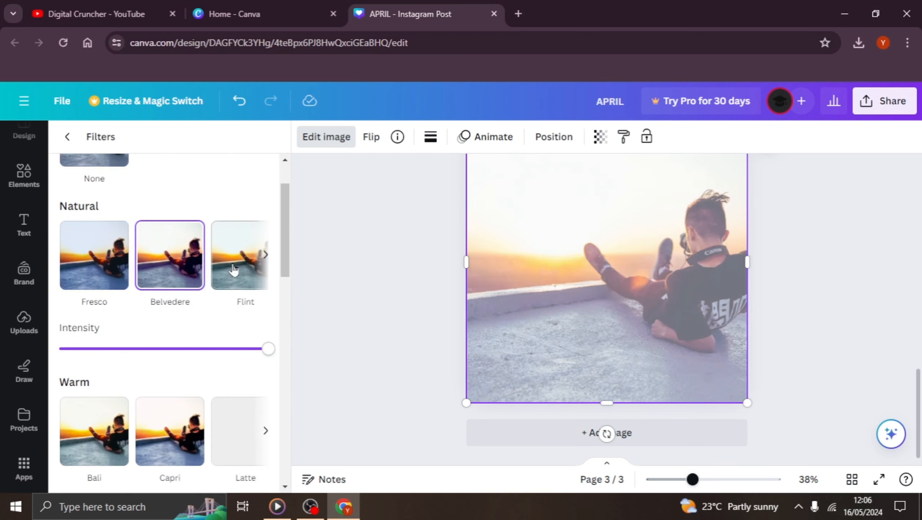
left_click(230, 269)
left_click(265, 254)
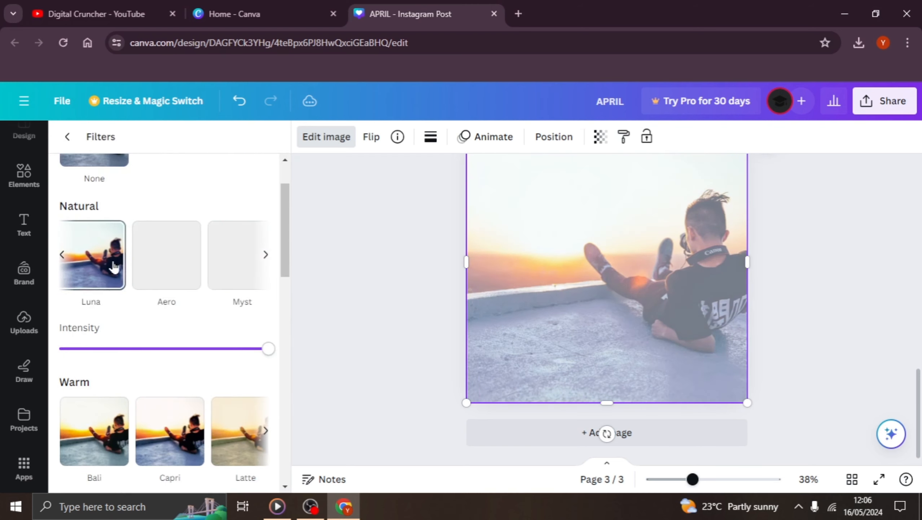
left_click(191, 266)
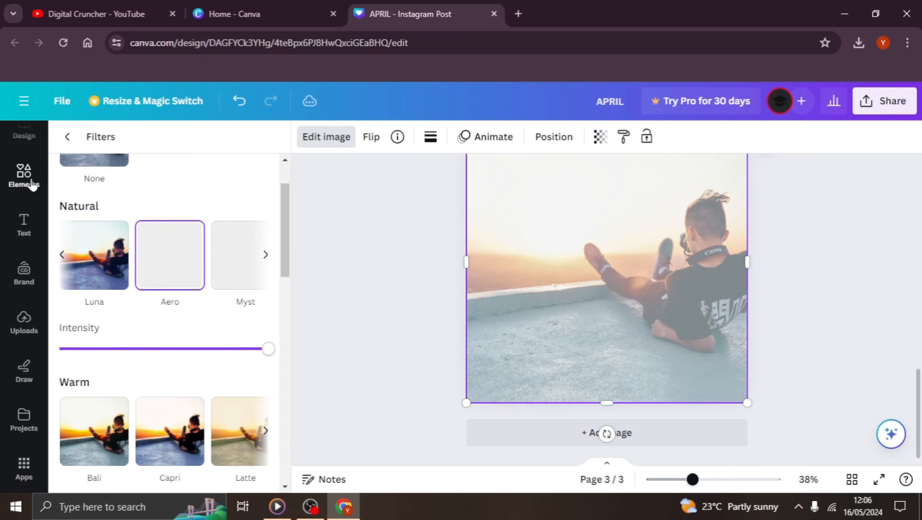
Return to page 1 and review the design's sharing options, including the full list of publishing options.
scroll(382, 273, "up", 5)
scroll(417, 264, "up", 5)
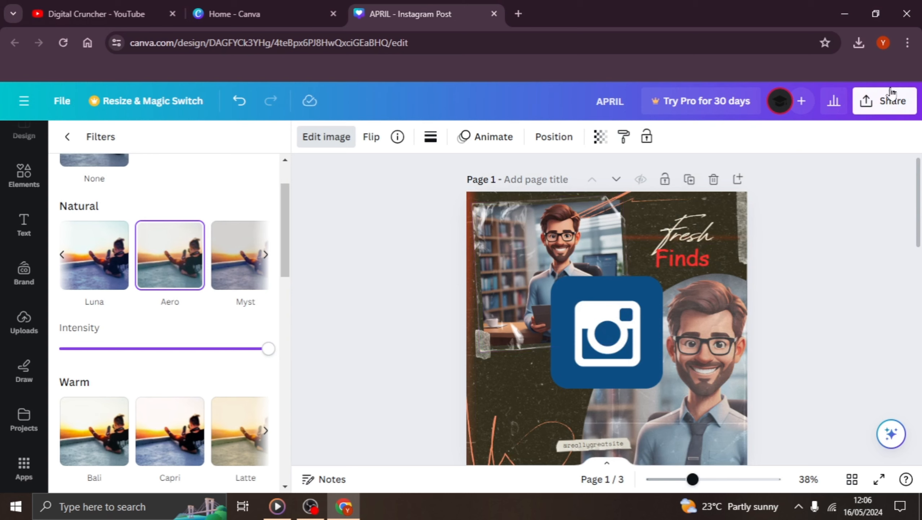
left_click(903, 106)
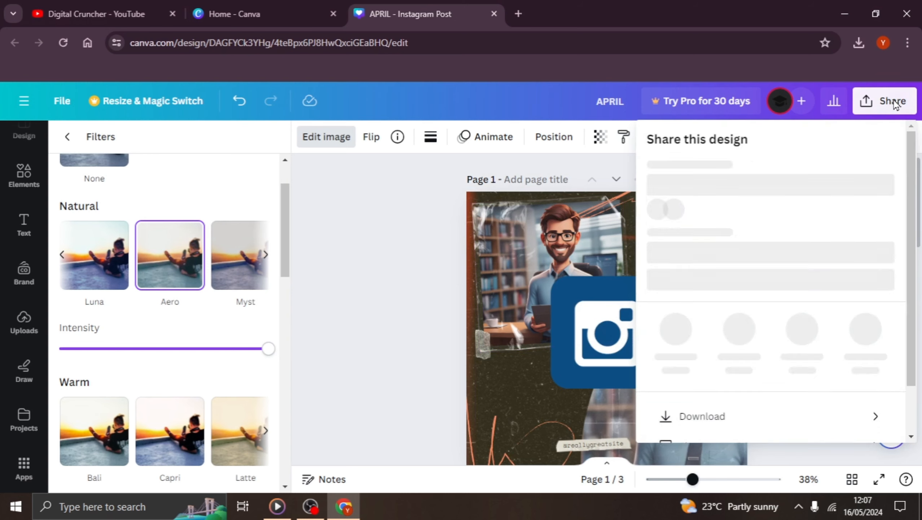
scroll(795, 183, "down", 2)
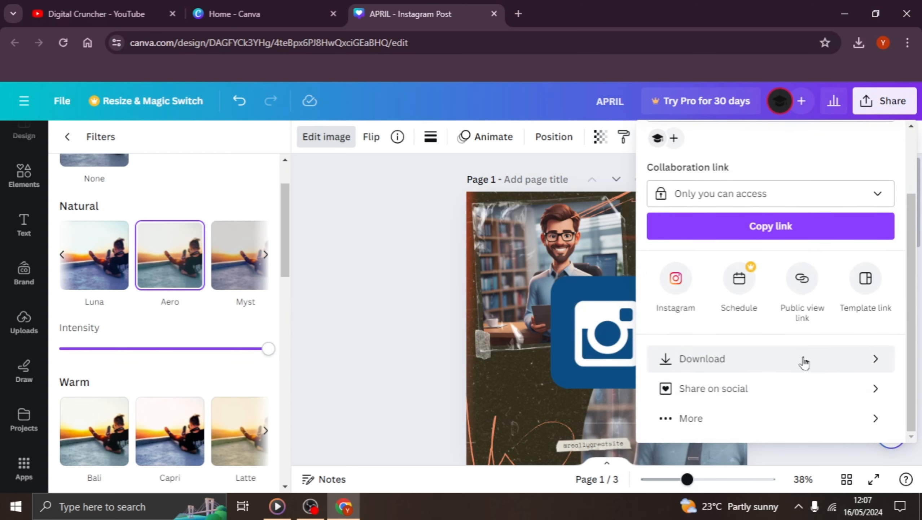
left_click(739, 420)
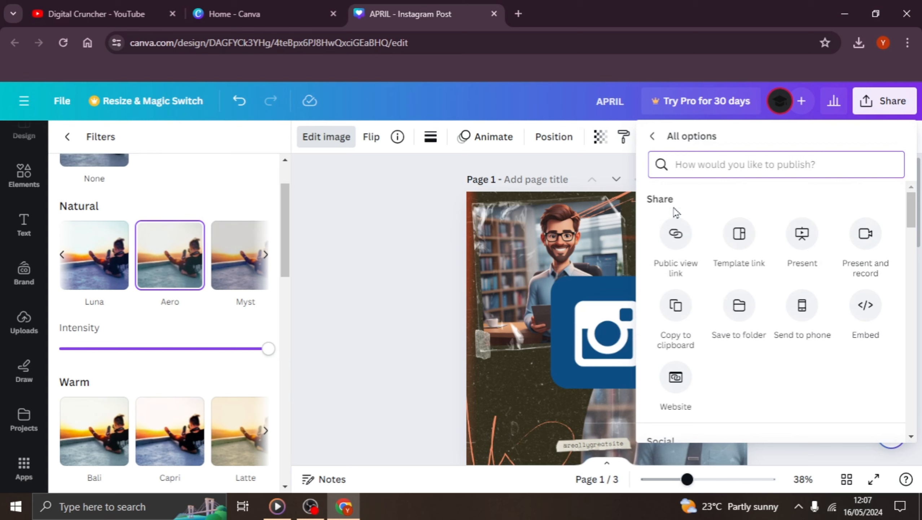
left_click(652, 136)
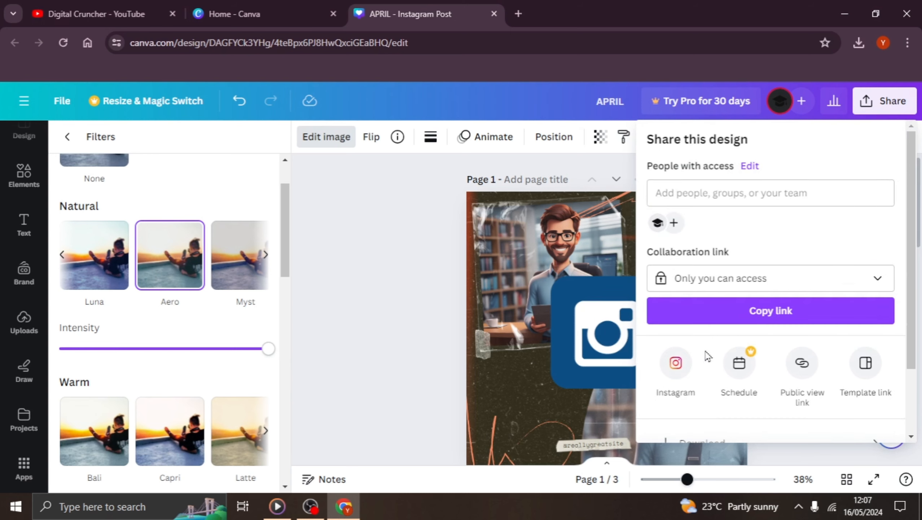
scroll(707, 354, "down", 2)
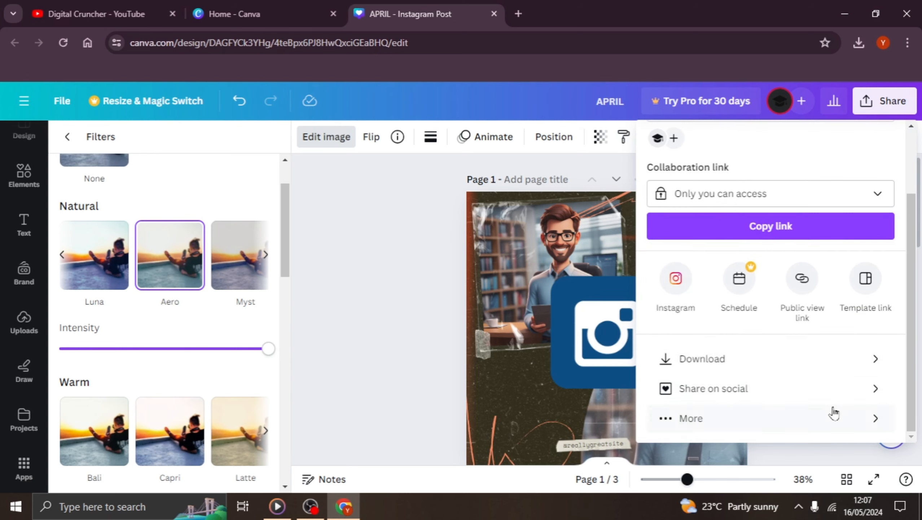
left_click(336, 294)
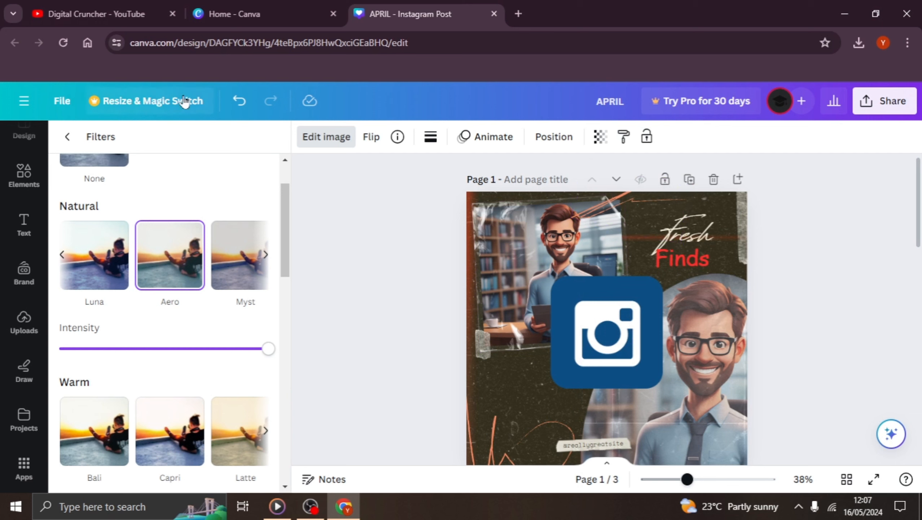
Review the design's file commands and its download settings, and close them without downloading.
left_click(54, 105)
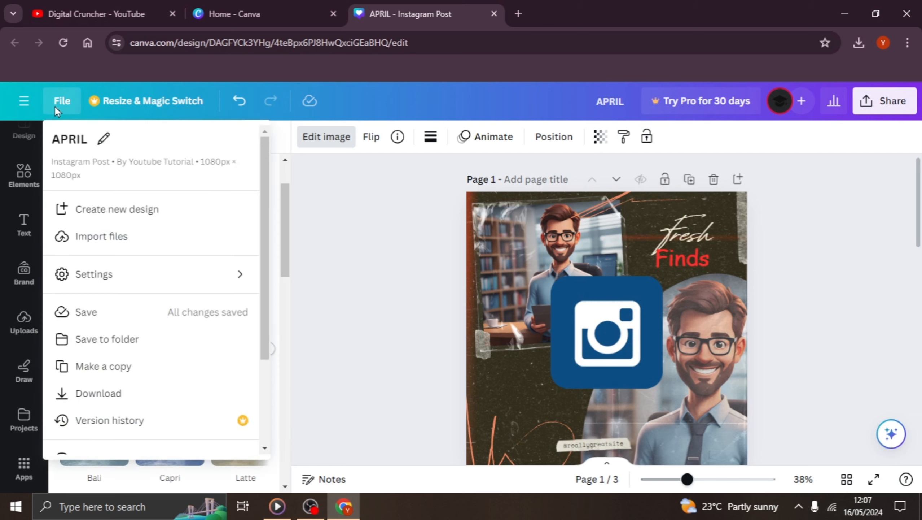
scroll(124, 222, "down", 3)
scroll(121, 232, "down", 1)
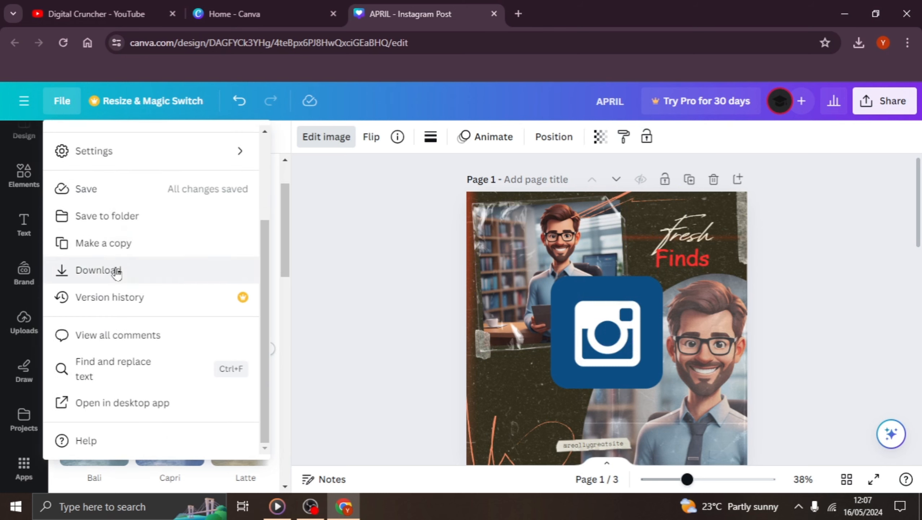
left_click(98, 270)
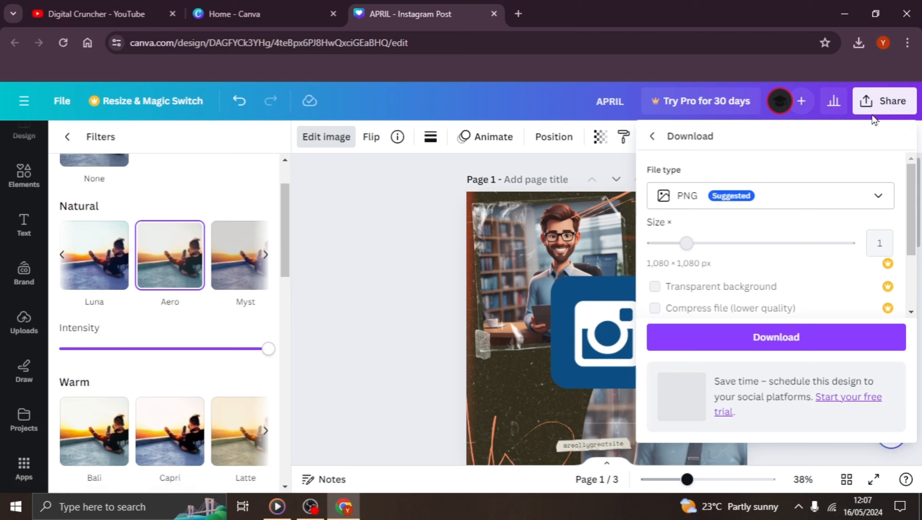
scroll(746, 255, "down", 2)
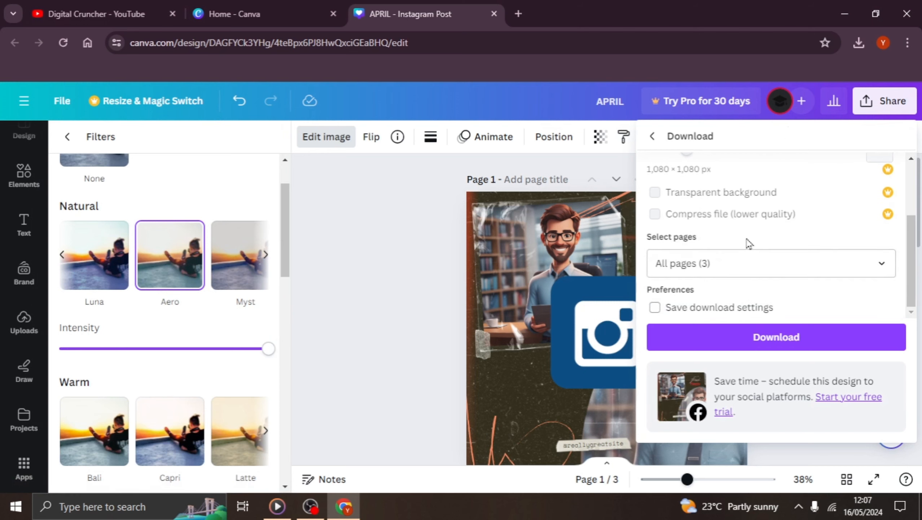
left_click(368, 240)
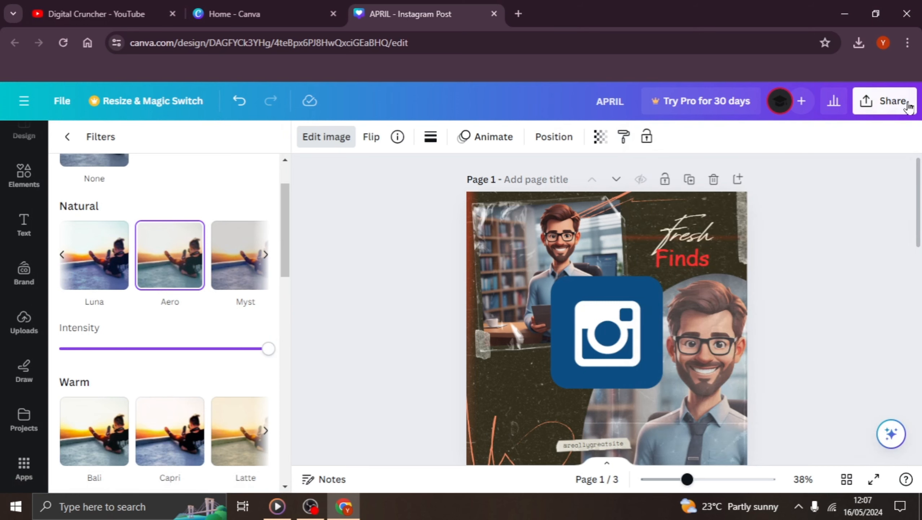
Review the file types offered for downloading the design, and close the download settings without downloading.
left_click(885, 106)
scroll(739, 223, "down", 3)
left_click(777, 357)
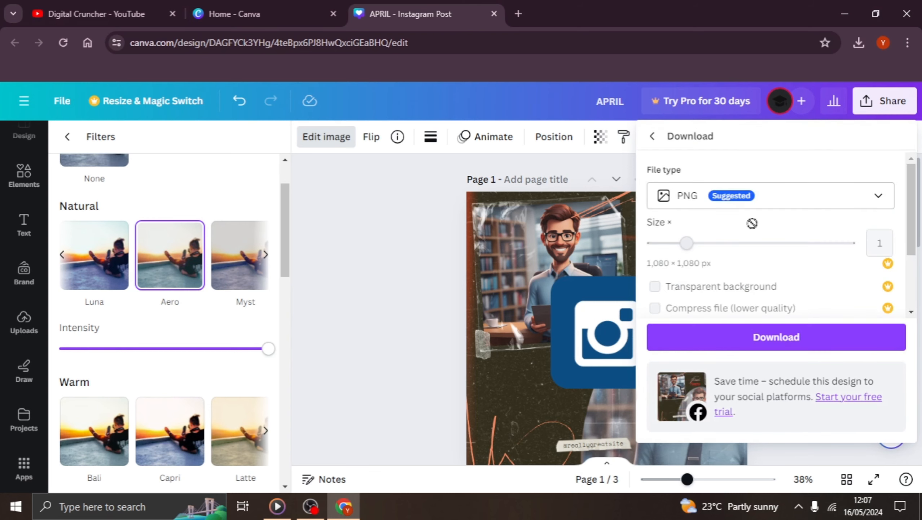
left_click(769, 204)
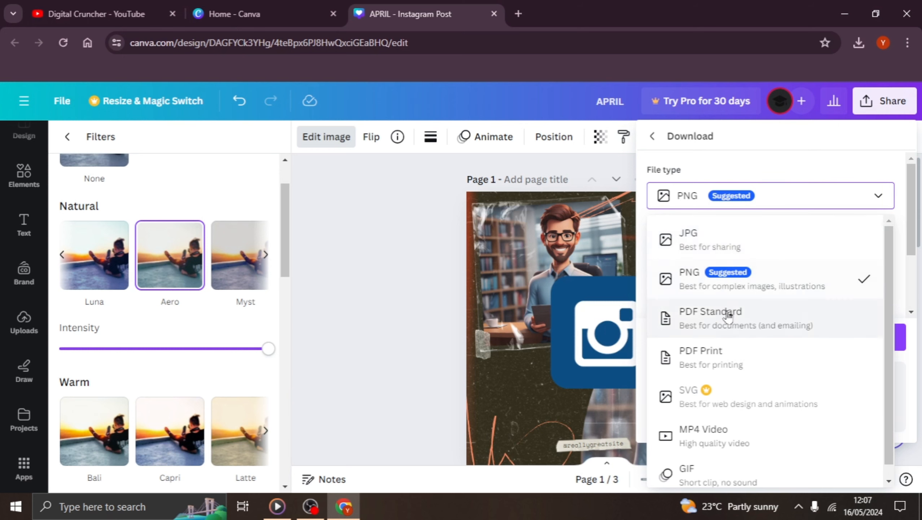
scroll(724, 328, "down", 1)
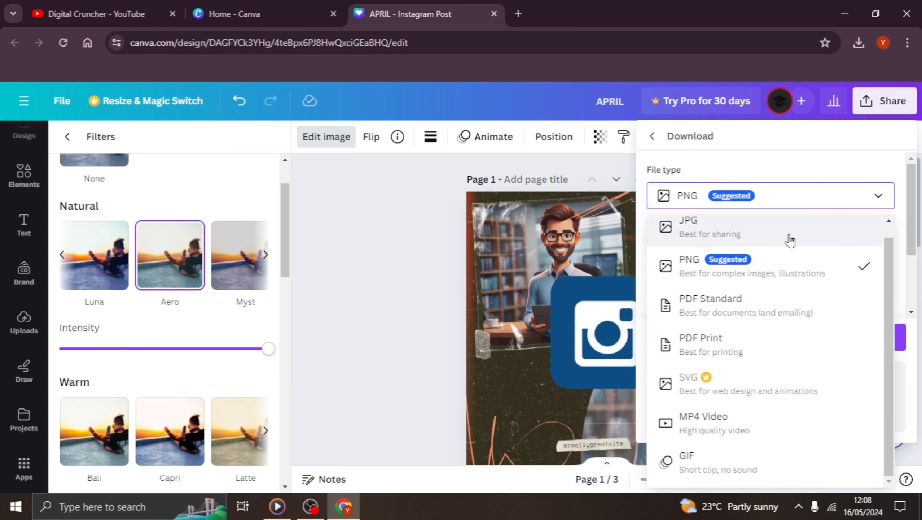
left_click(404, 230)
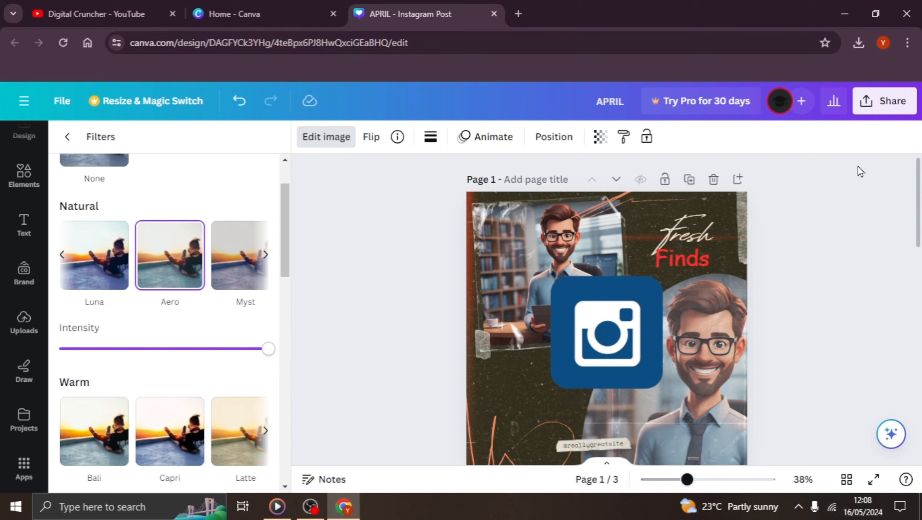
Switch to the Digital Cruncher channel on YouTube and look over its home page and videos.
left_click(60, 7)
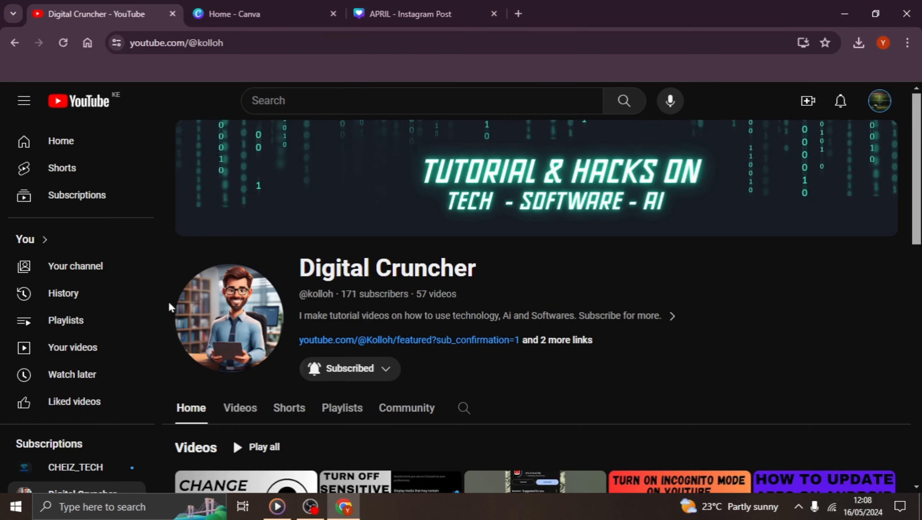
scroll(427, 326, "down", 5)
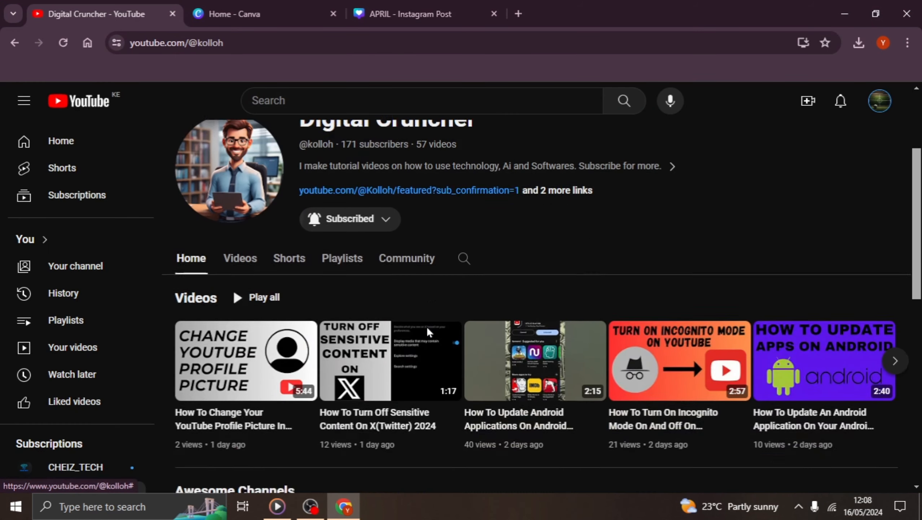
scroll(320, 440, "up", 5)
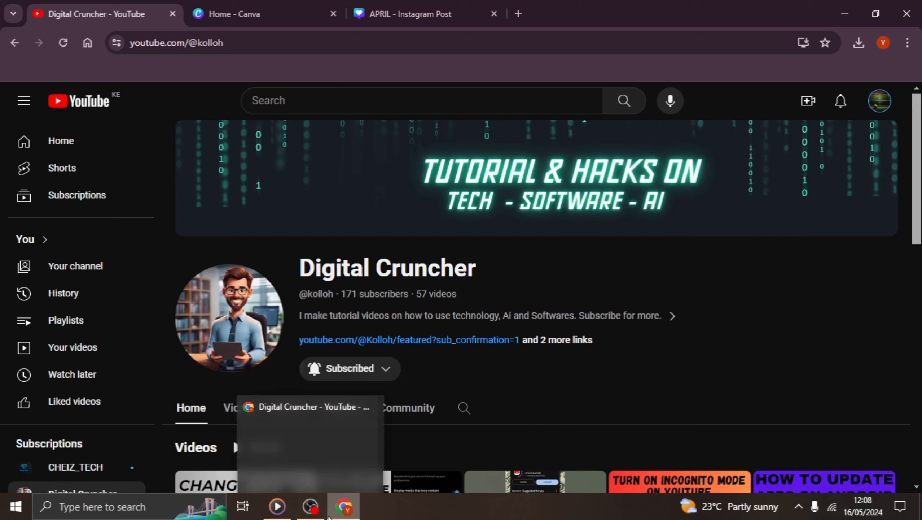